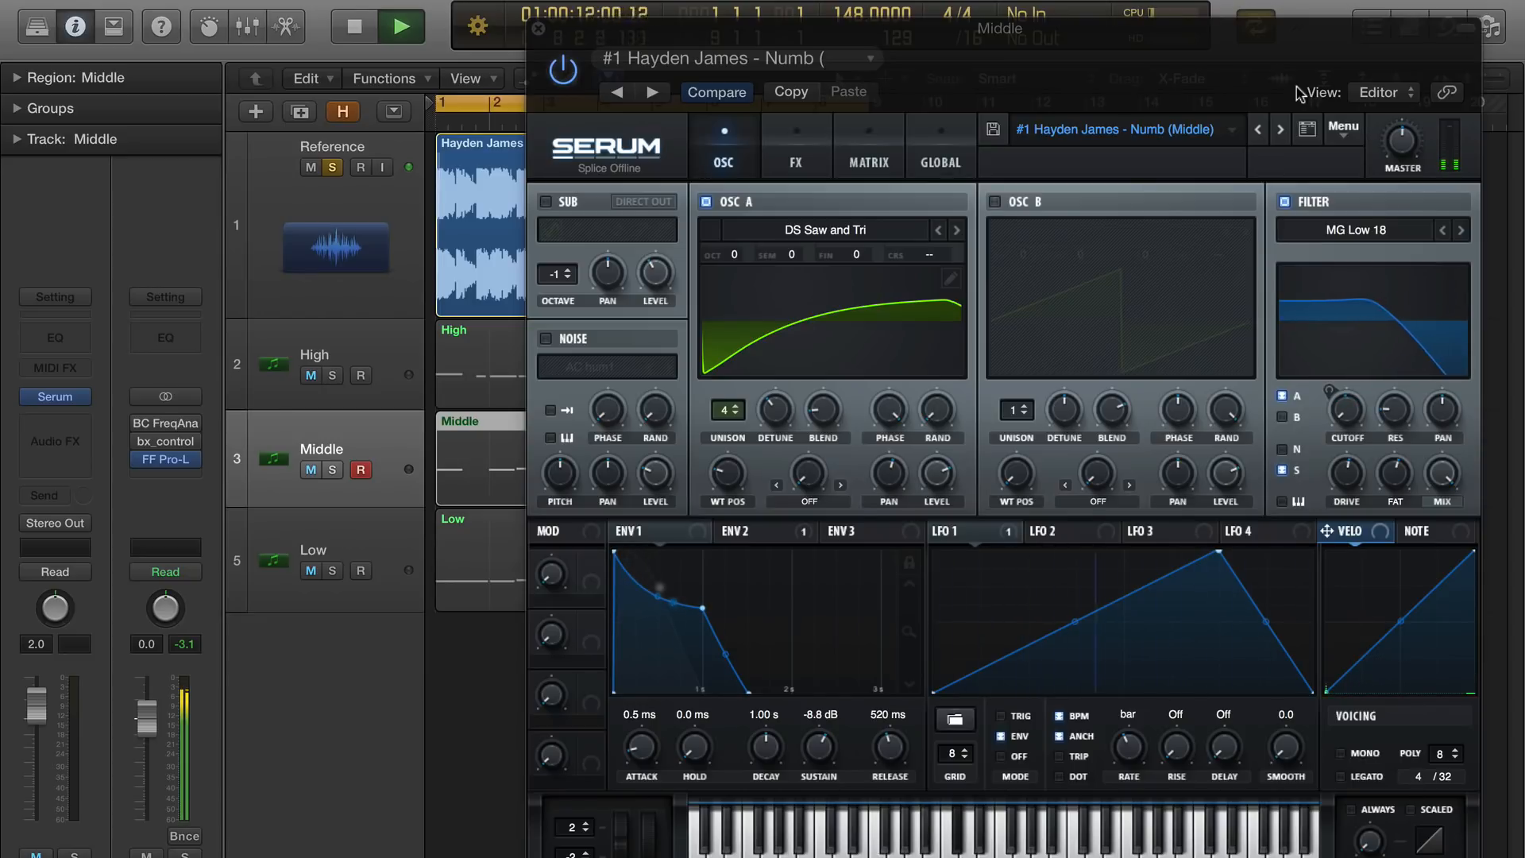
Compare the Reference track with the recreated High, Middle and Low synth tracks by alternating the reference's solo during playback
key("space")
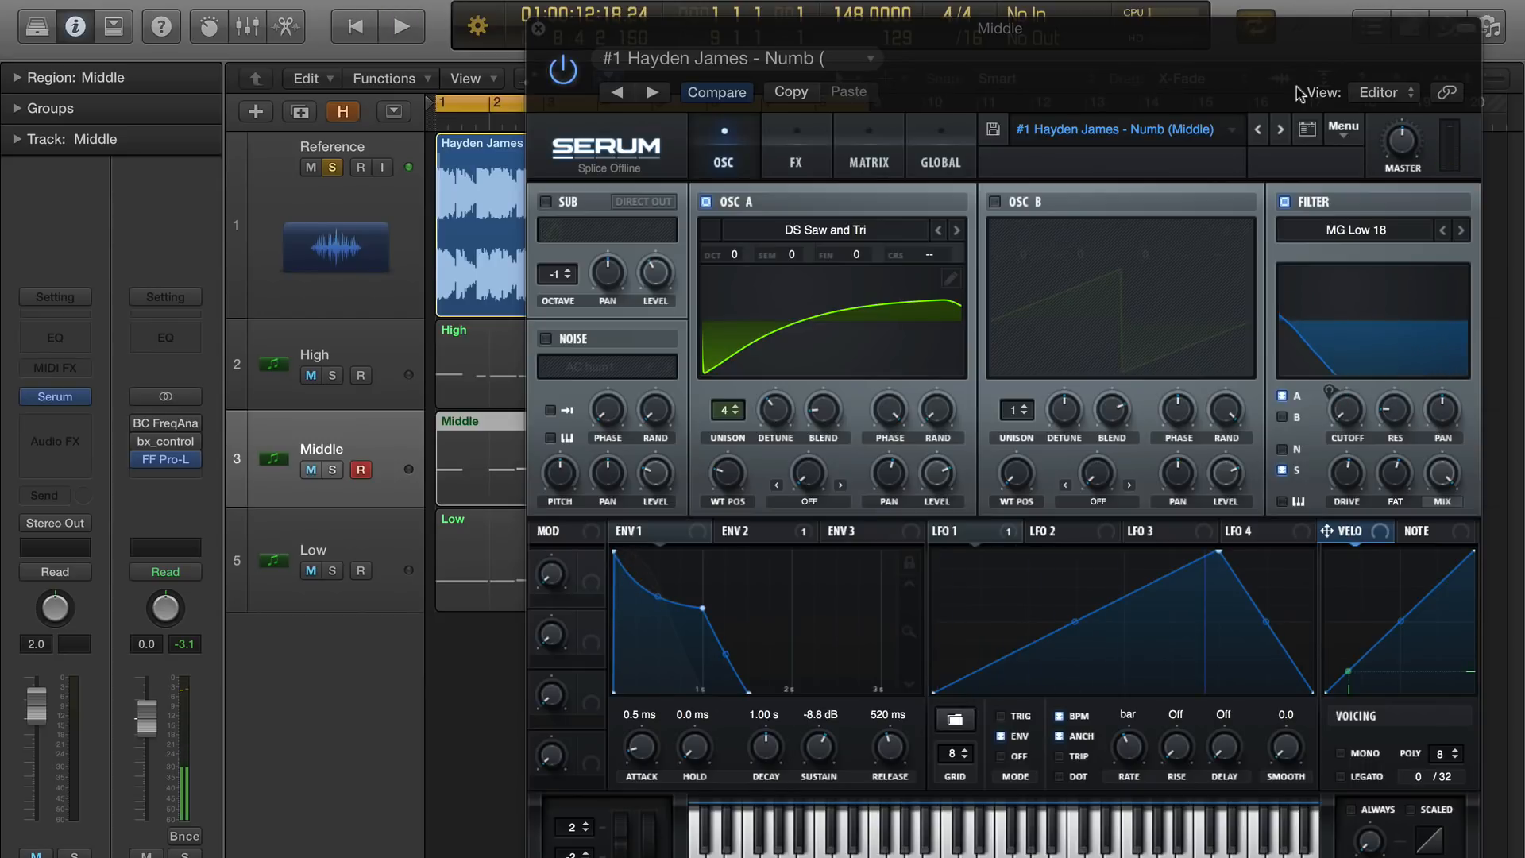
left_click(333, 168)
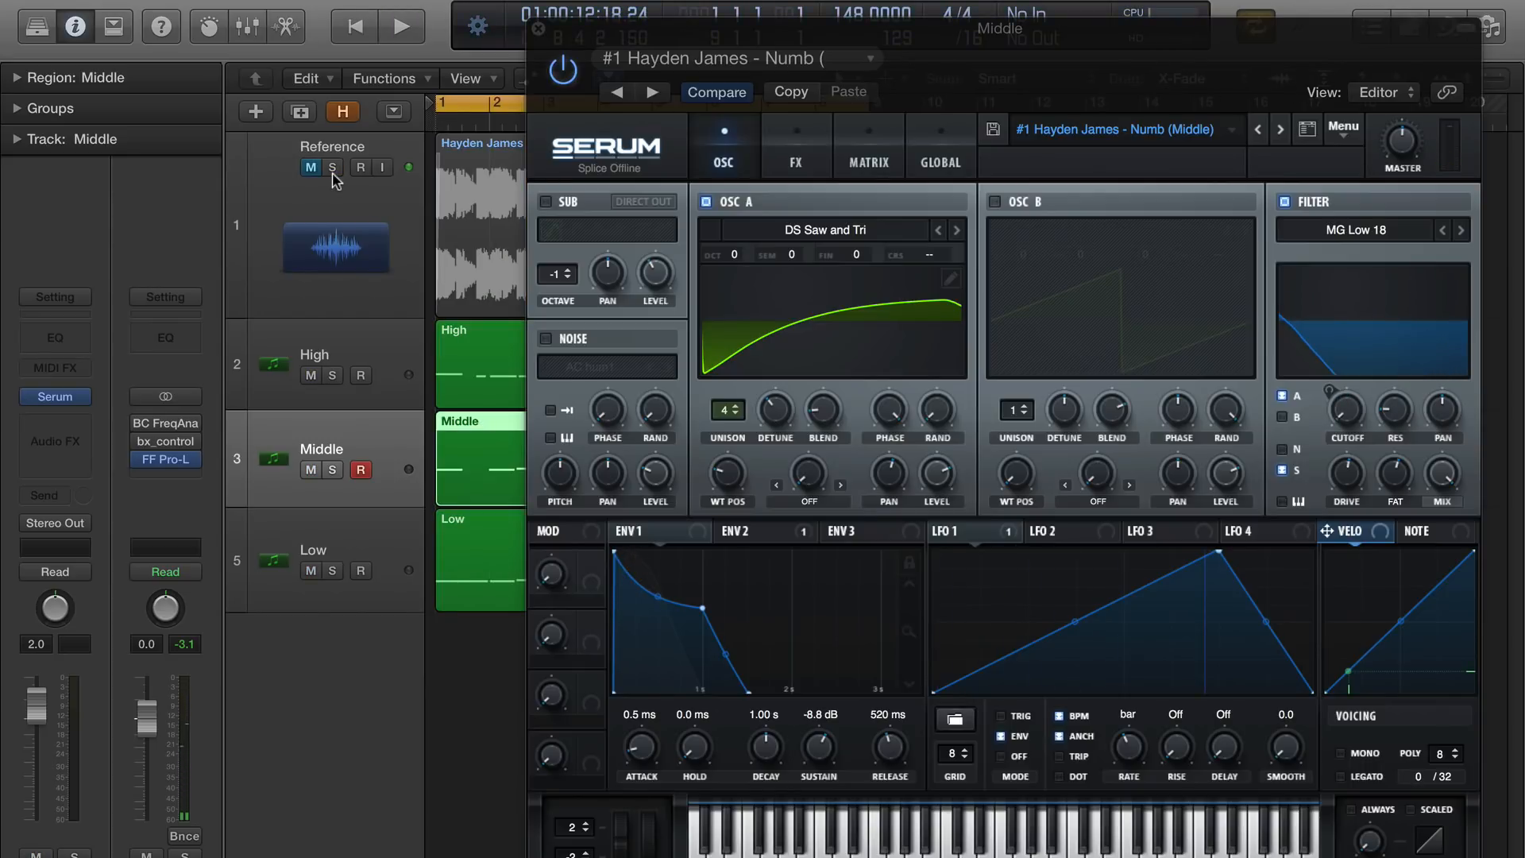
key("space")
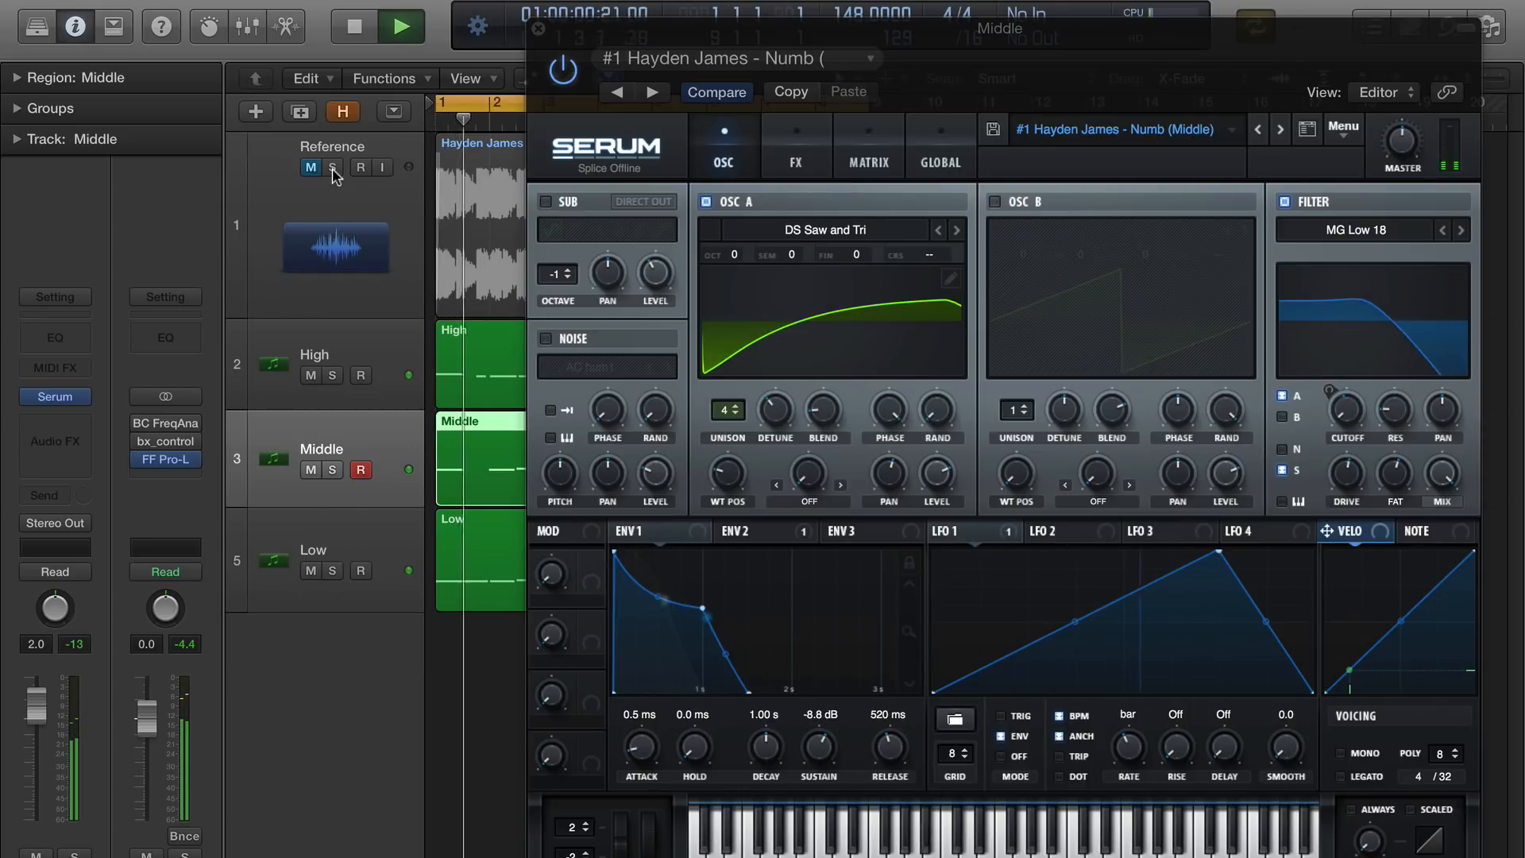
left_click(333, 169)
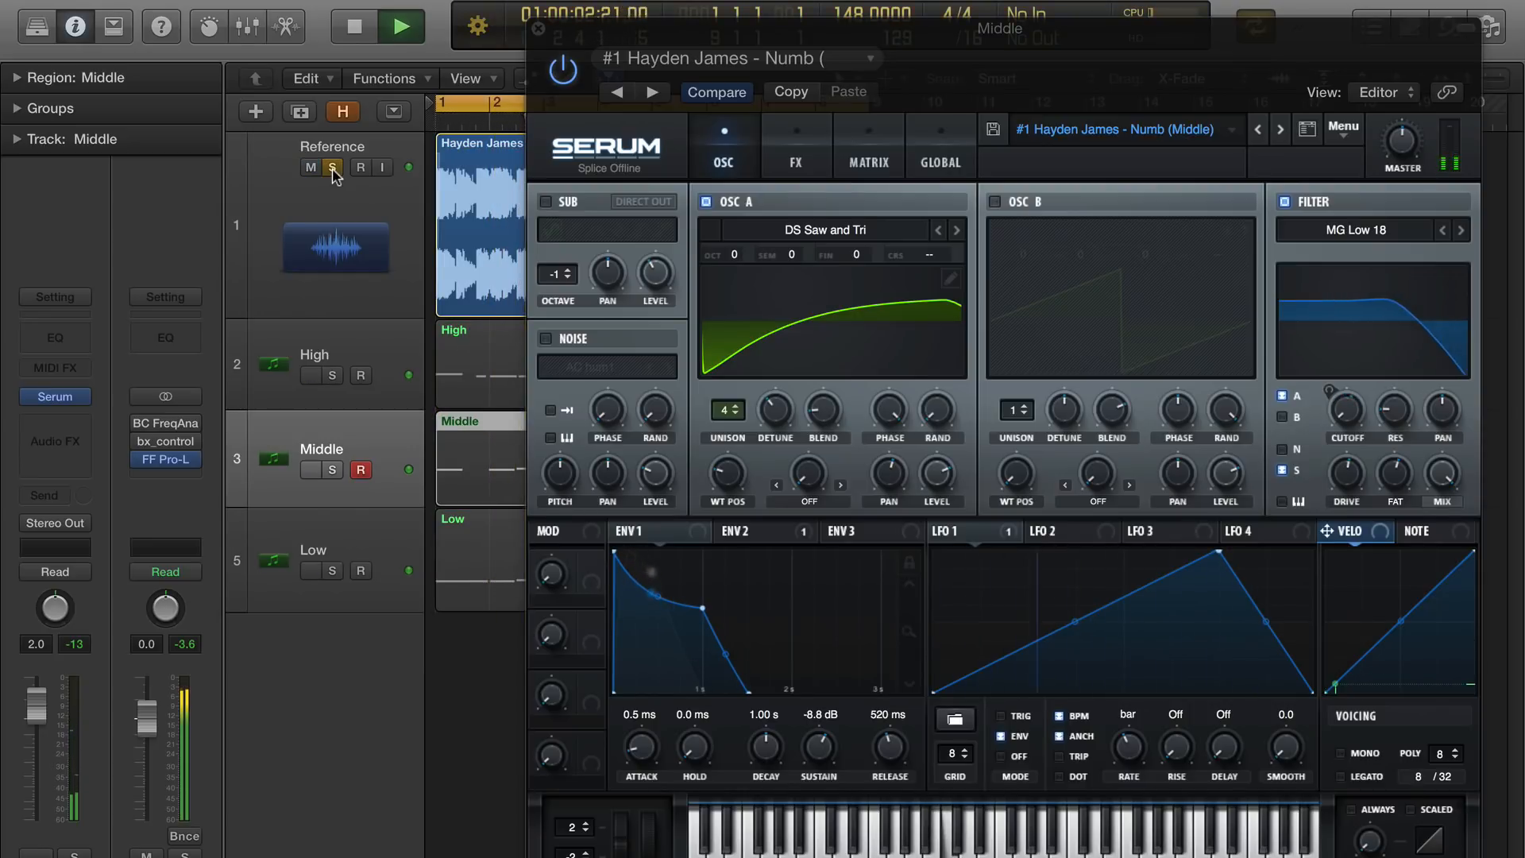
left_click(333, 168)
key("ctrl+m")
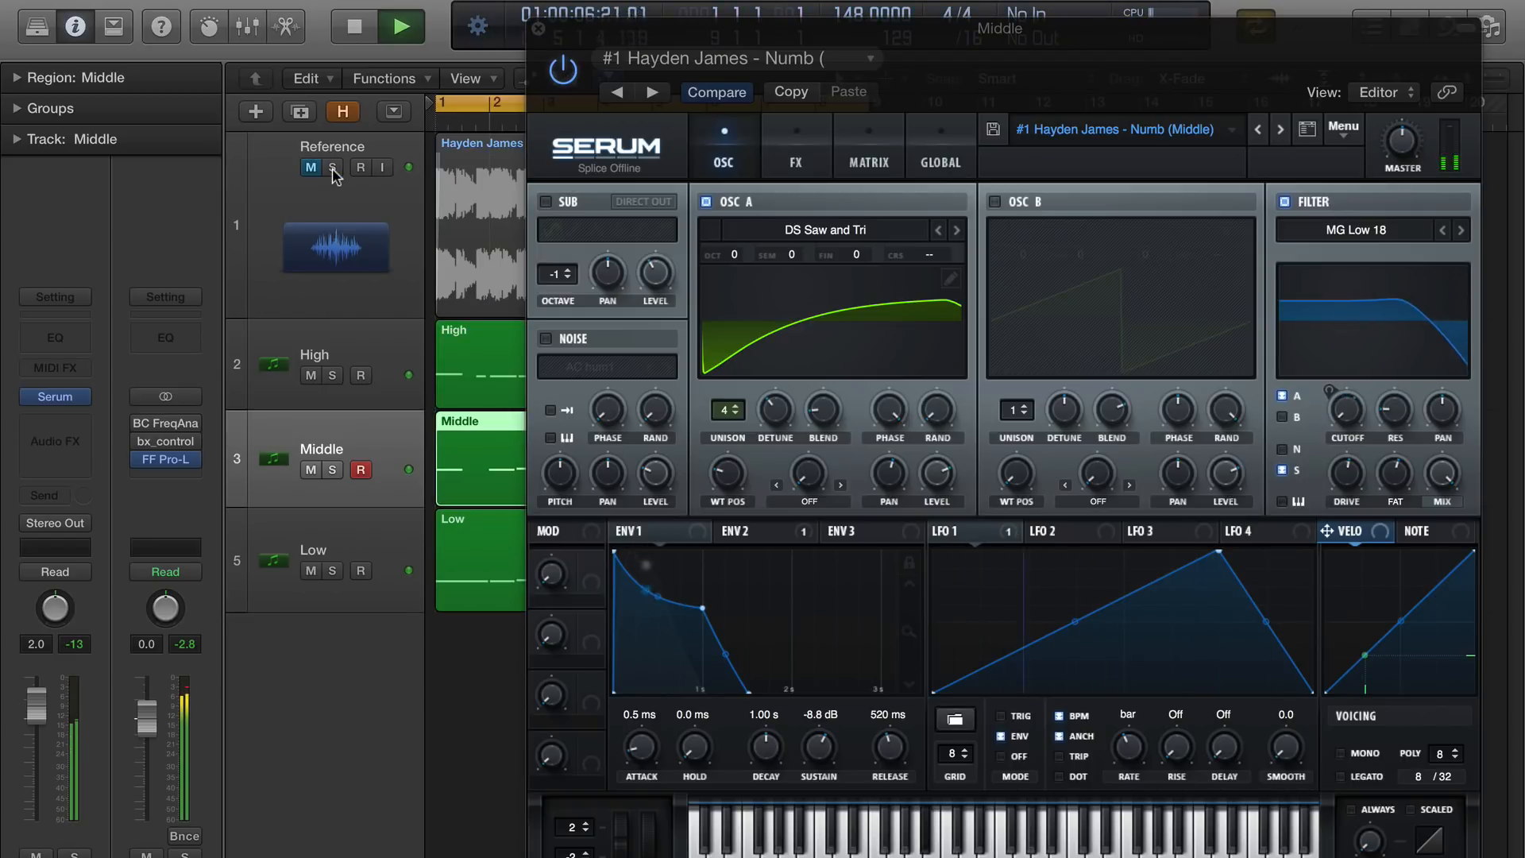
left_click(333, 168)
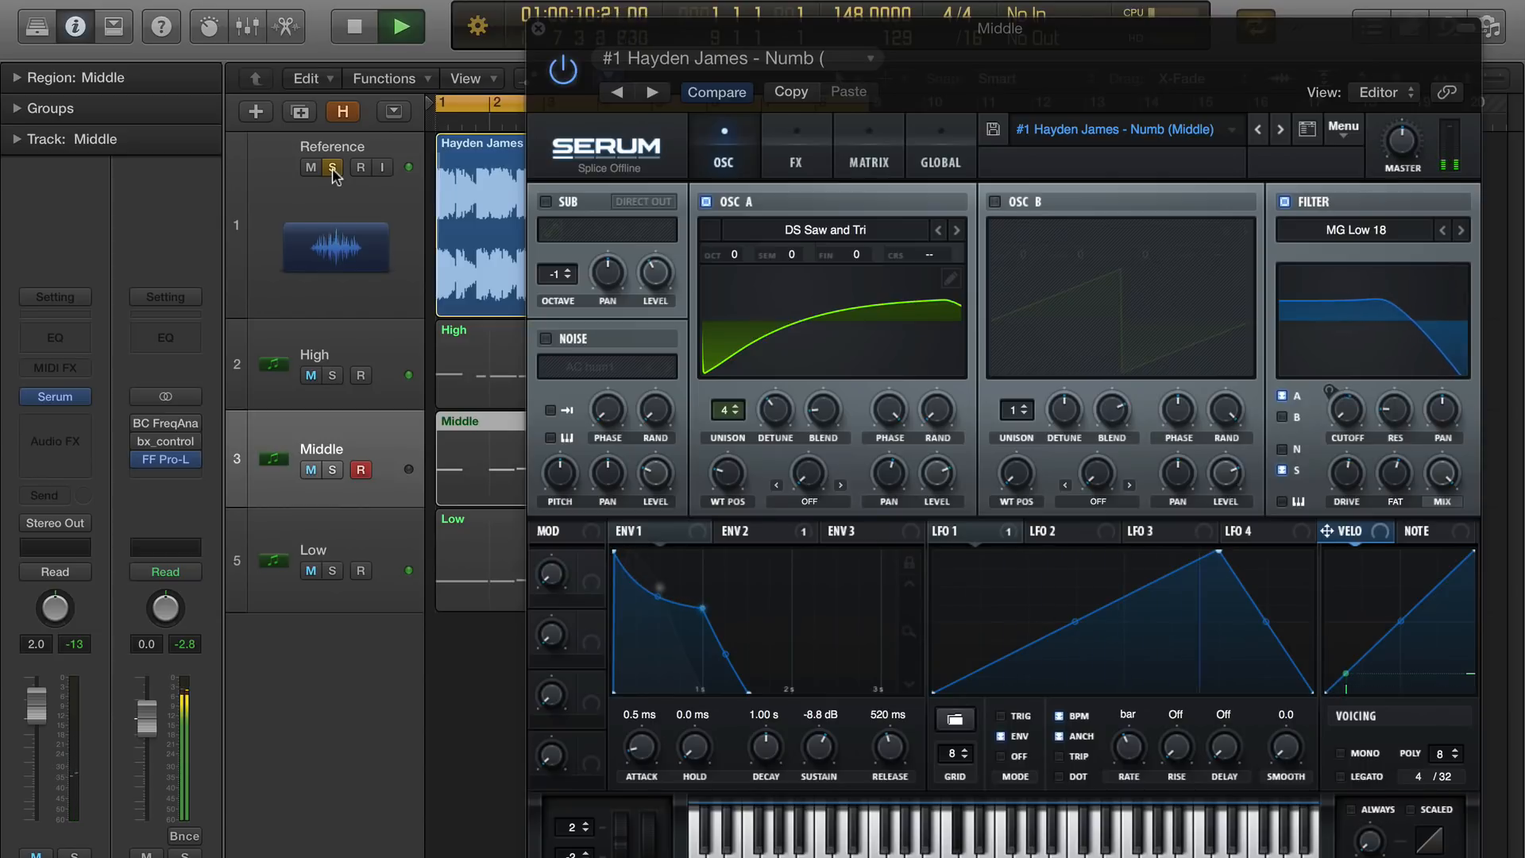
left_click(333, 169)
key("ctrl+m")
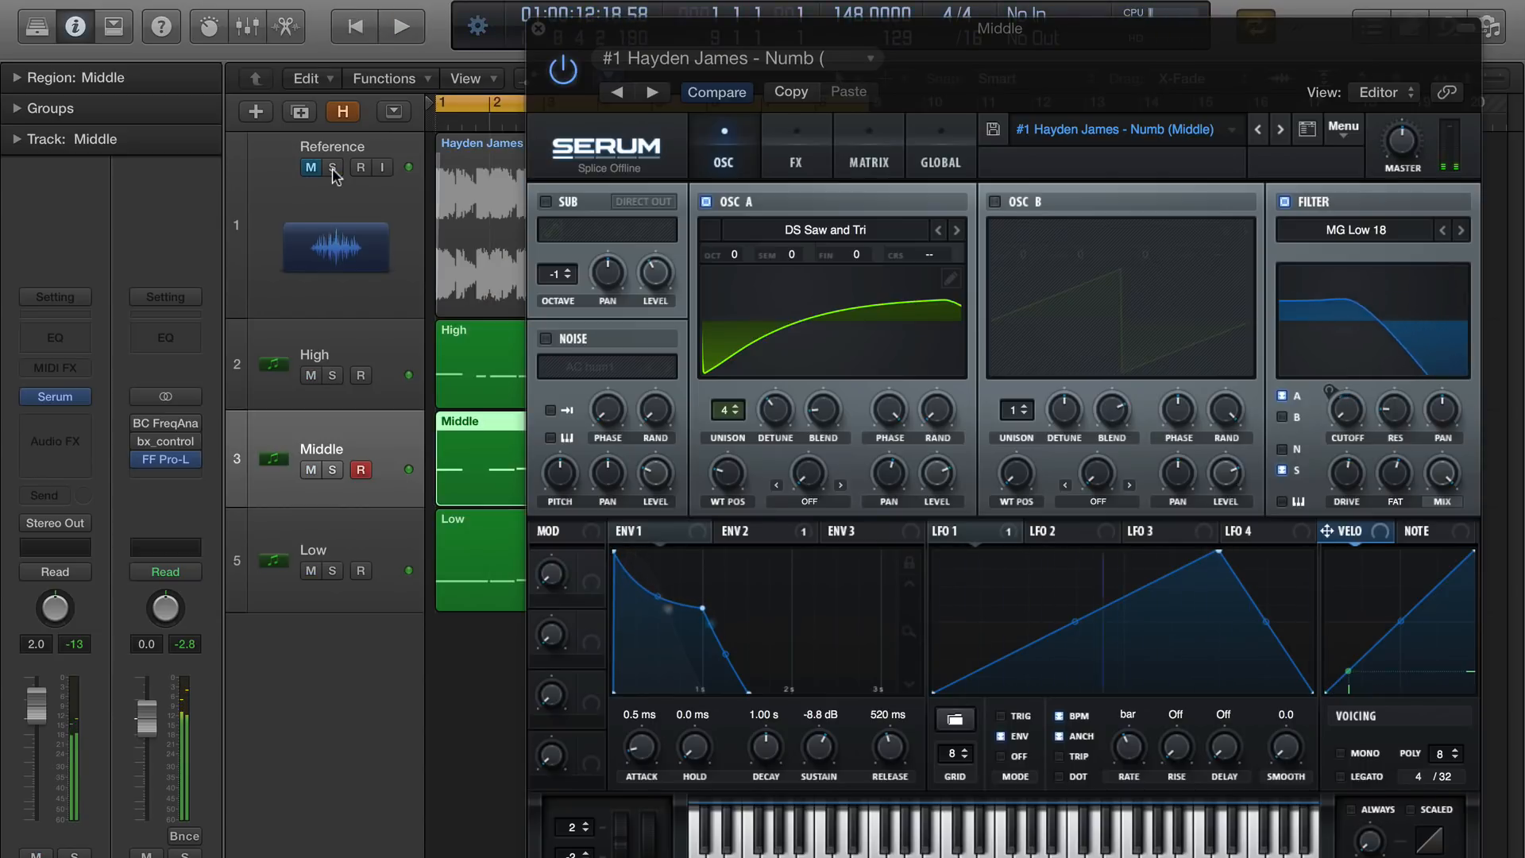
key("space")
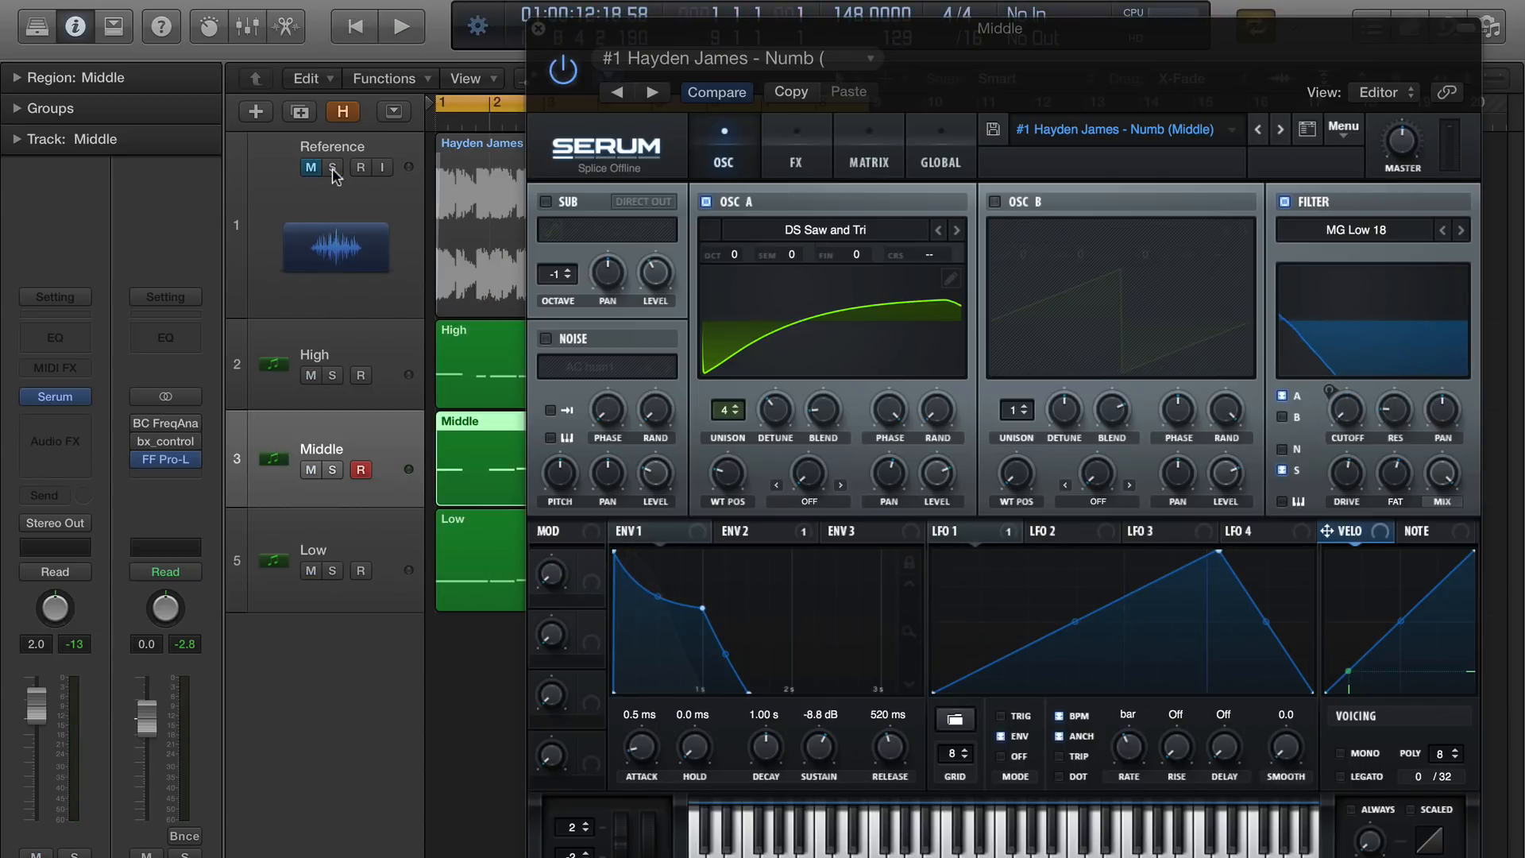
Solo the Low track and play it back to hear its Init patch in Serum
left_click(359, 541)
key("s")
mouse_move(1405, 118)
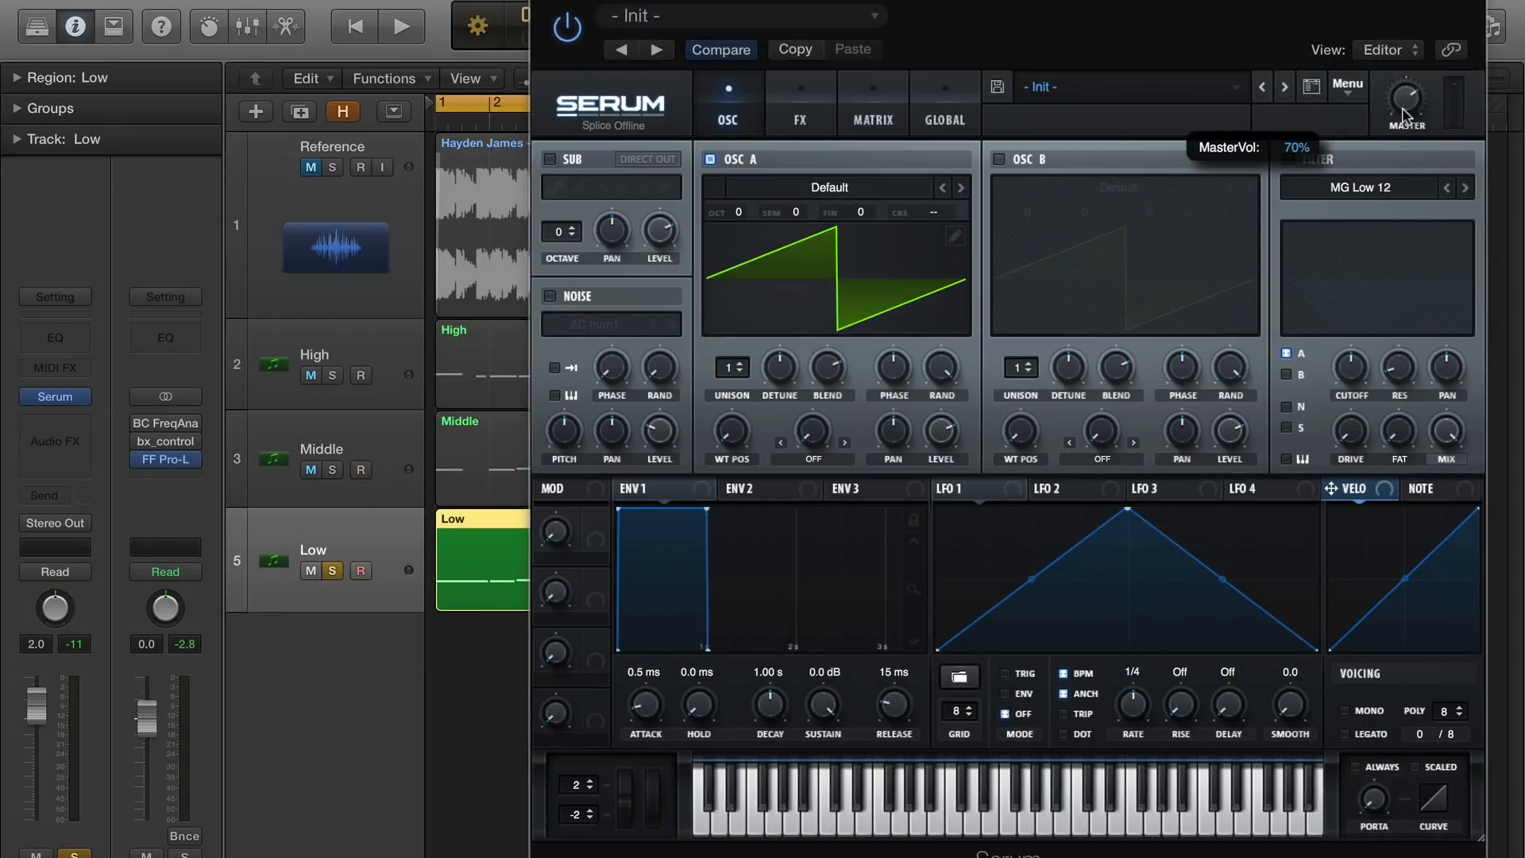
key("space")
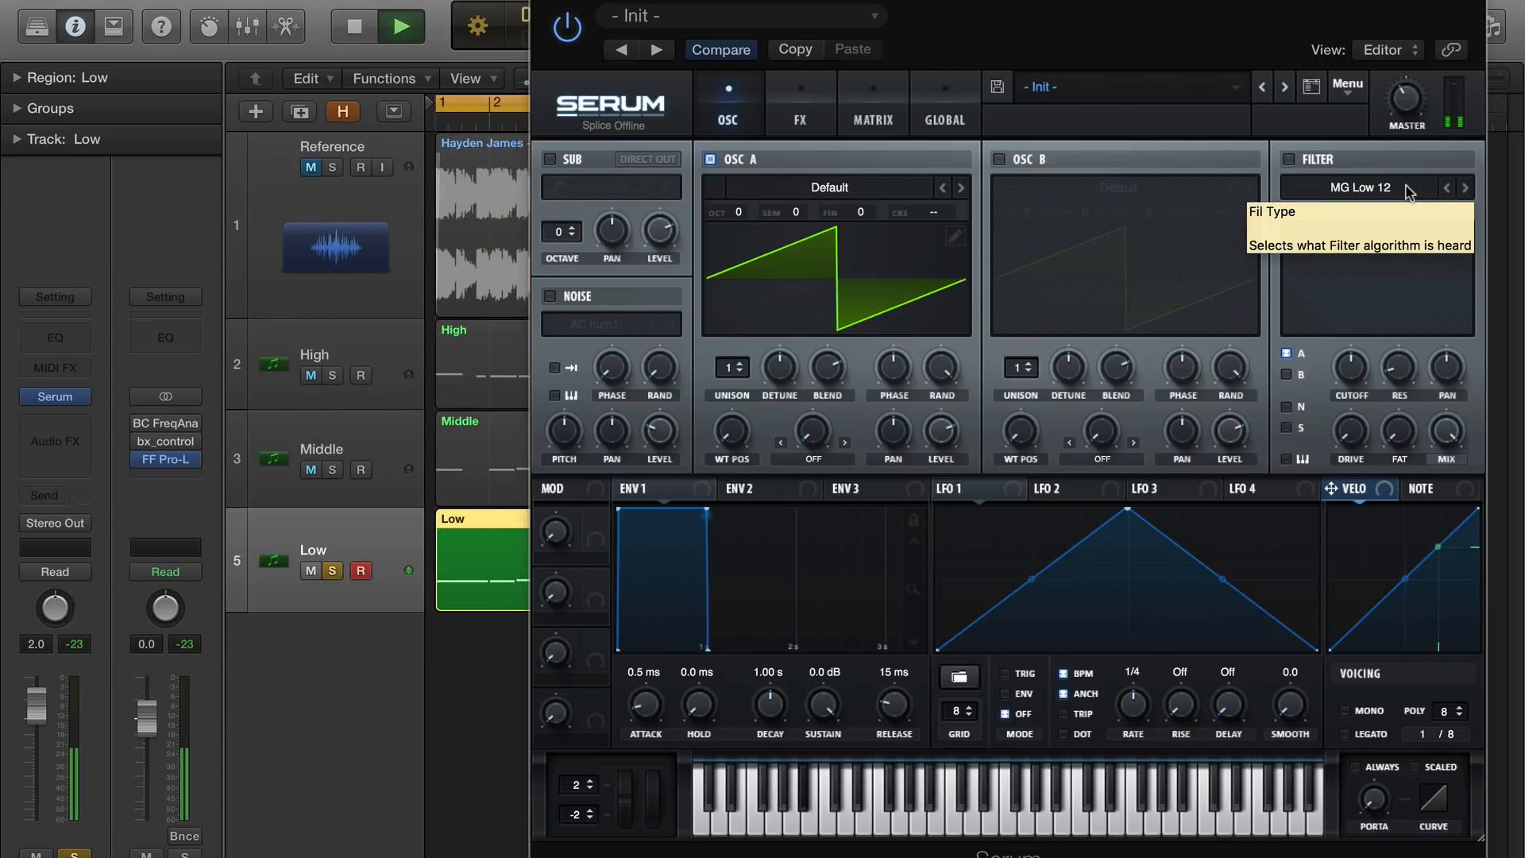
key("space")
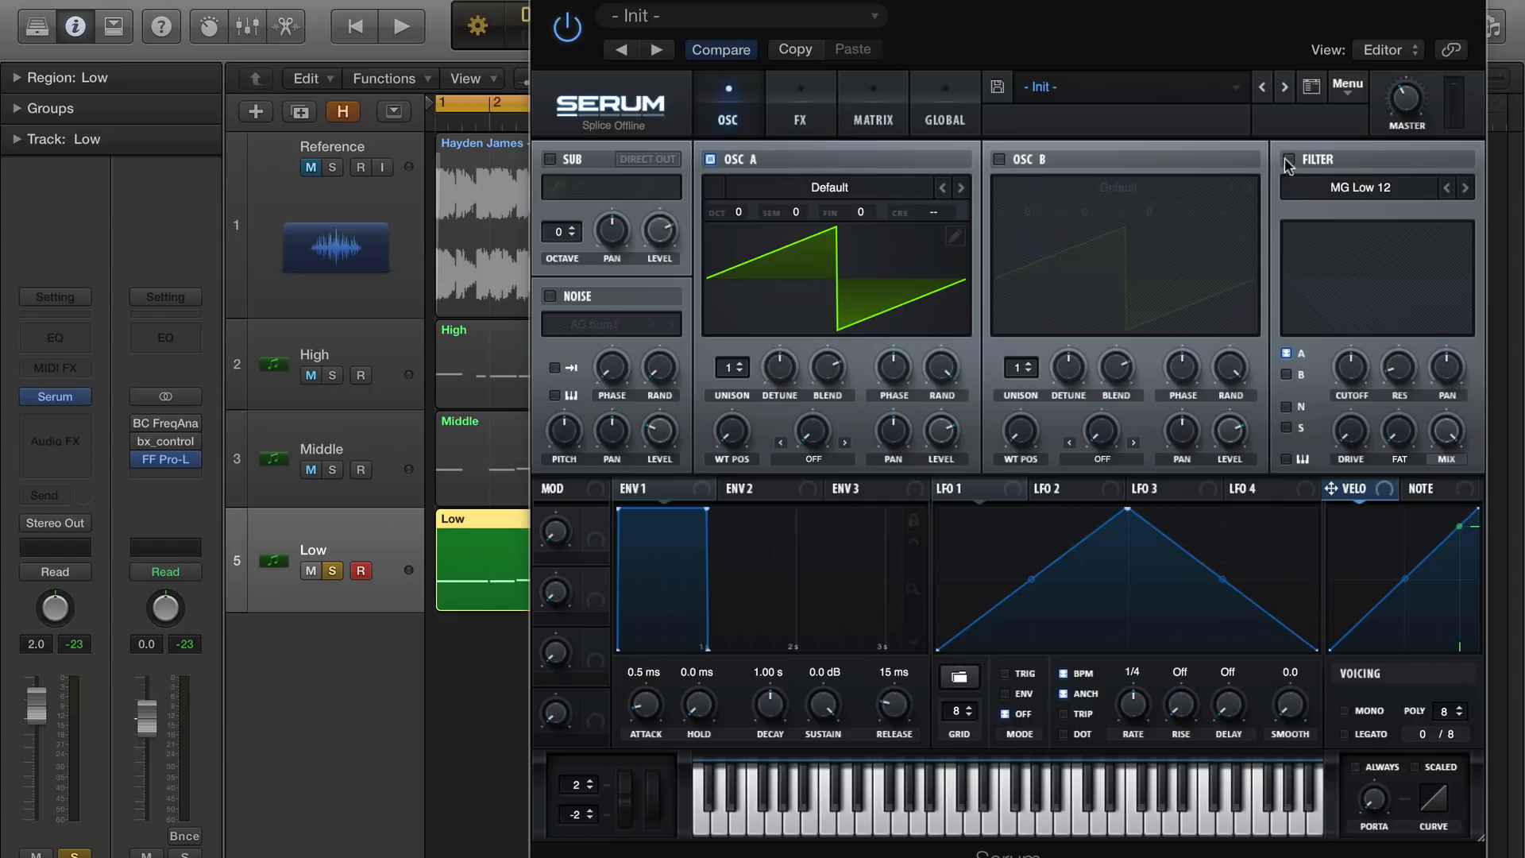
Enable the filter, set its type to MG Low 18 and audition it
left_click(1288, 160)
left_click(1413, 194)
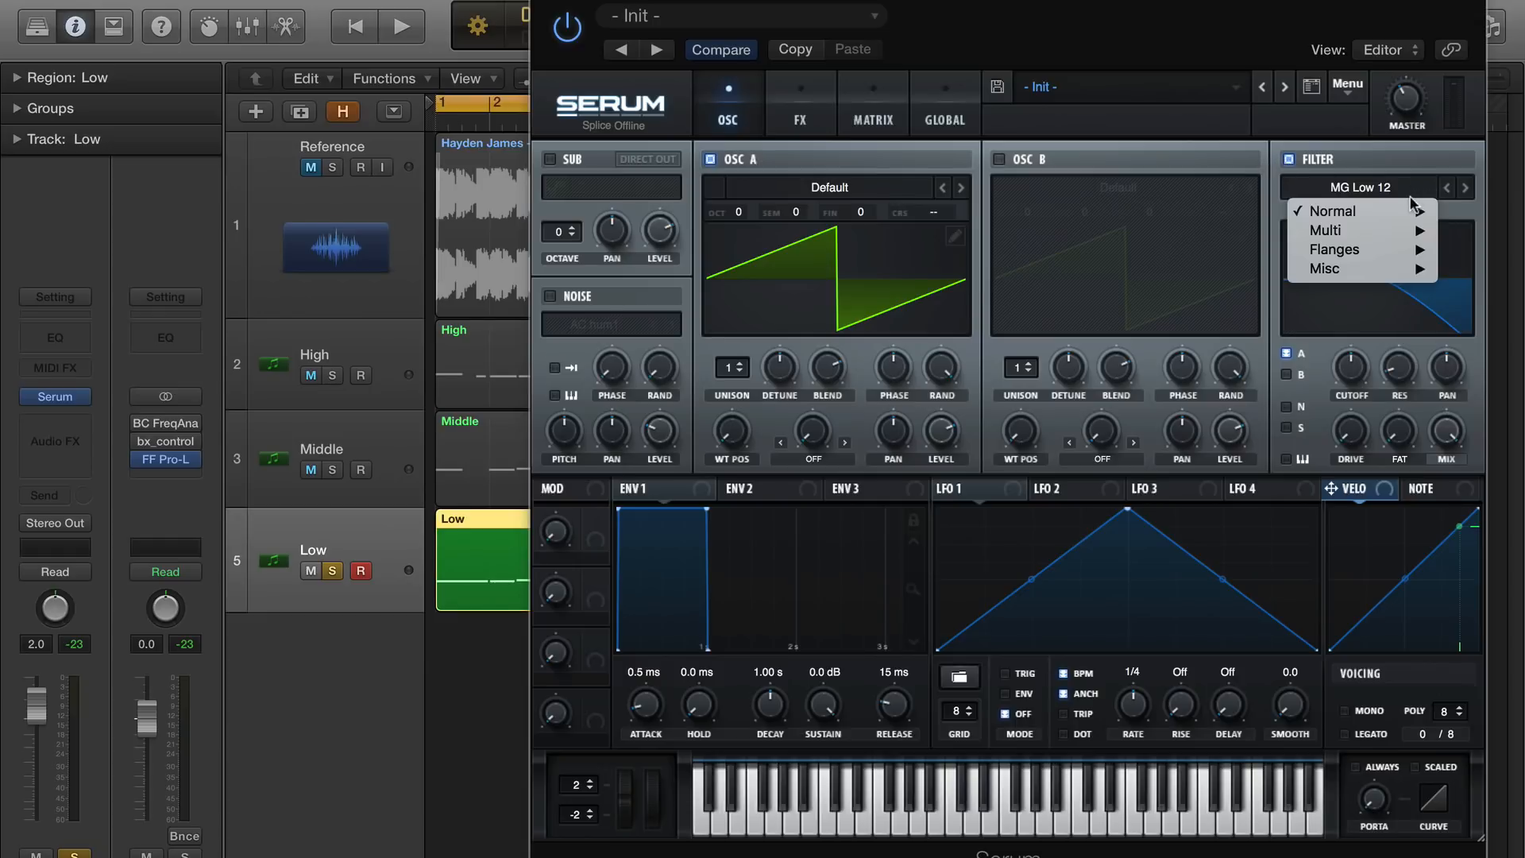
mouse_move(1413, 211)
left_click(1205, 244)
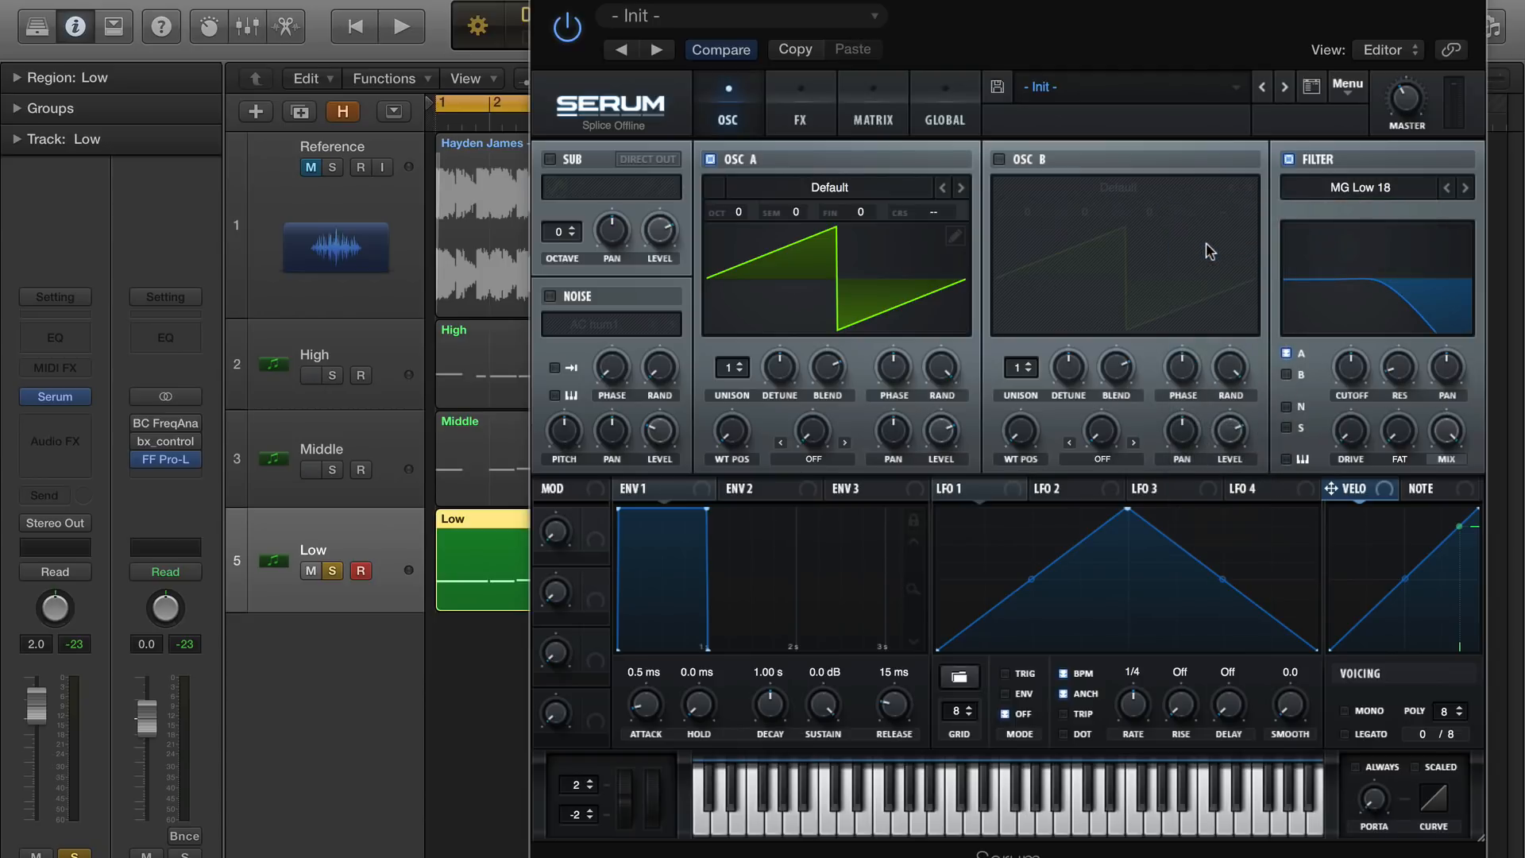
key("space")
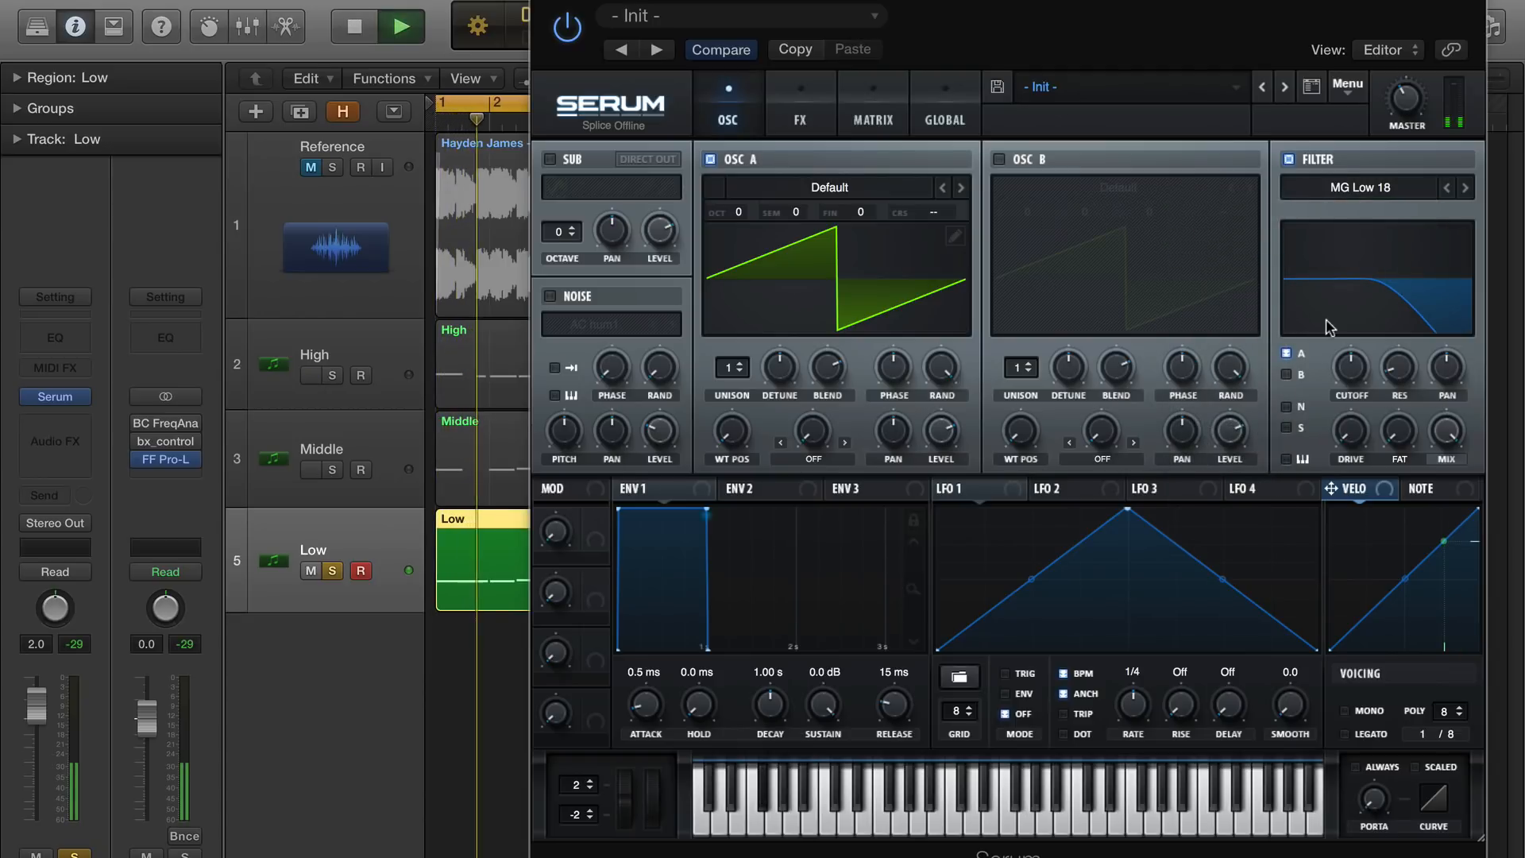
Set Envelope 2's attack to 132 ms and start playback
left_click(767, 494)
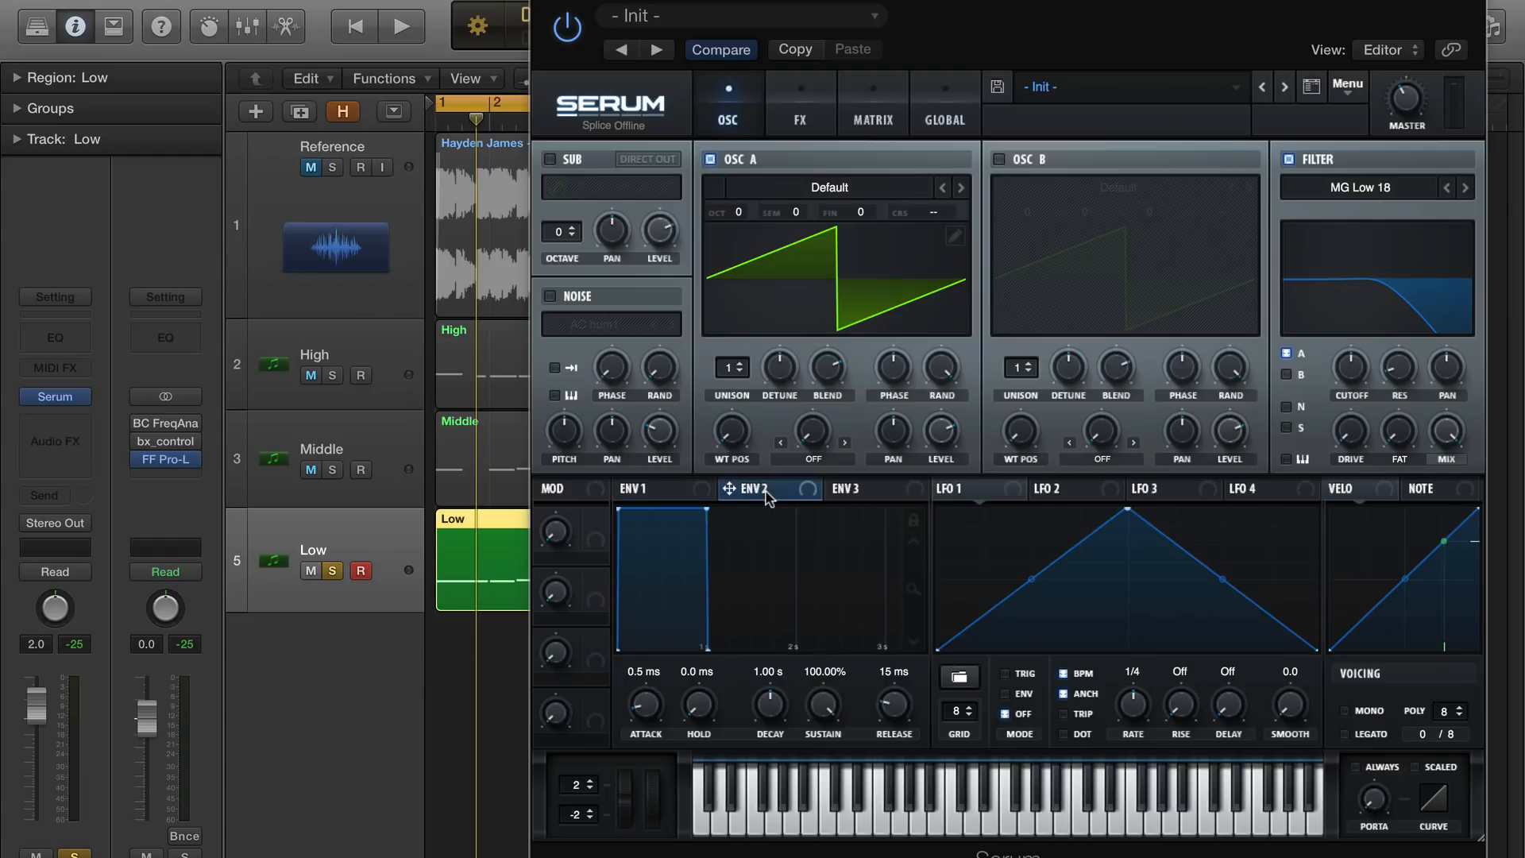
mouse_move(648, 710)
left_click_drag(647, 700, 643, 653)
key("space")
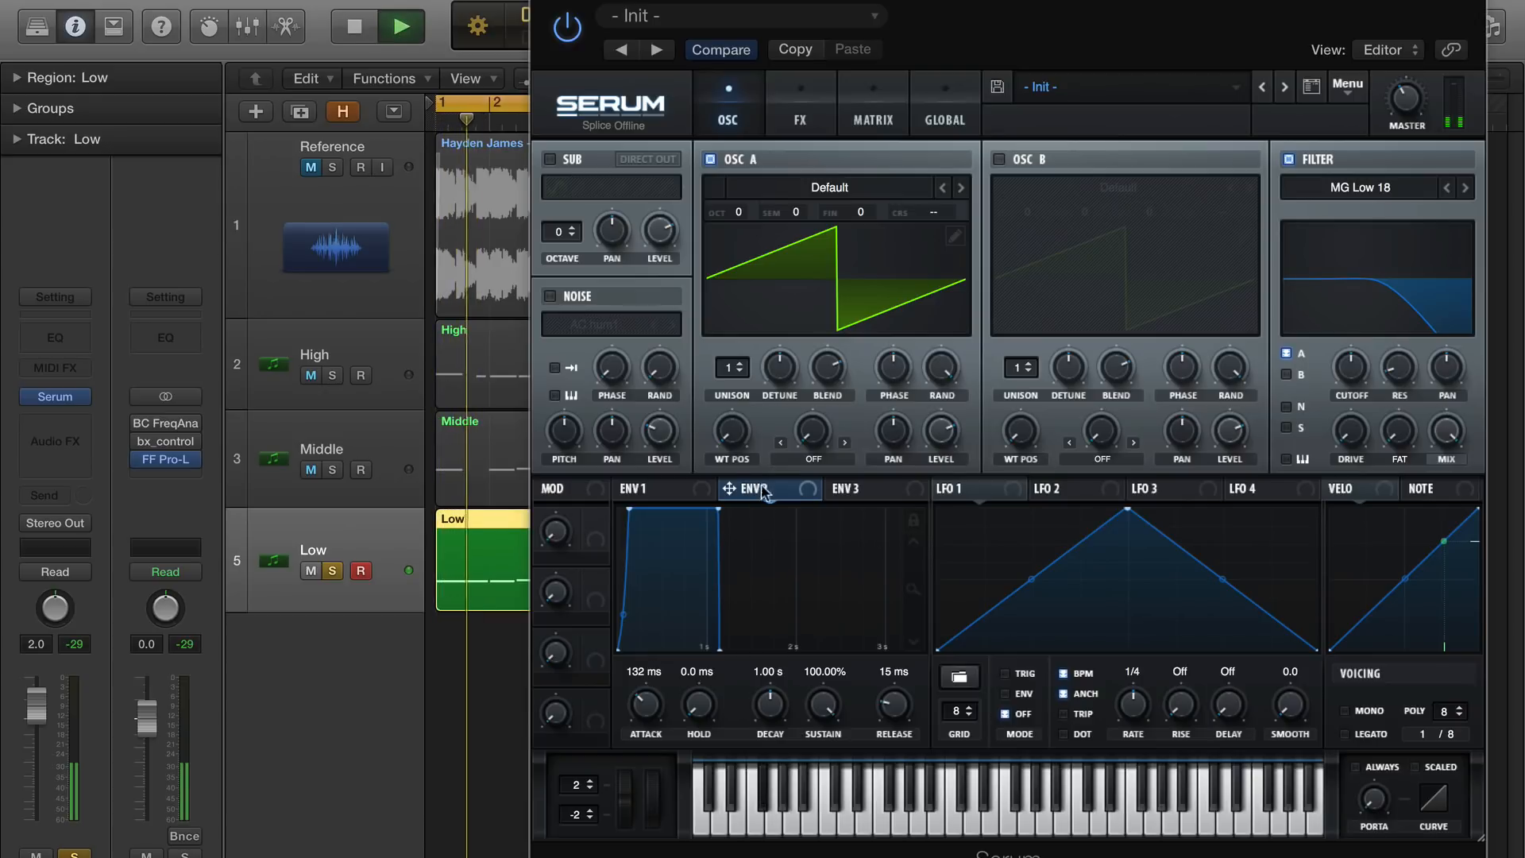
Assign Envelope 2 to the filter cutoff and adjust the modulation depth while listening
left_click_drag(729, 487, 1359, 470)
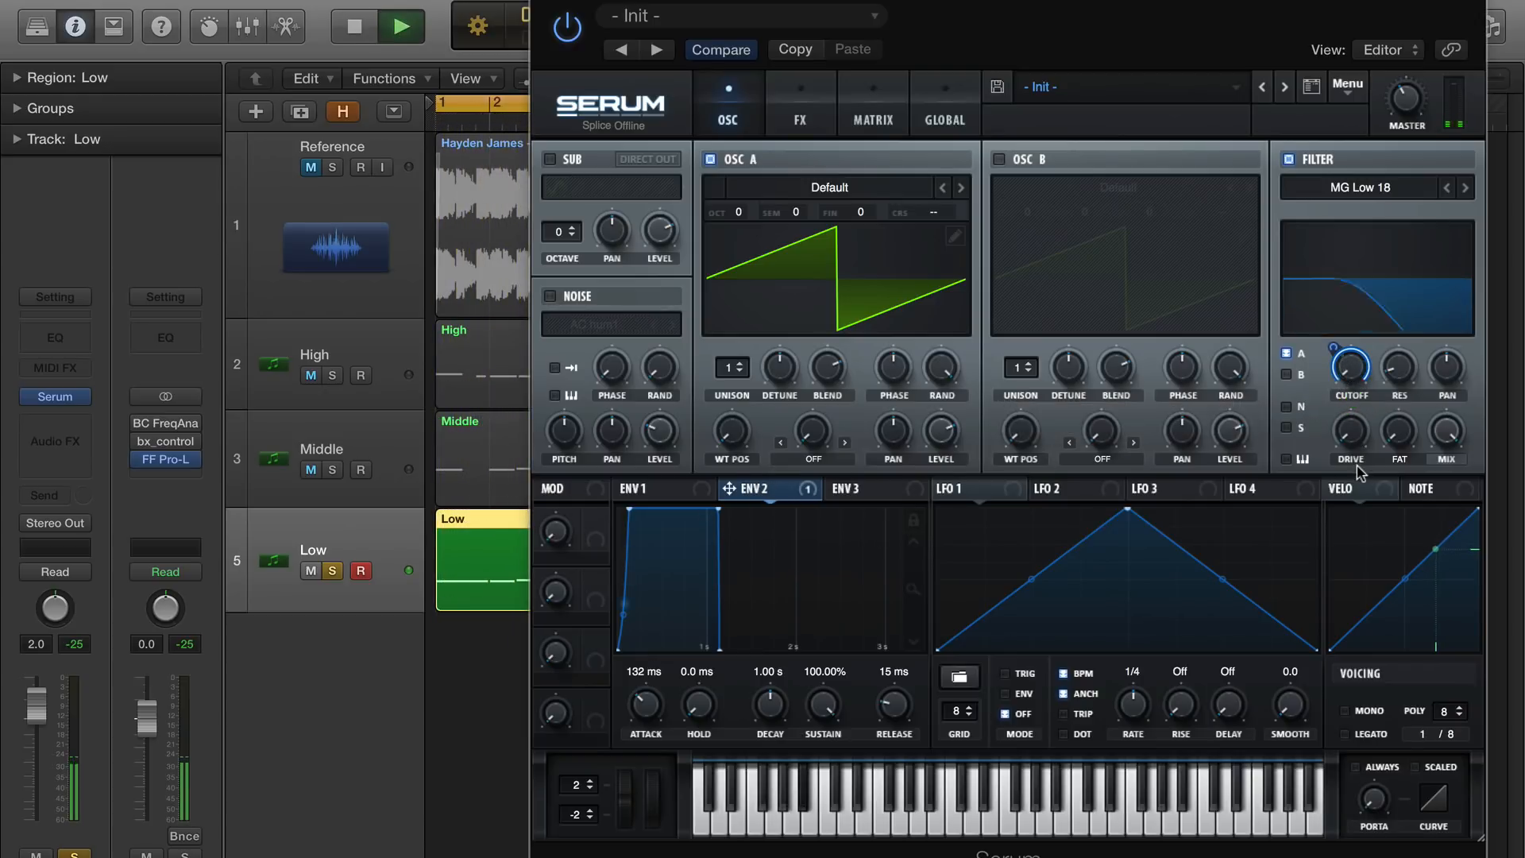
mouse_move(1329, 342)
left_click_drag(1329, 342, 1347, 401)
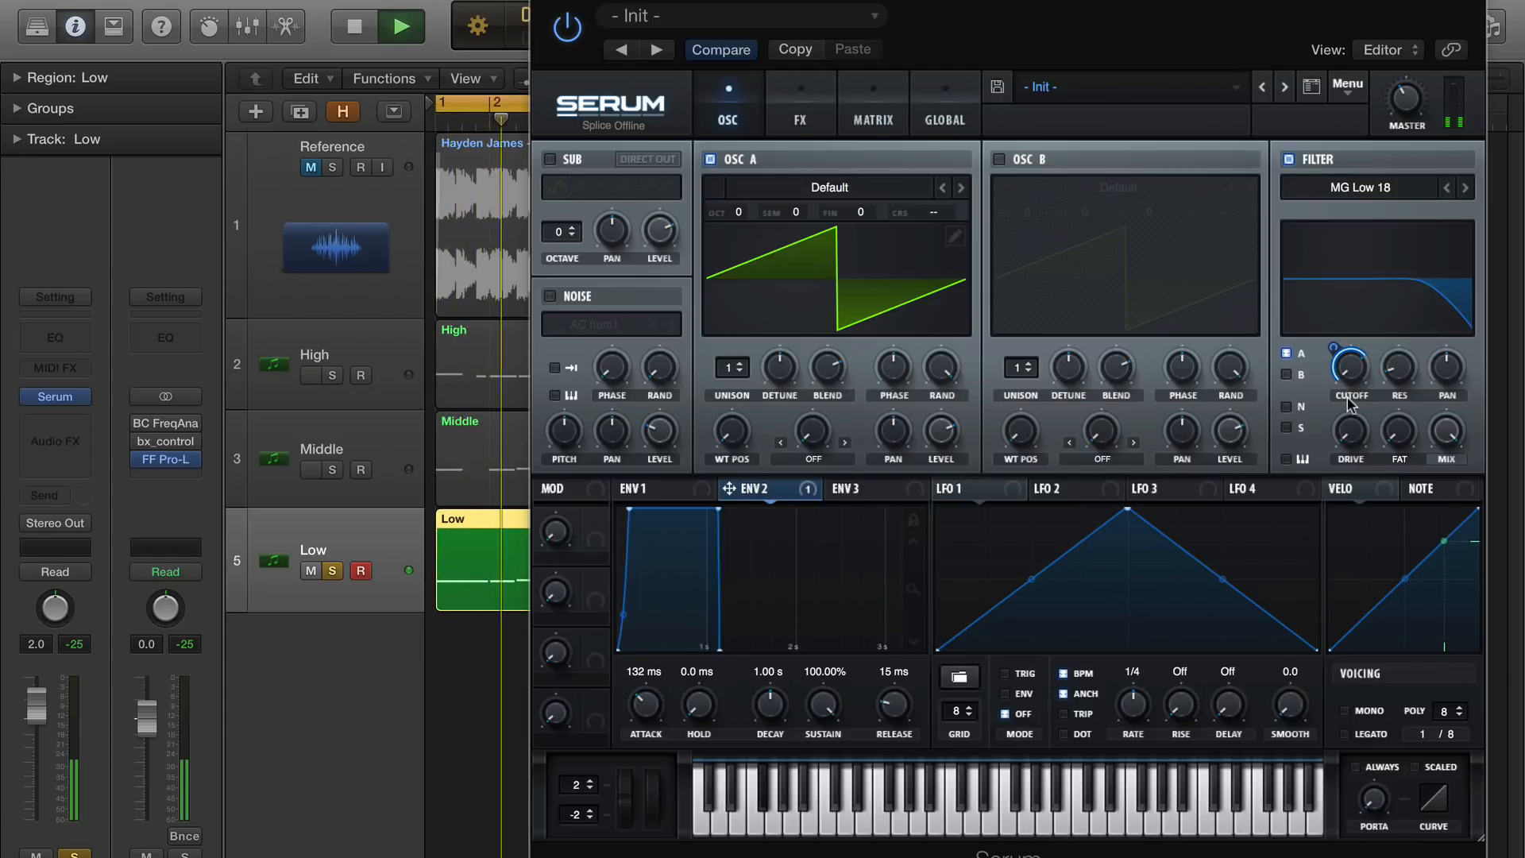
key("space")
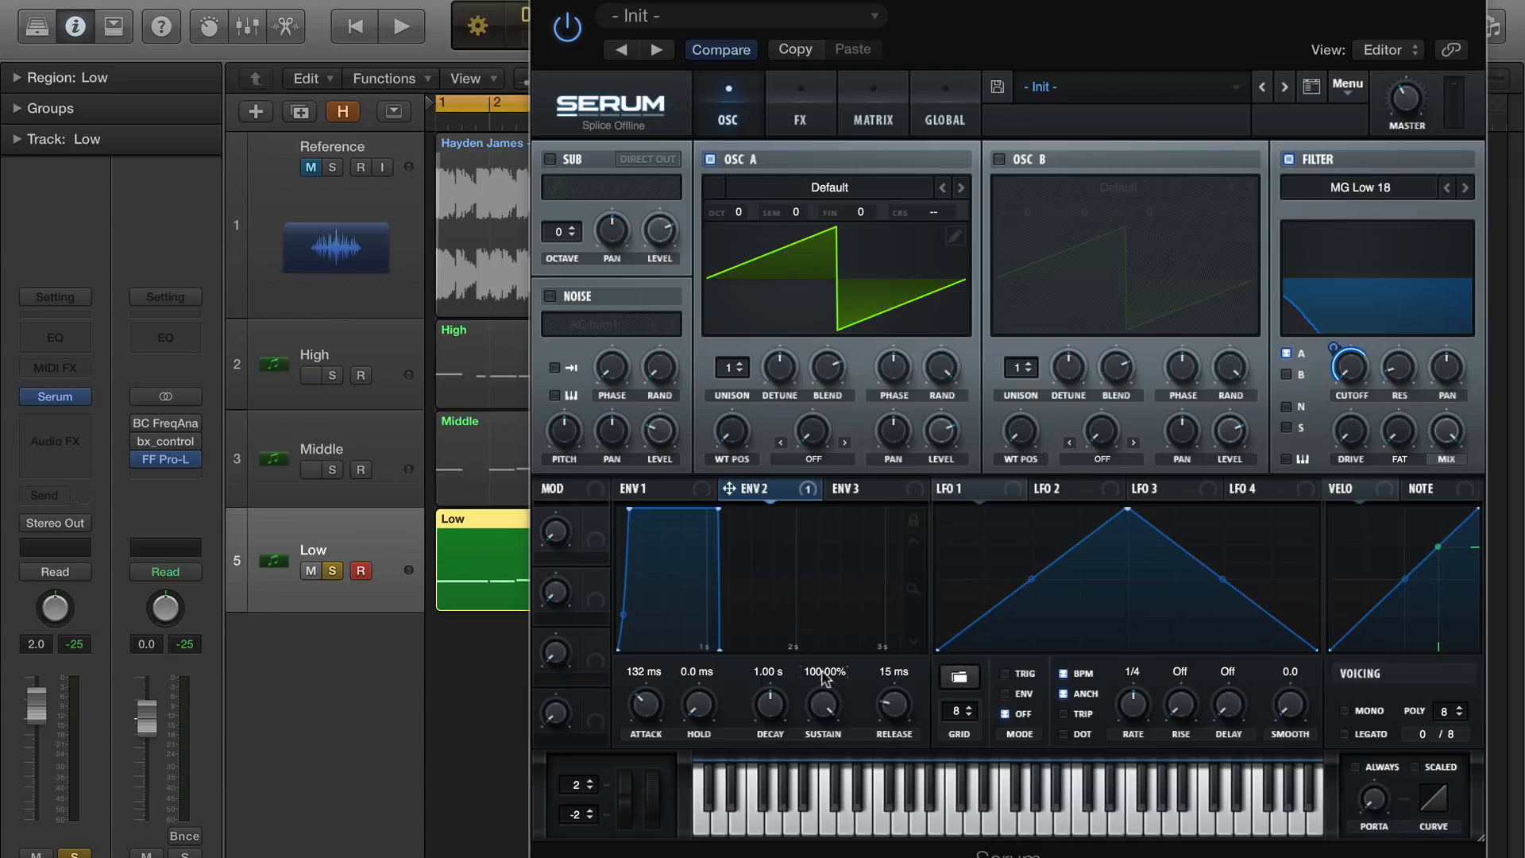
Shape Envelope 2 during playback with a 346 ms decay and 77.01% sustain
key("space")
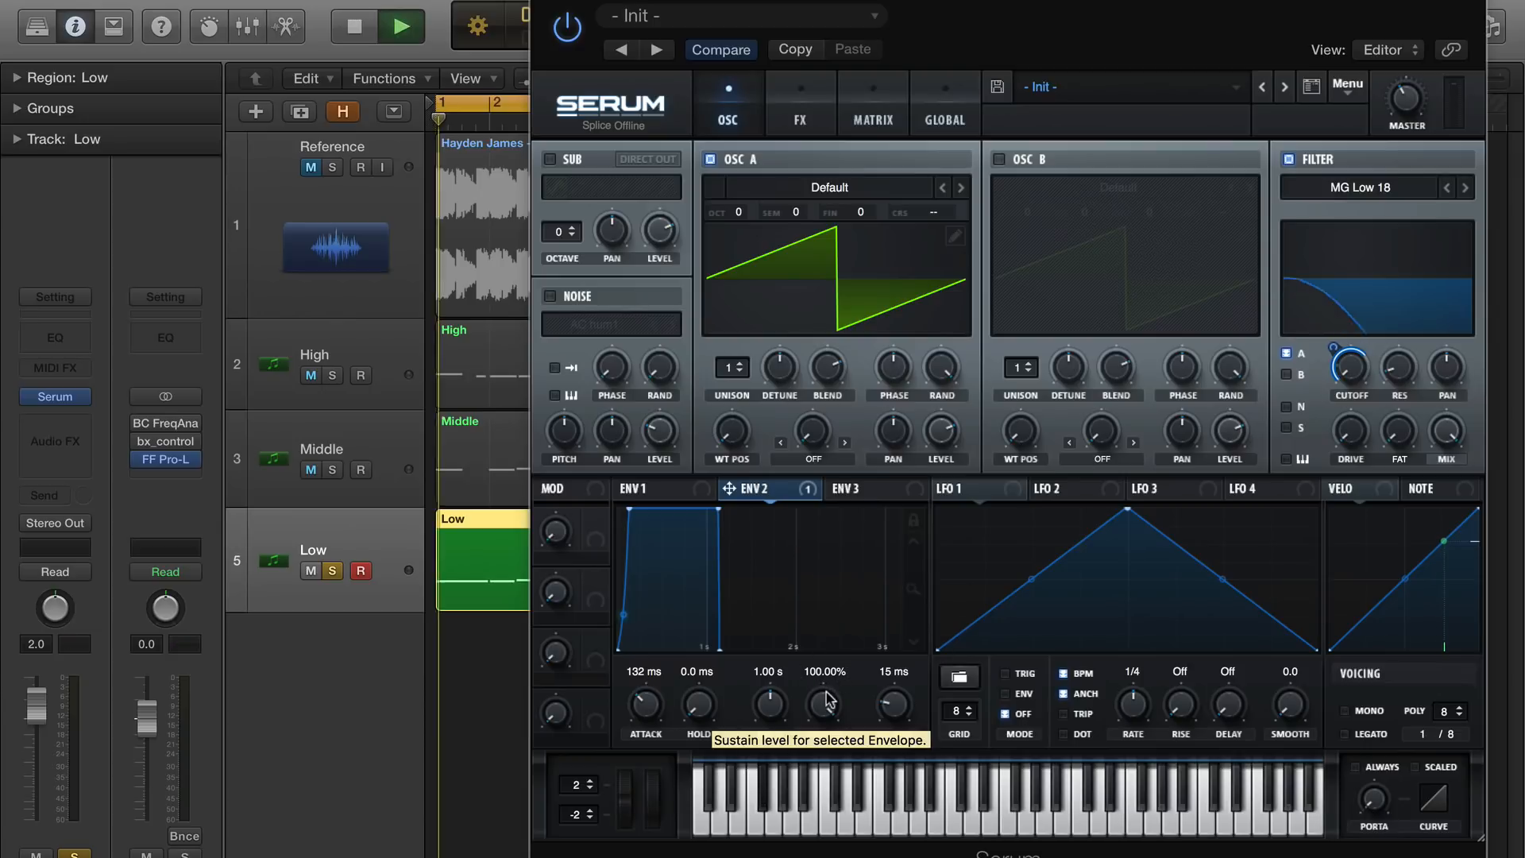
left_click_drag(828, 700, 789, 740)
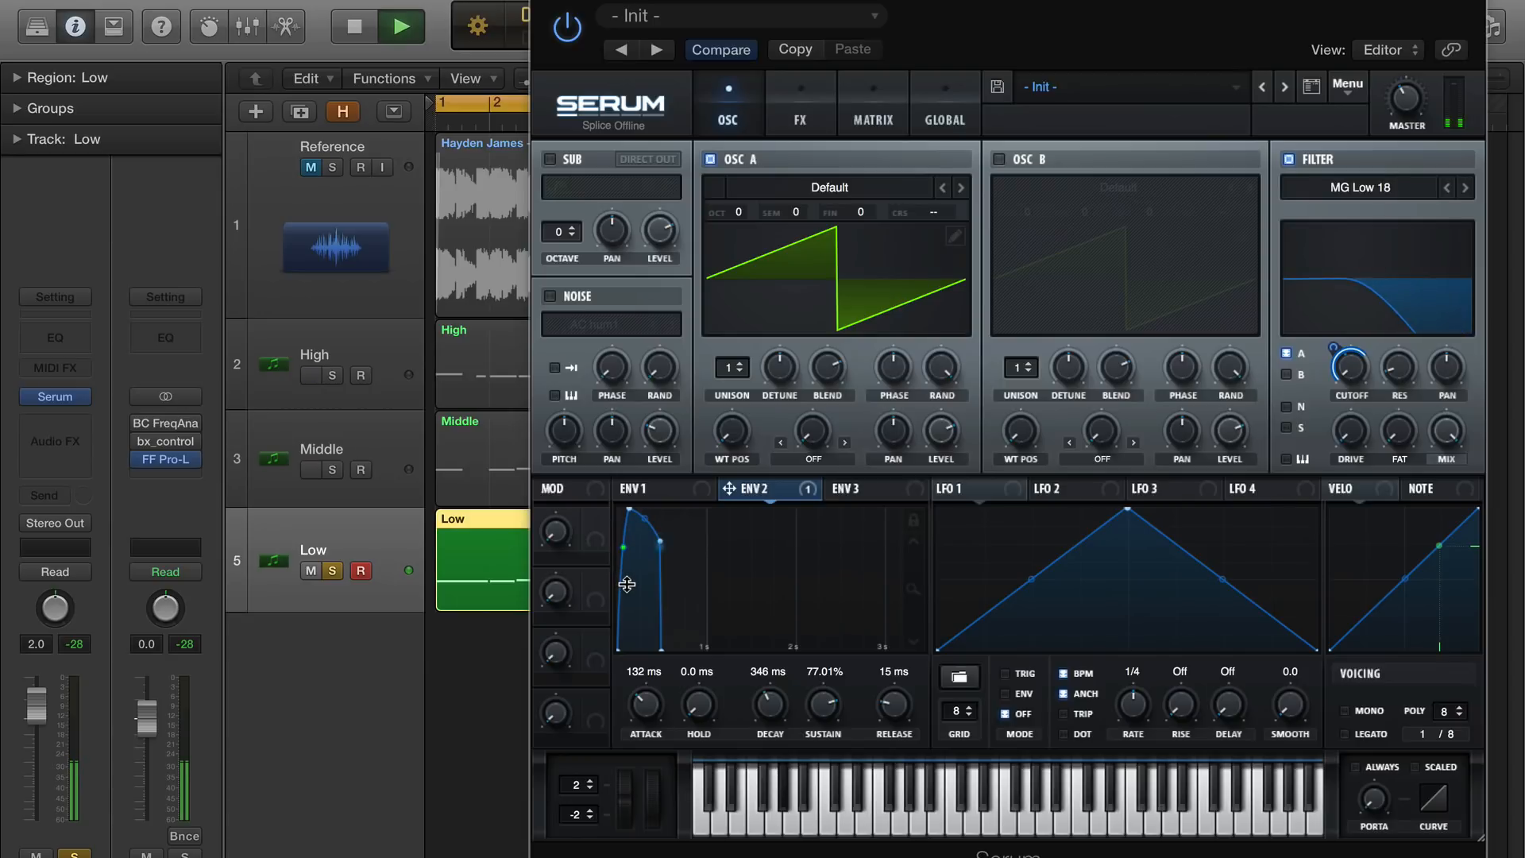
key("space")
Lengthen Envelope 1's release to 517 ms while auditioning the sound
left_click(651, 497)
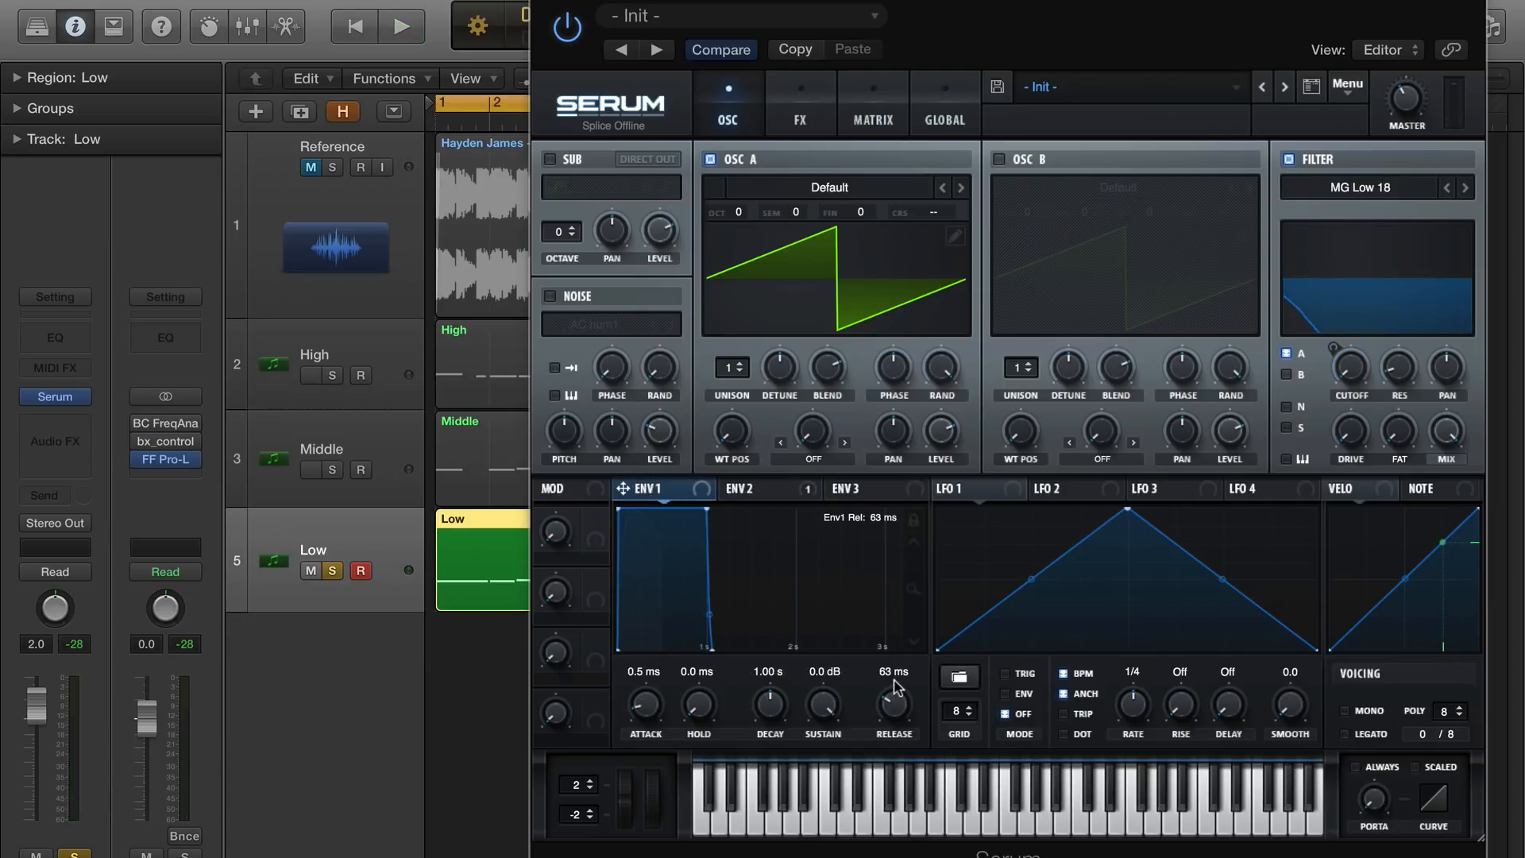
mouse_move(895, 685)
left_mouse_down()
mouse_move(894, 664)
mouse_move(895, 701)
left_mouse_up()
key("space")
left_click_drag(729, 614, 752, 597)
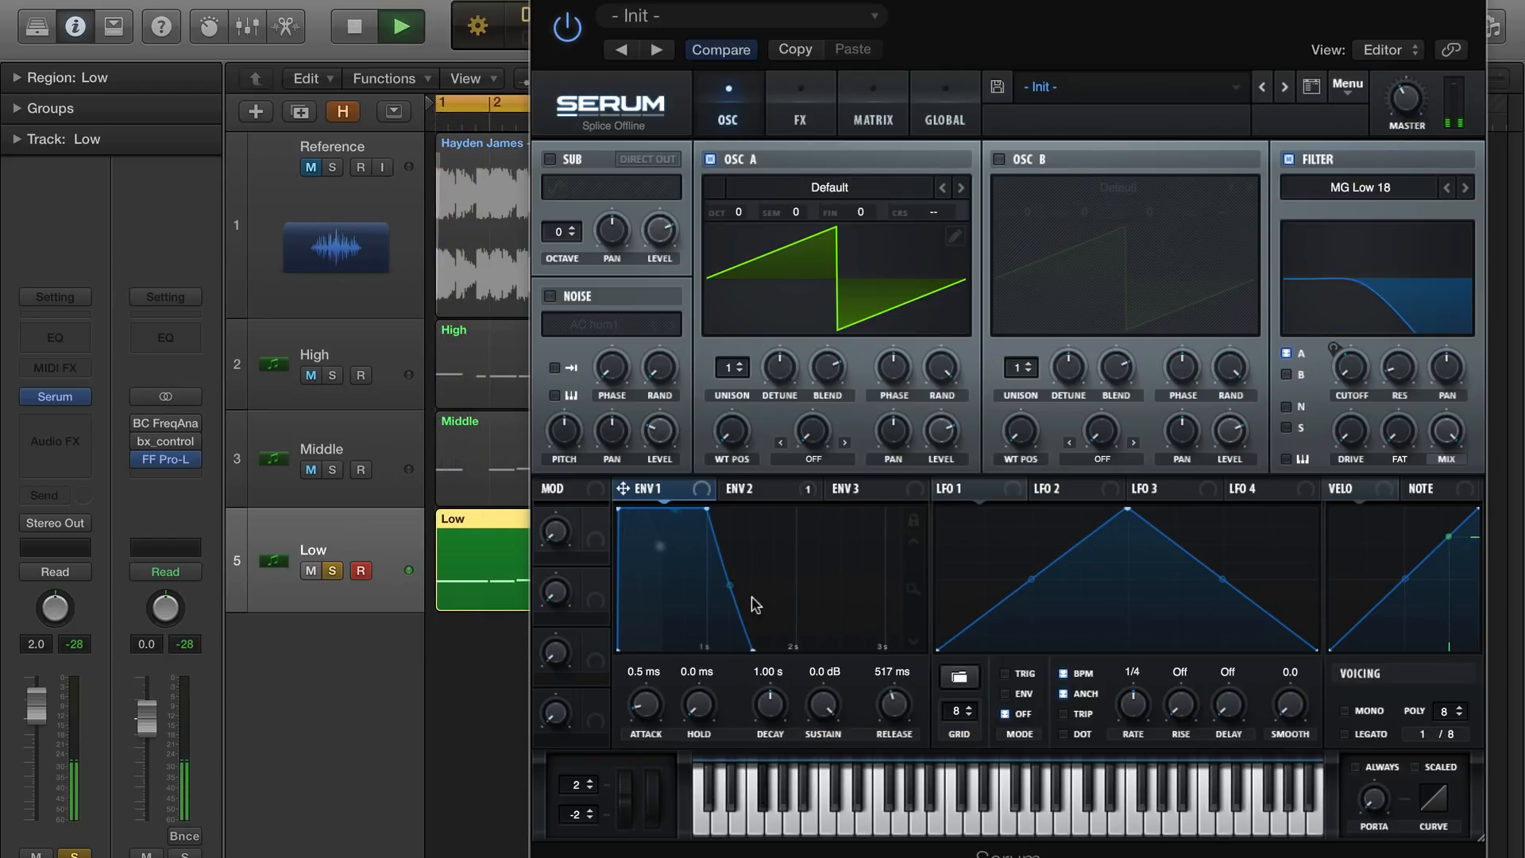
Set Envelope 2's release to 505 ms during playback
left_click(762, 488)
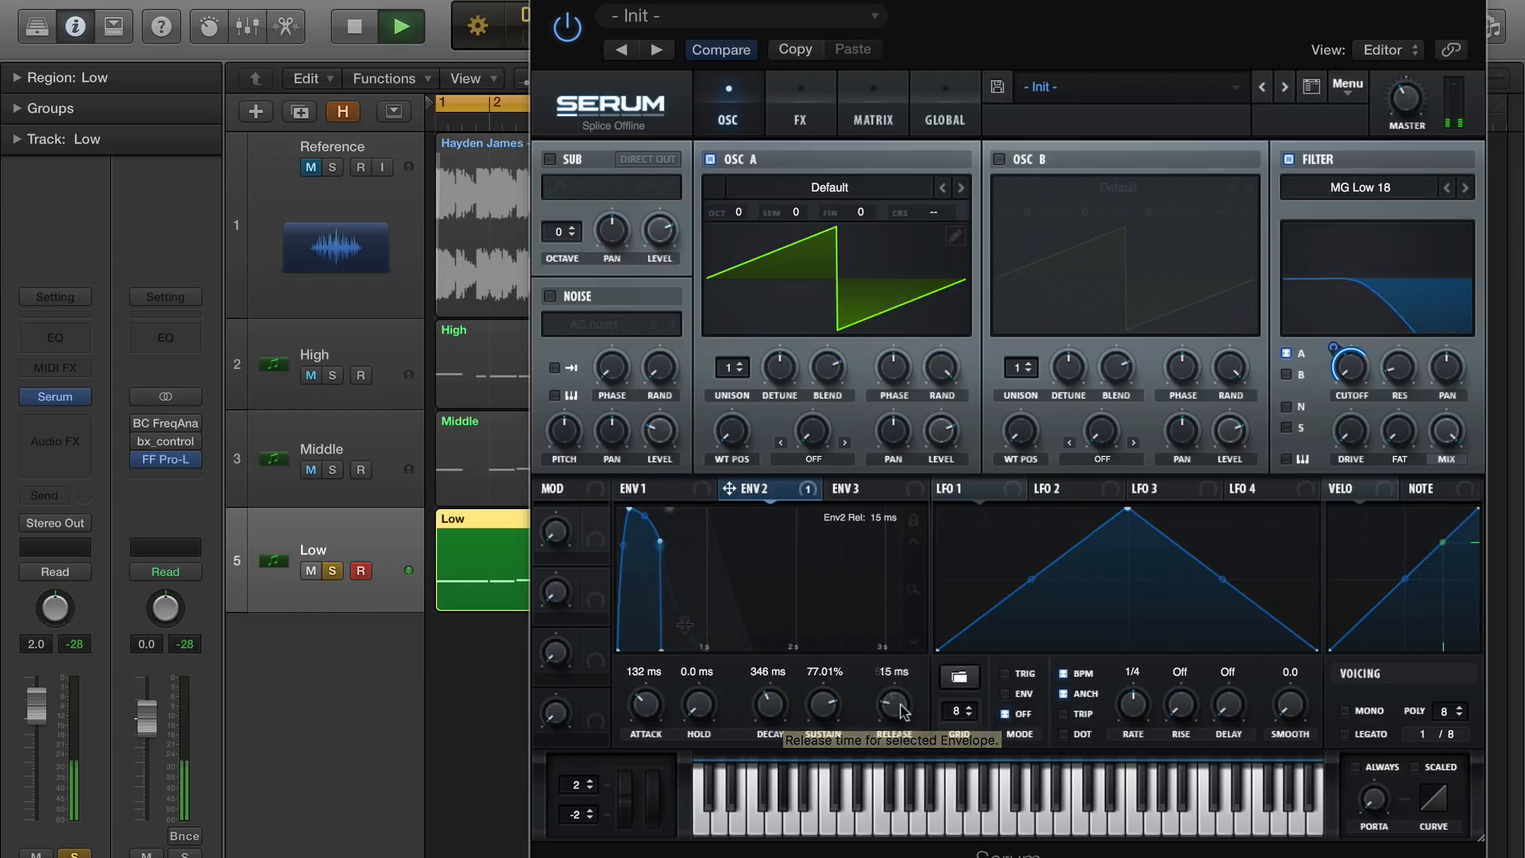
left_click_drag(661, 646, 696, 612)
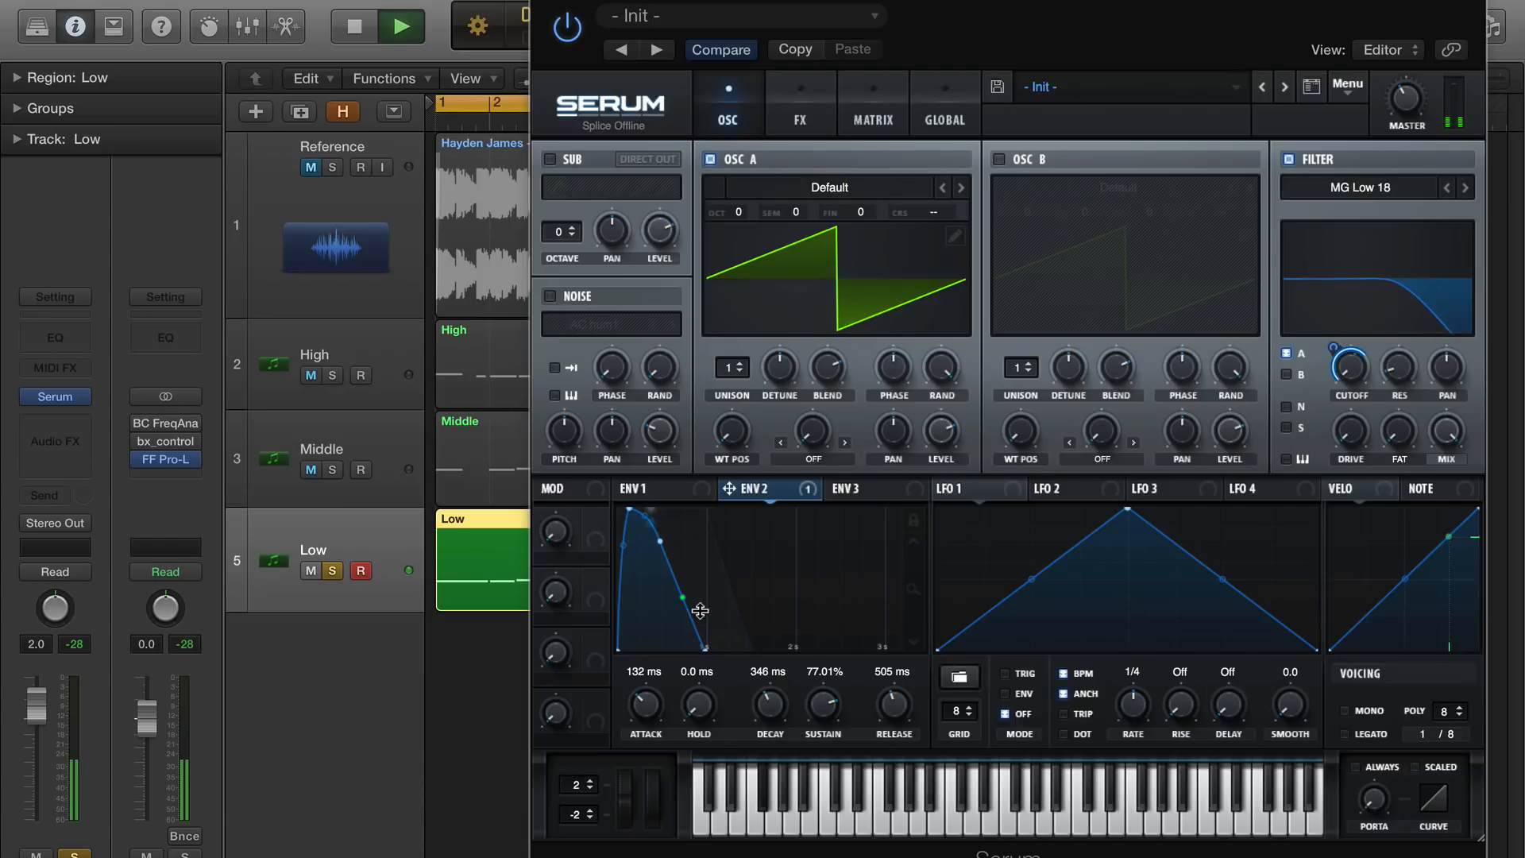
key("space")
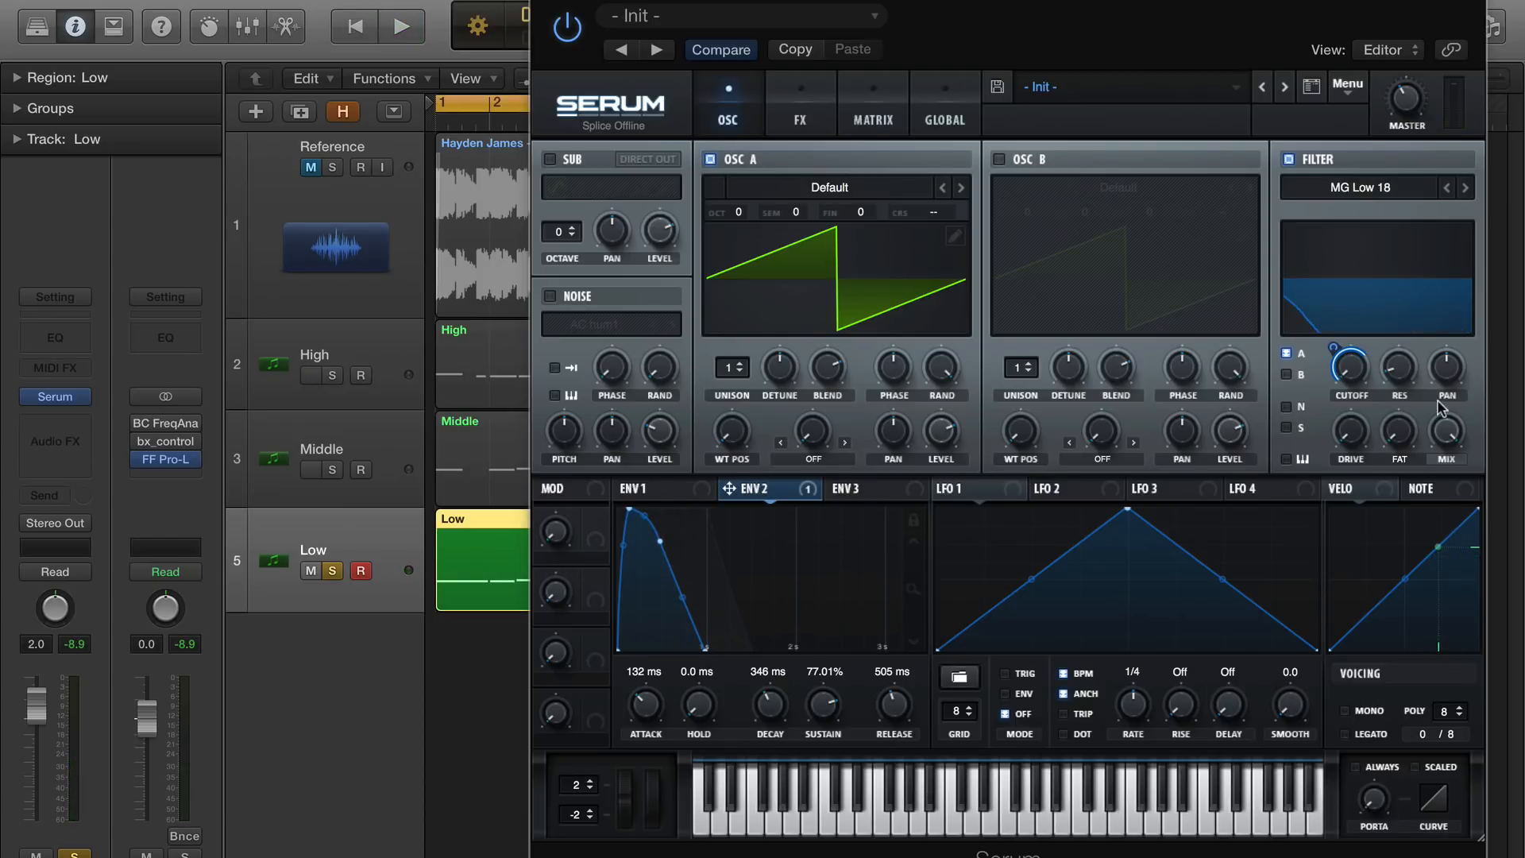
Raise the filter's resonance and increase its drive and fat while playing the Low part
key("space")
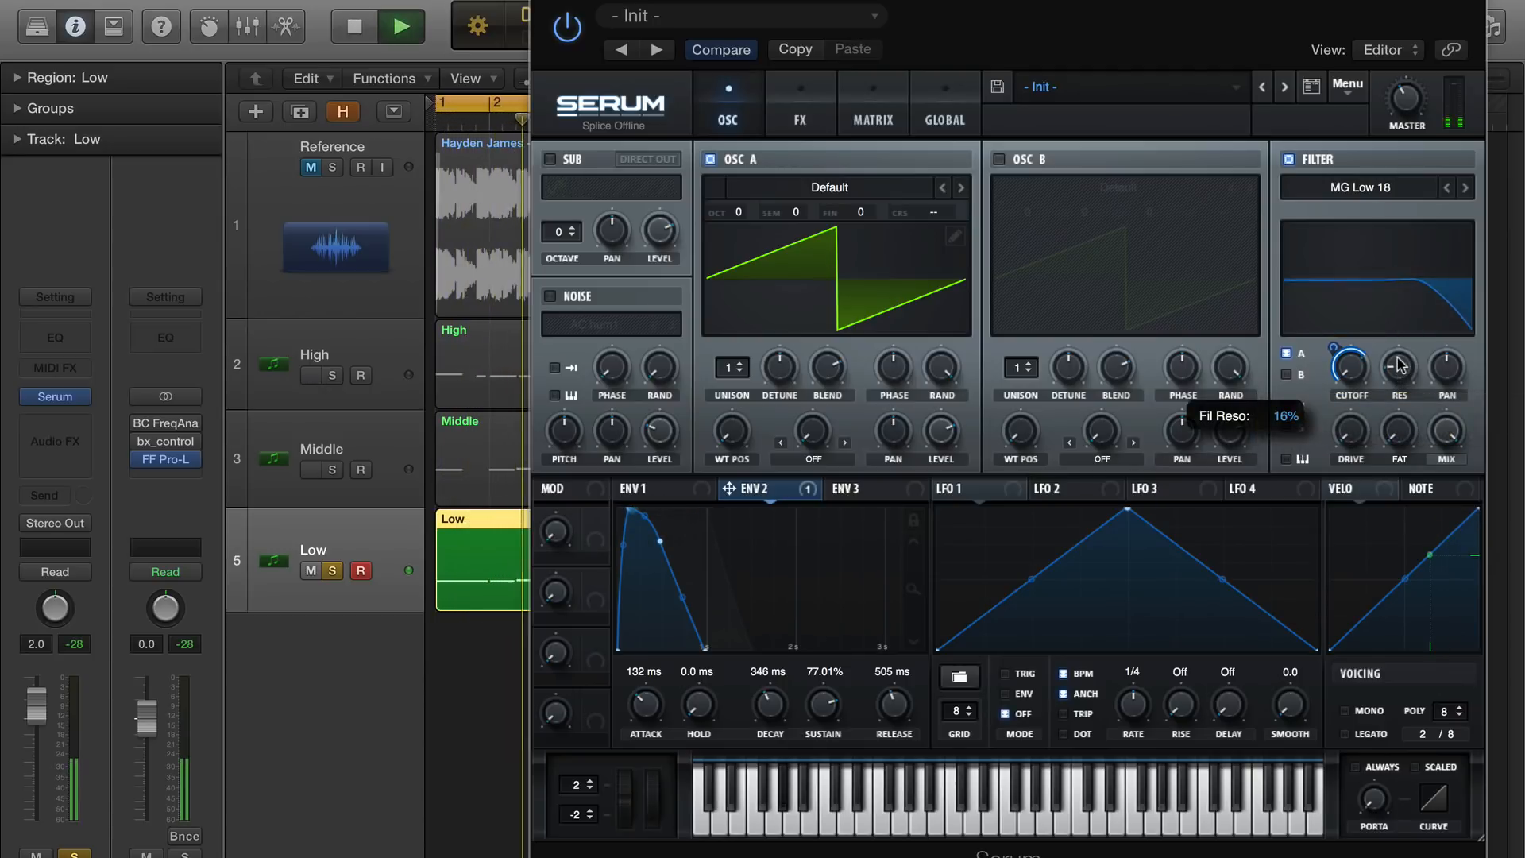
left_click_drag(1400, 377, 1399, 366)
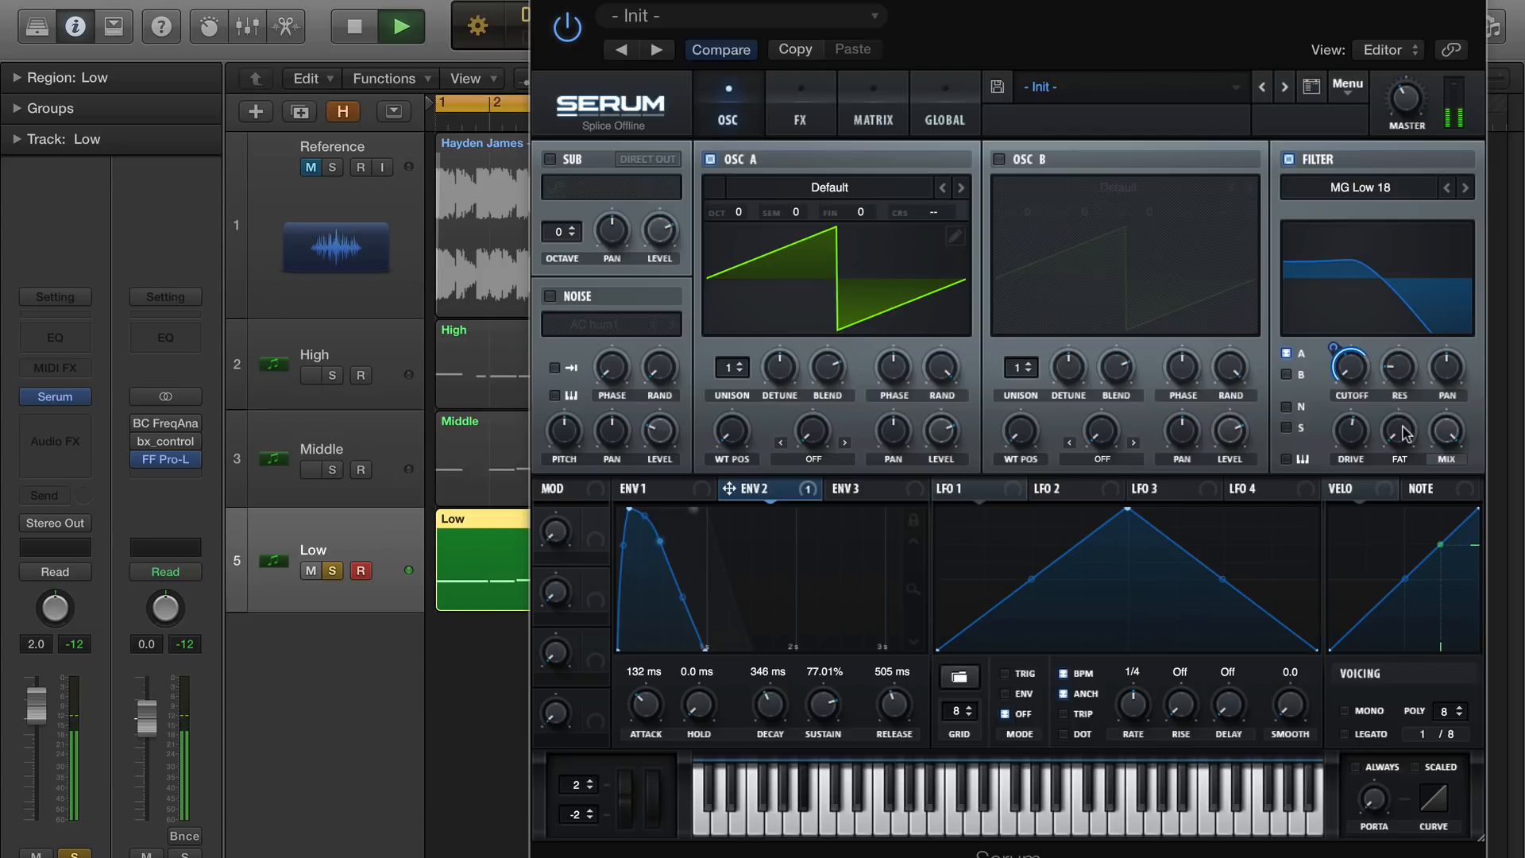
left_click_drag(1399, 309, 1399, 291)
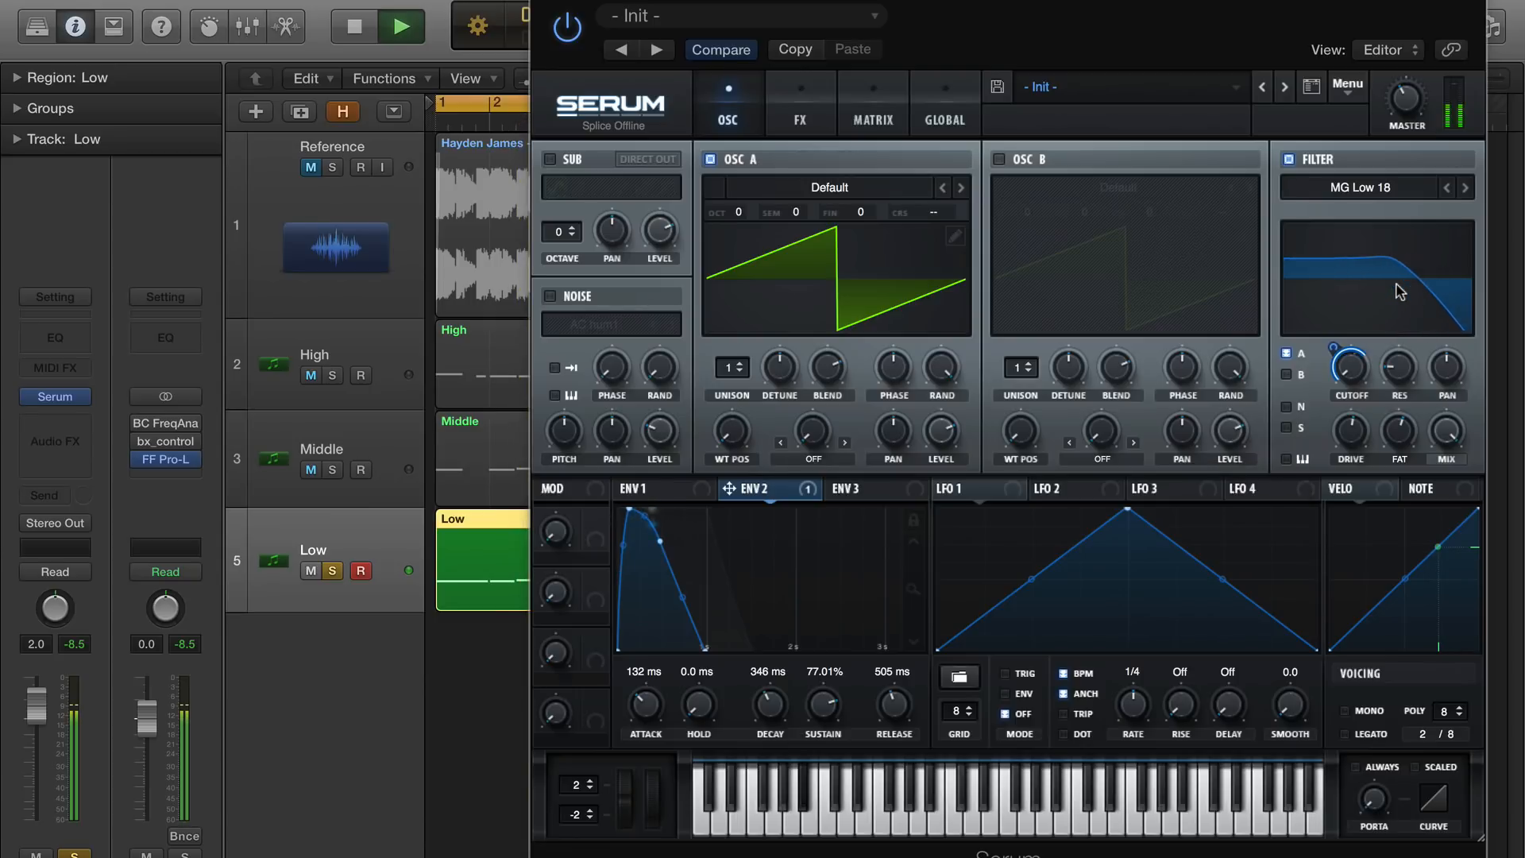
key("space")
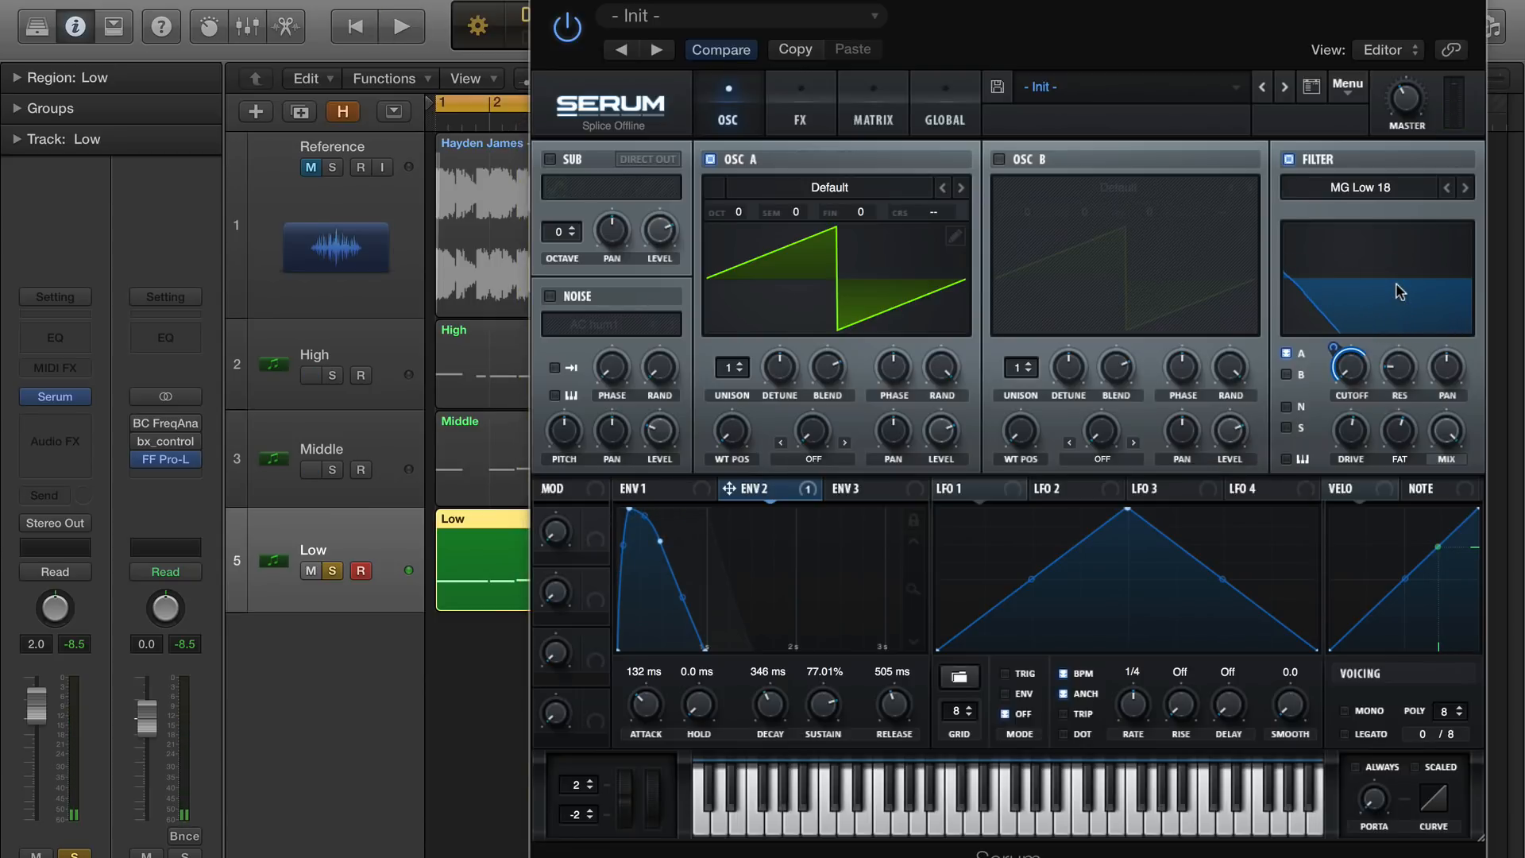
Enable the sine sub oscillator and set its octave to -1
left_click(550, 161)
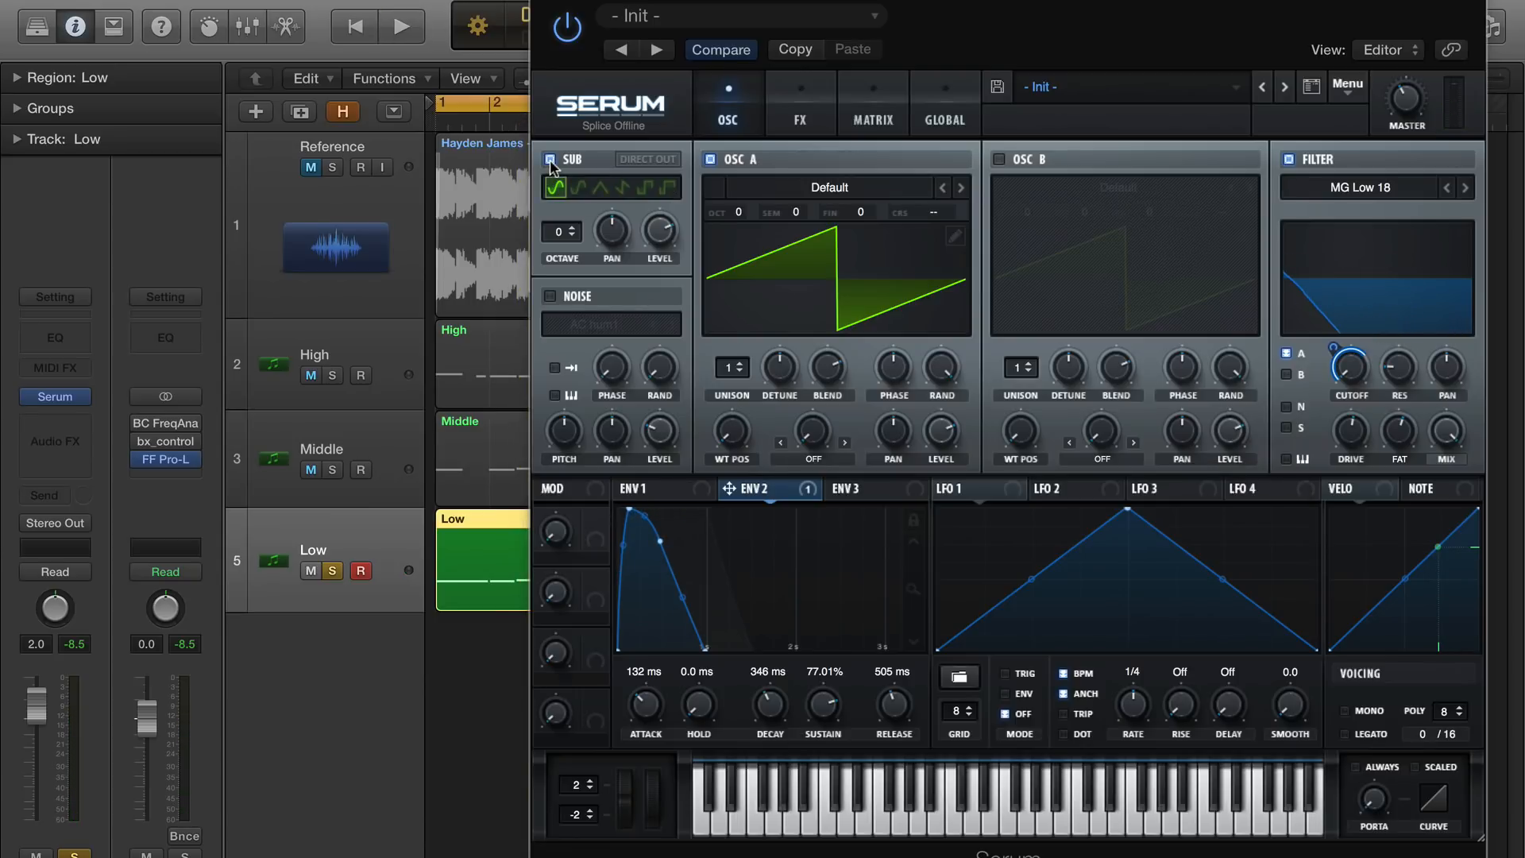
key("space")
left_click(572, 235)
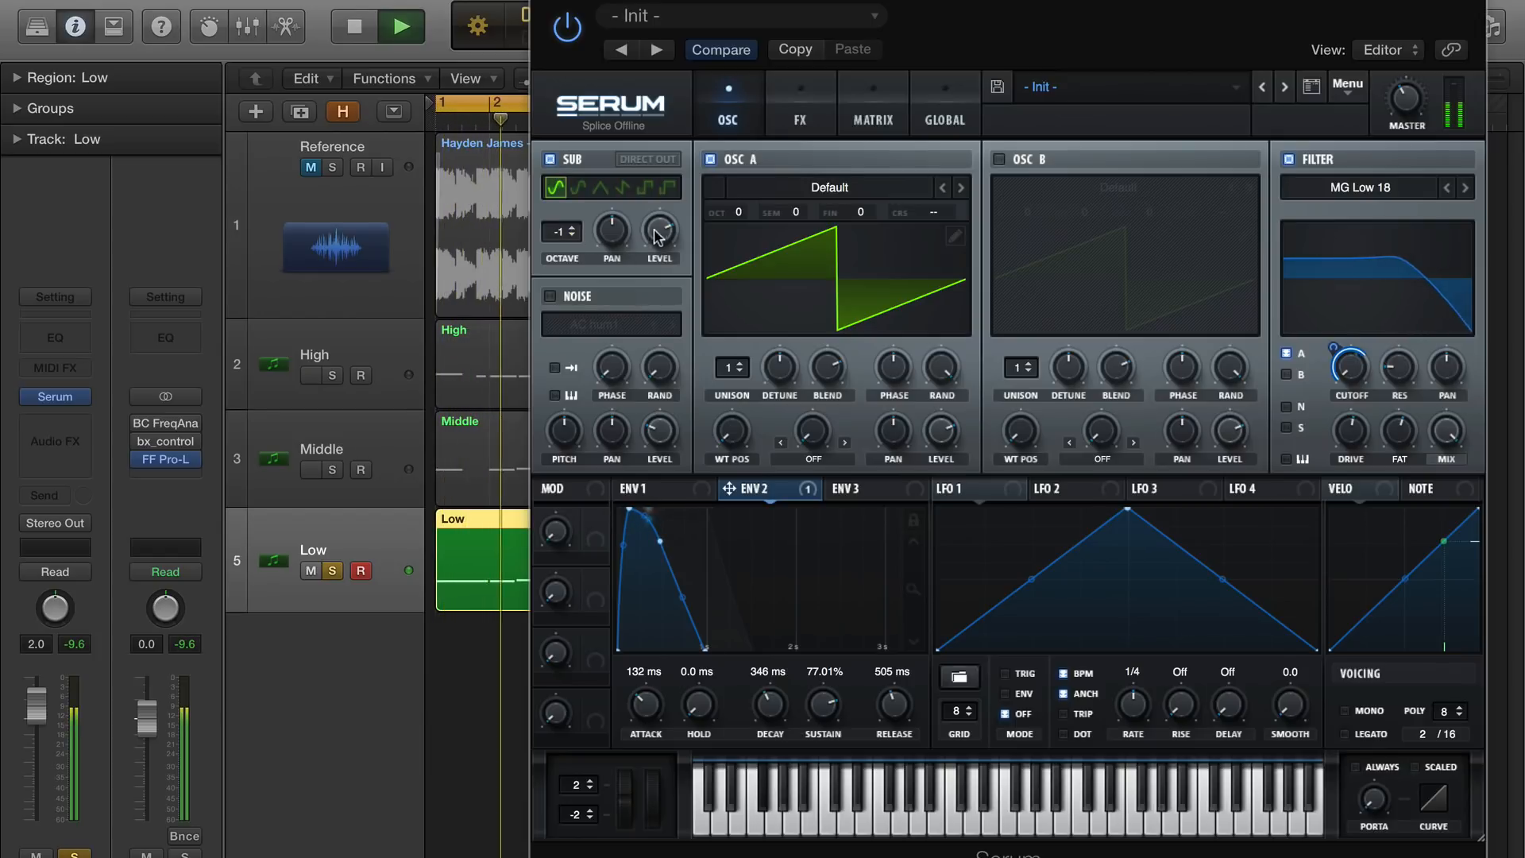
Route the sub oscillator through the filter and lower its level while listening
left_click(1291, 431)
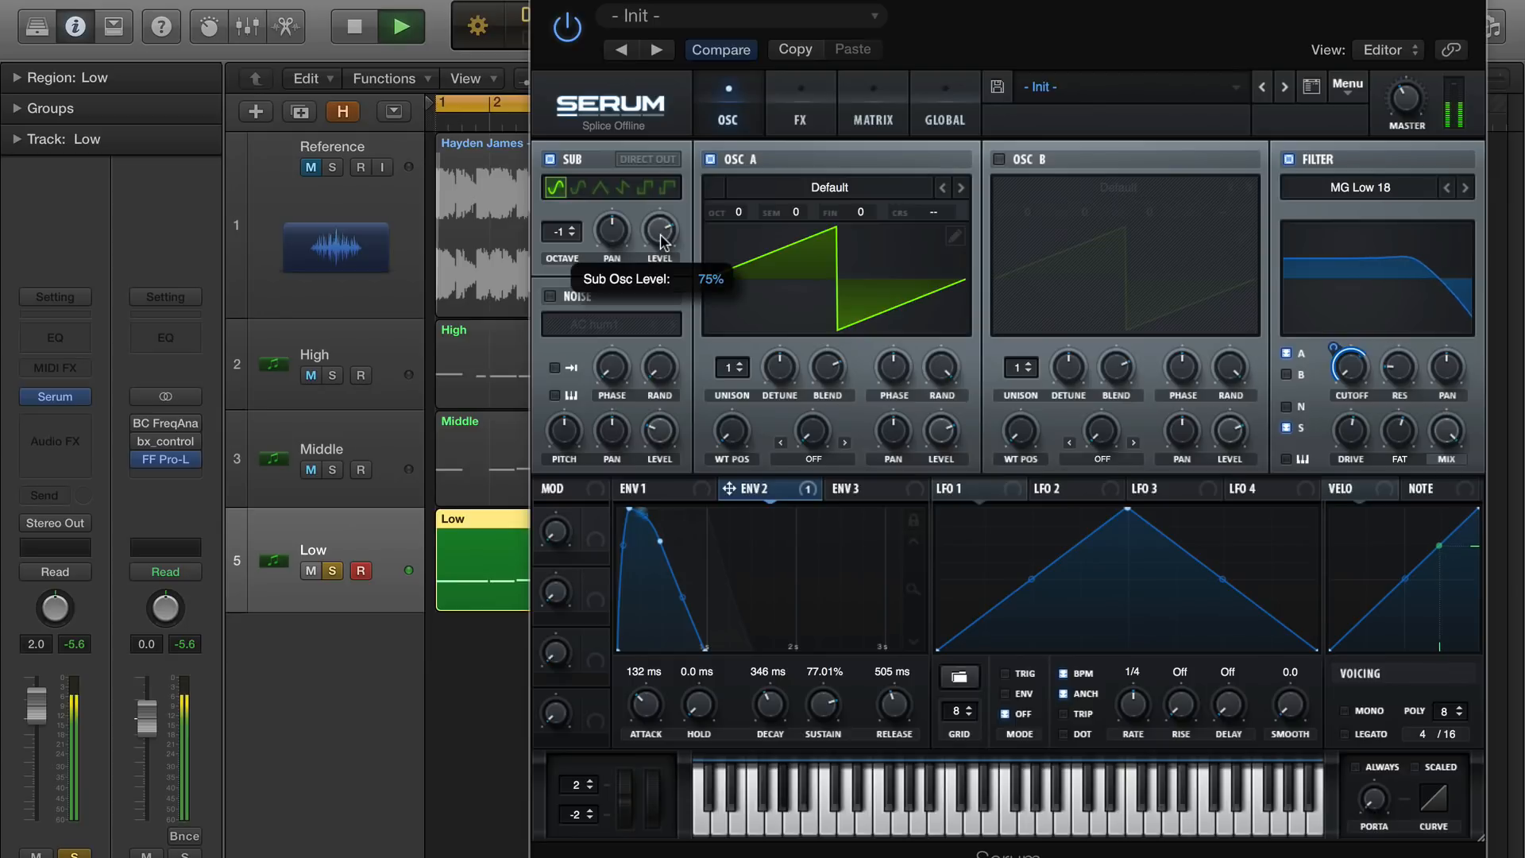
left_click_drag(665, 235, 688, 350)
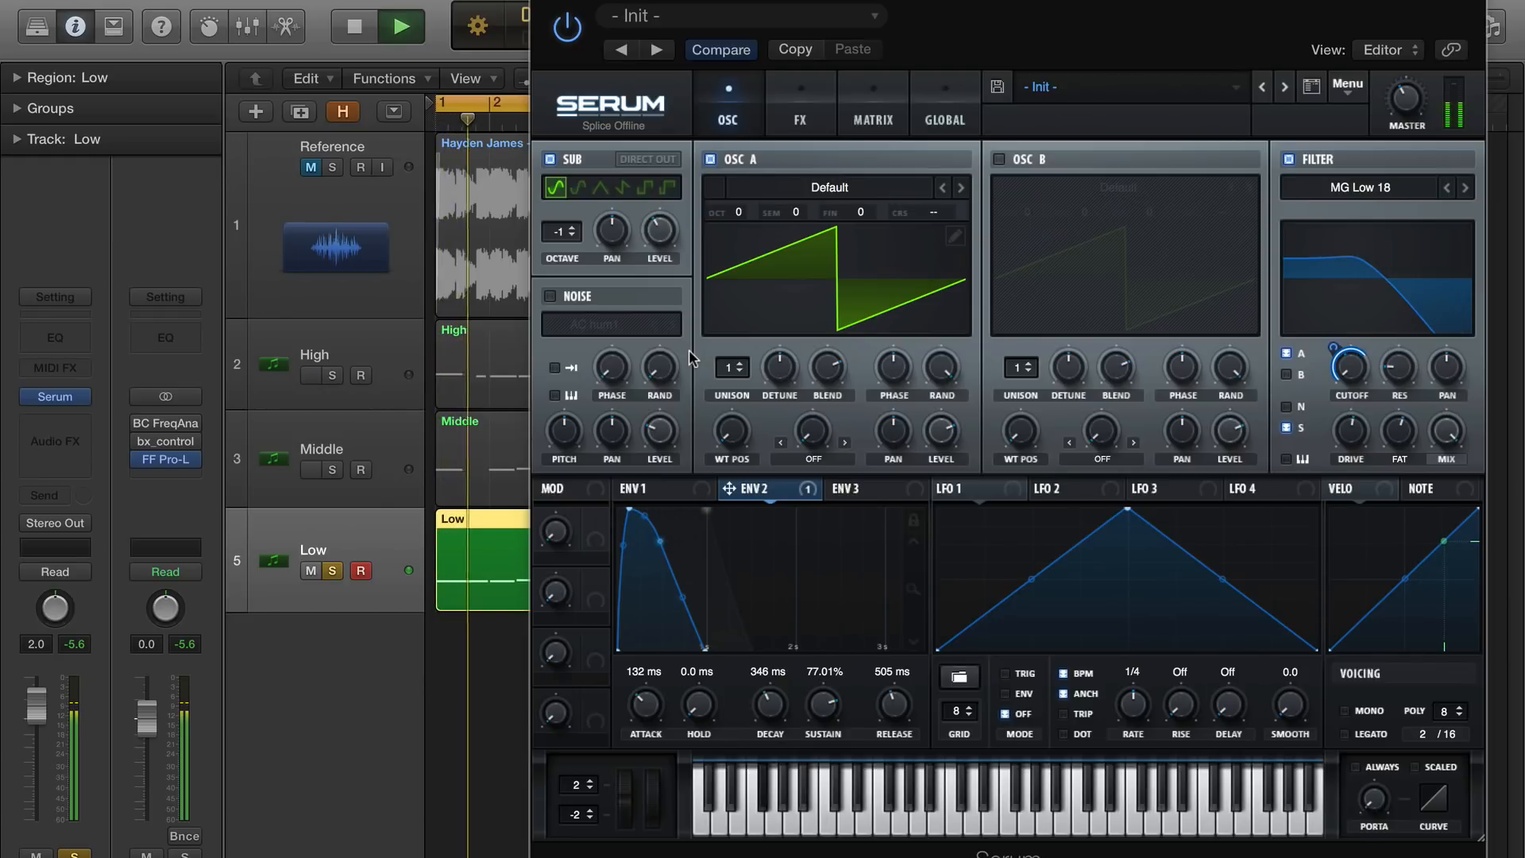
key("space")
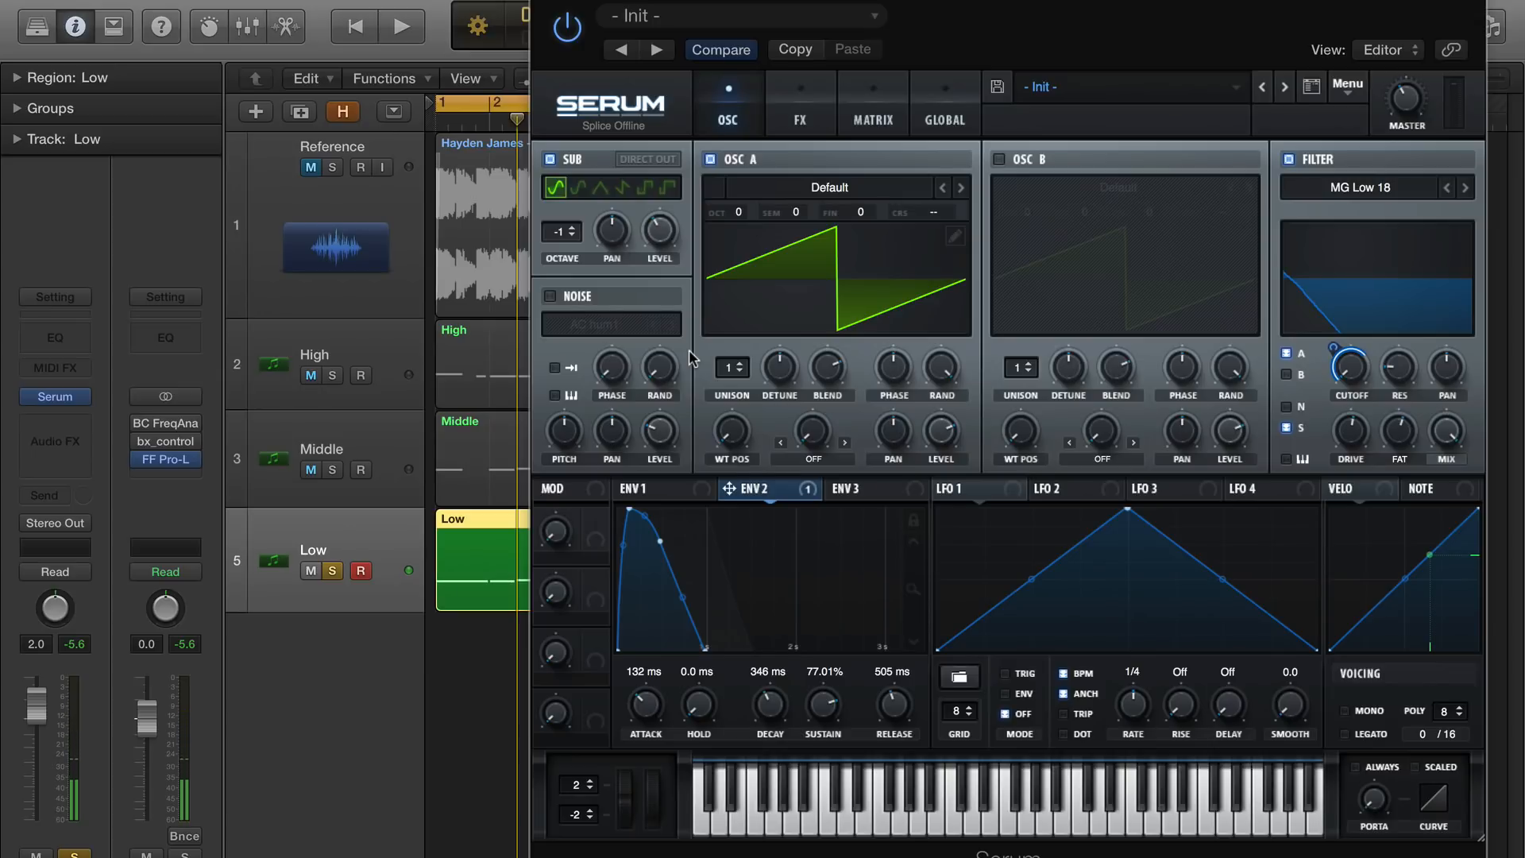
Set Envelope 2's attack to 164 ms while playing the Low part
key("space")
mouse_move(653, 712)
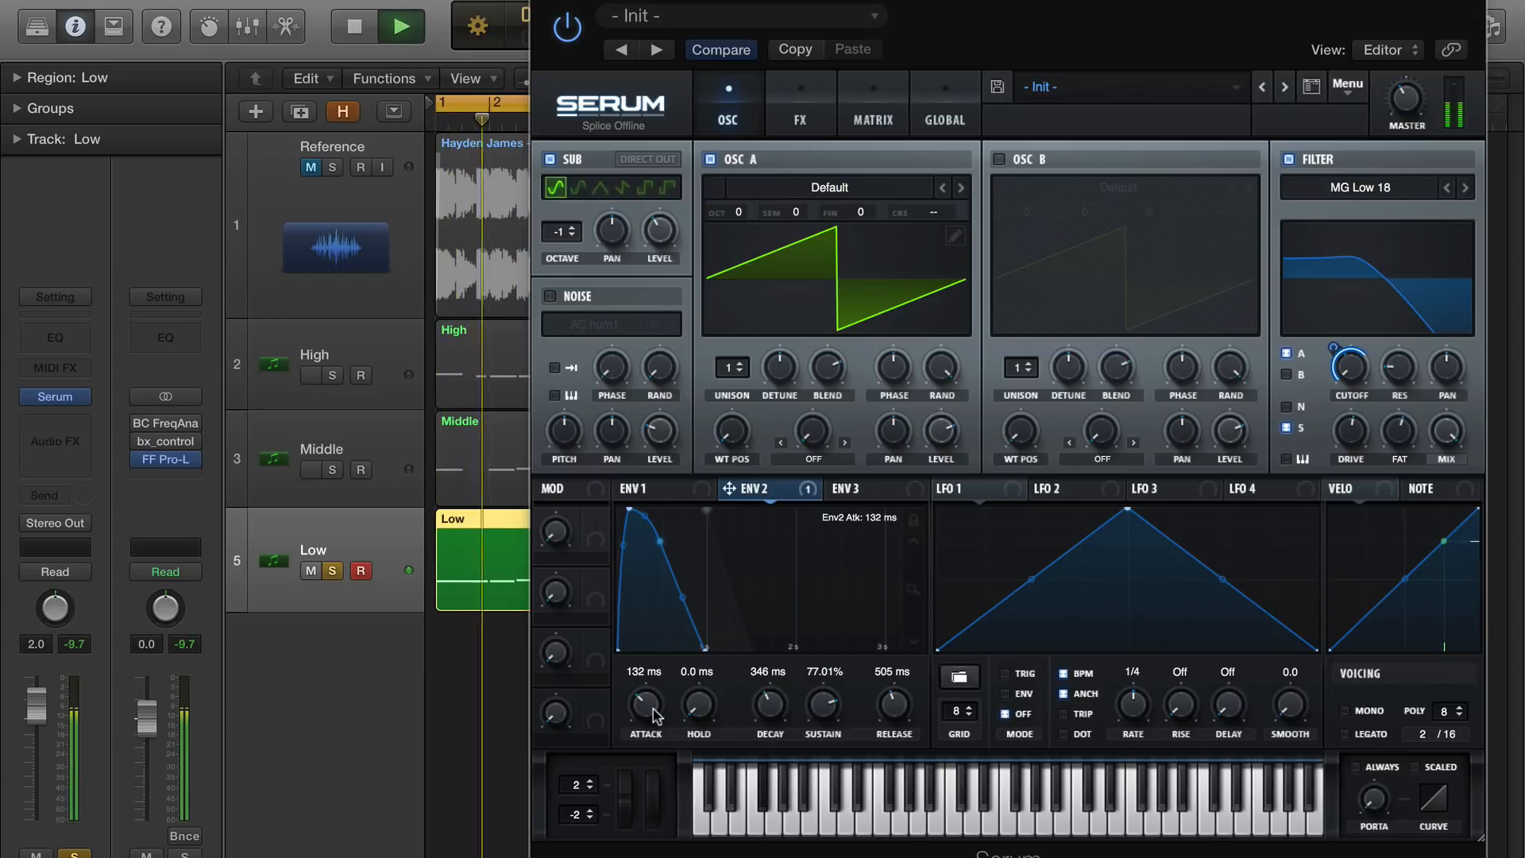
left_click_drag(652, 709, 653, 704)
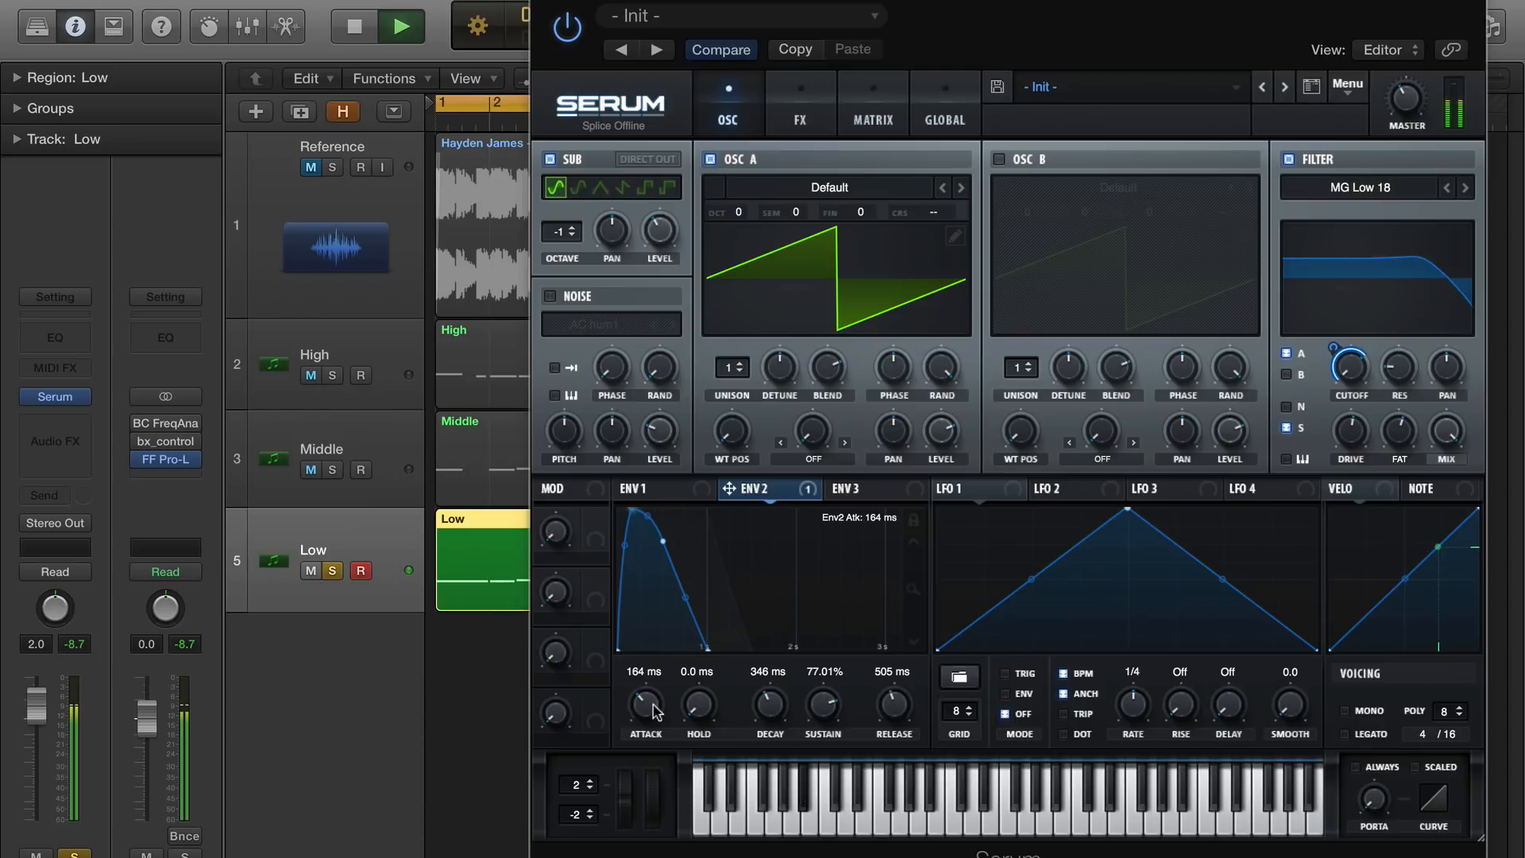
key("space")
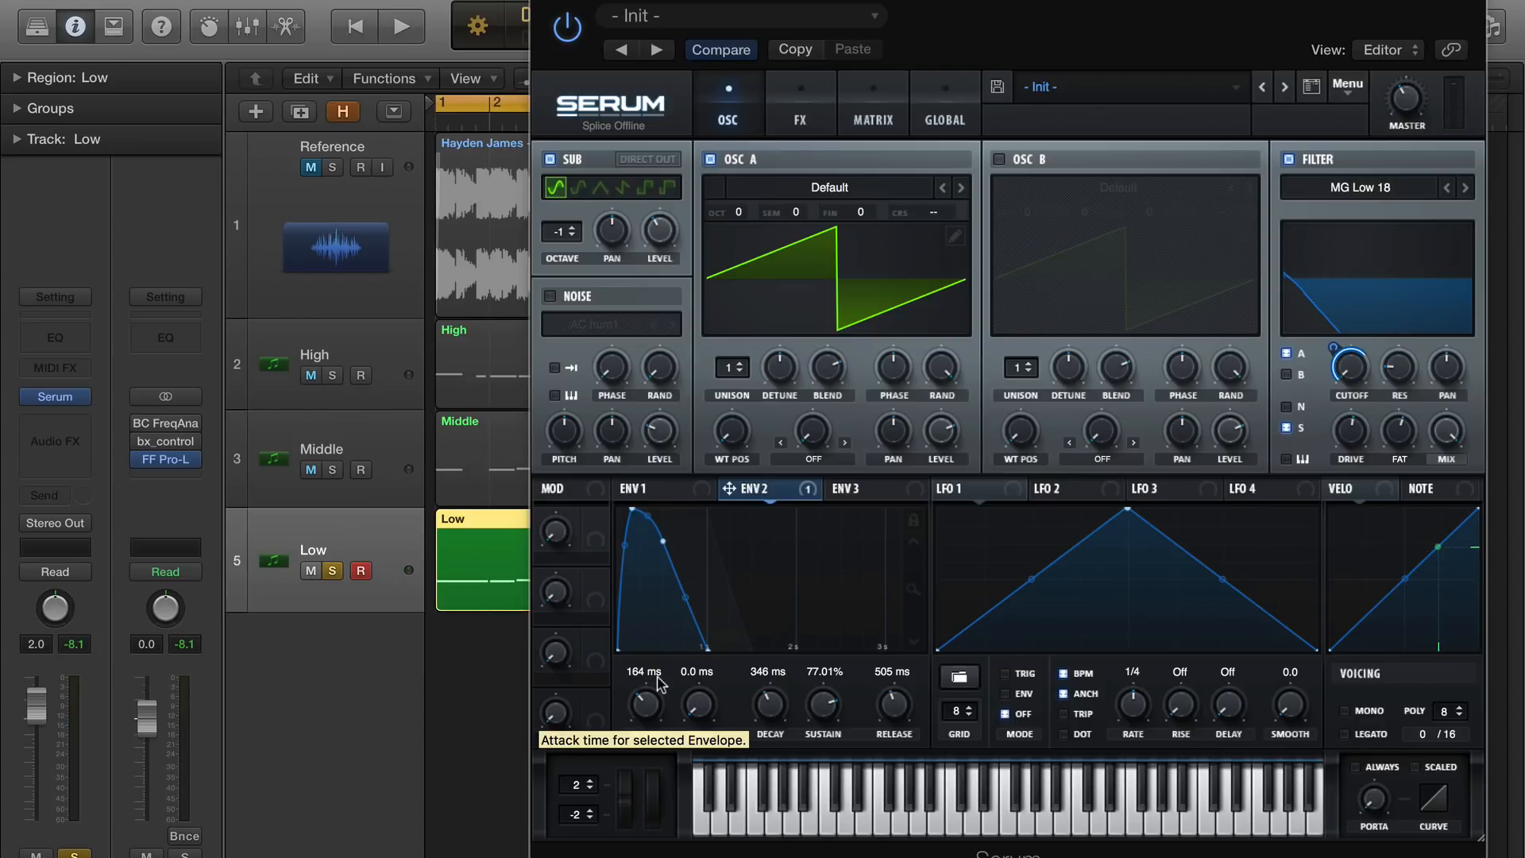
Lower Envelope 1's sustain to -8.8 dB during playback
key("space")
left_click(645, 488)
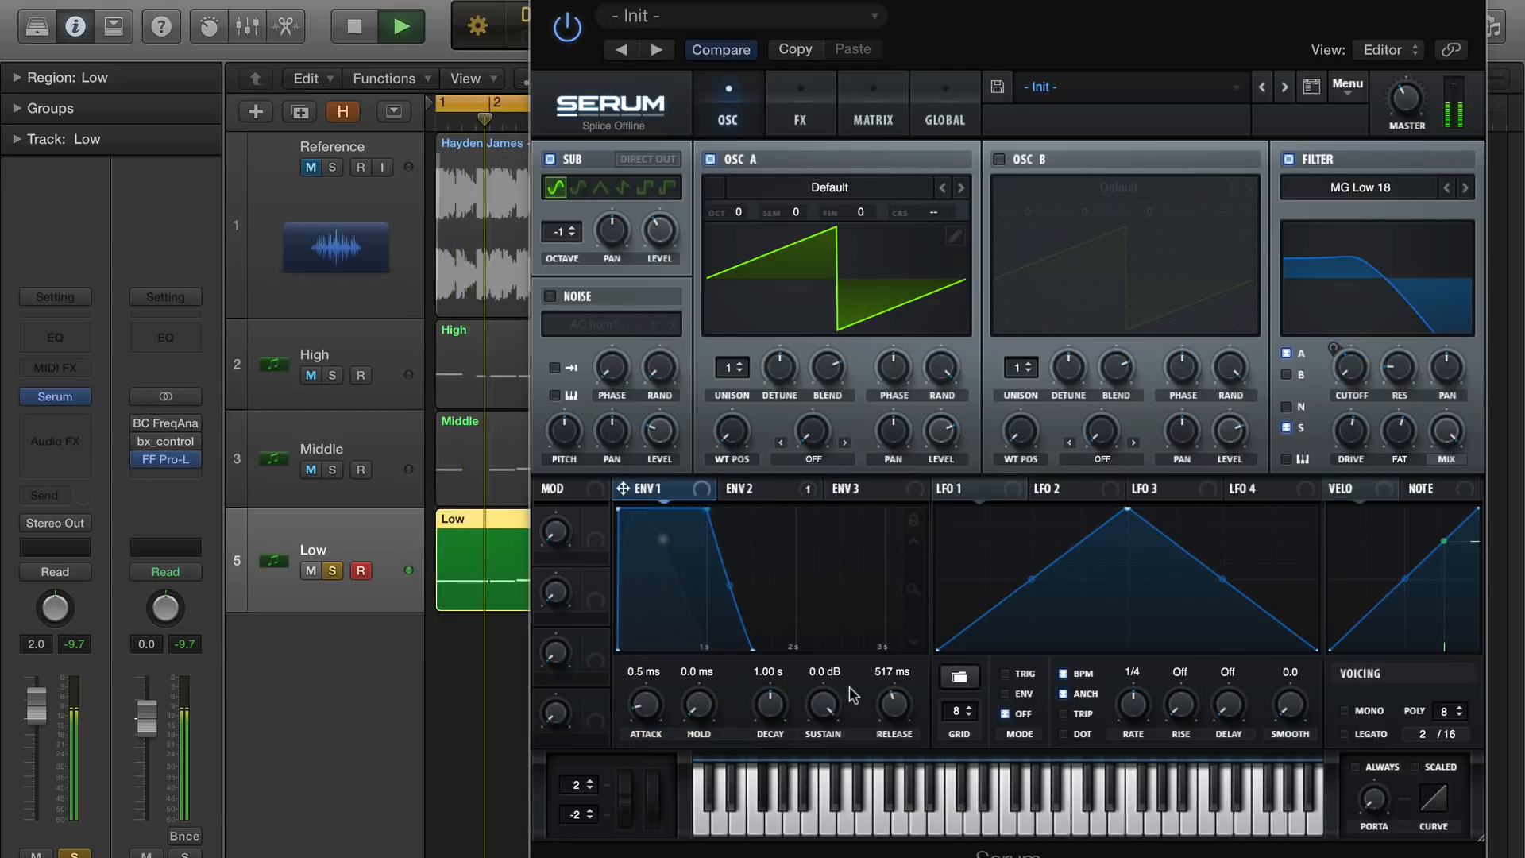
left_click_drag(823, 703, 830, 723)
left_click_drag(833, 741, 855, 829)
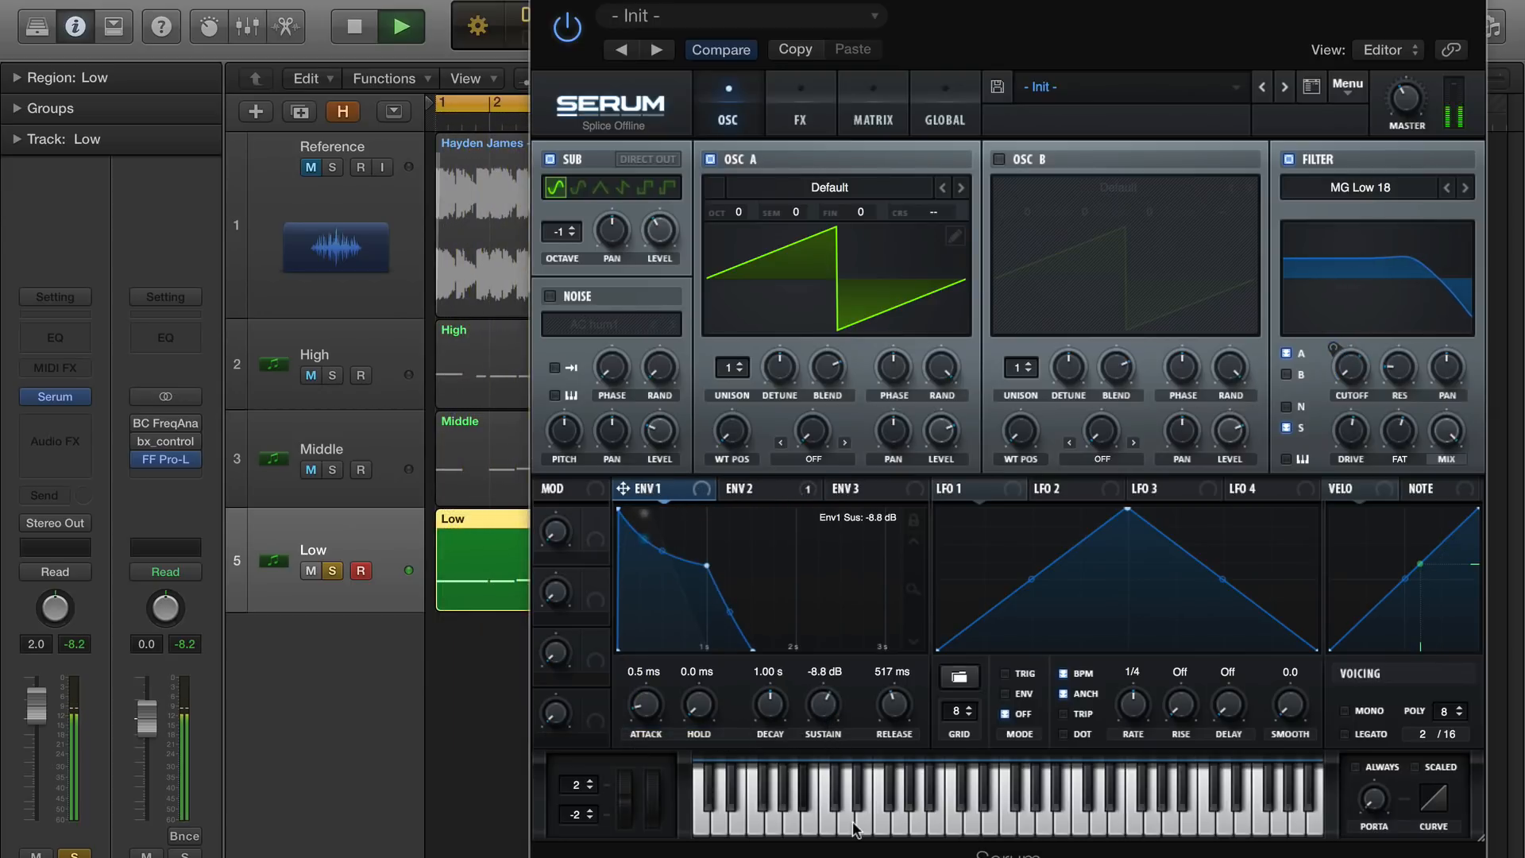
key("space")
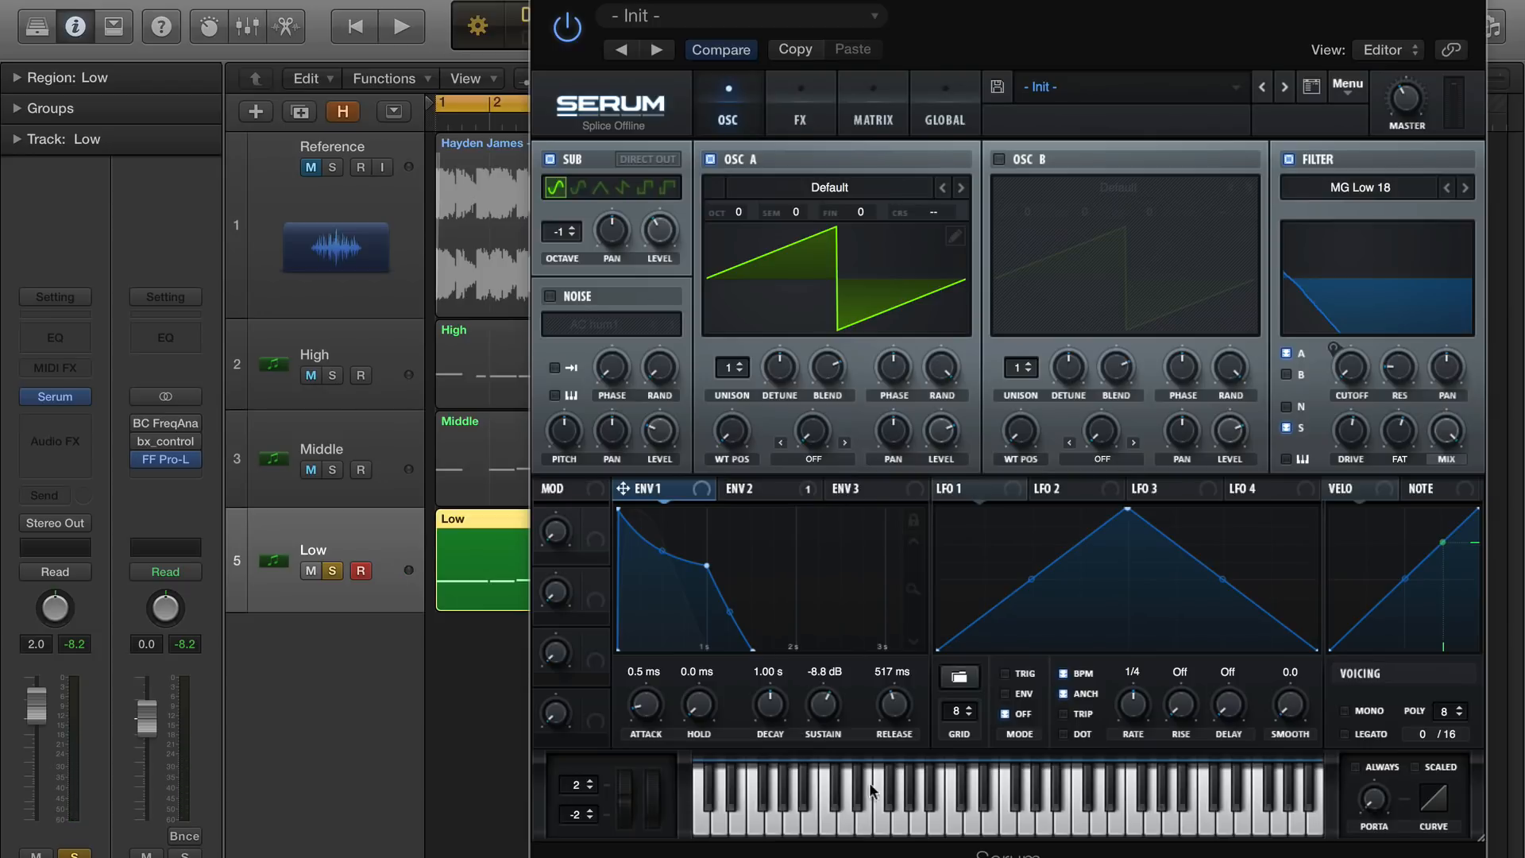
Pan oscillator A to 9L and set its unison to 4 voices
mouse_move(894, 441)
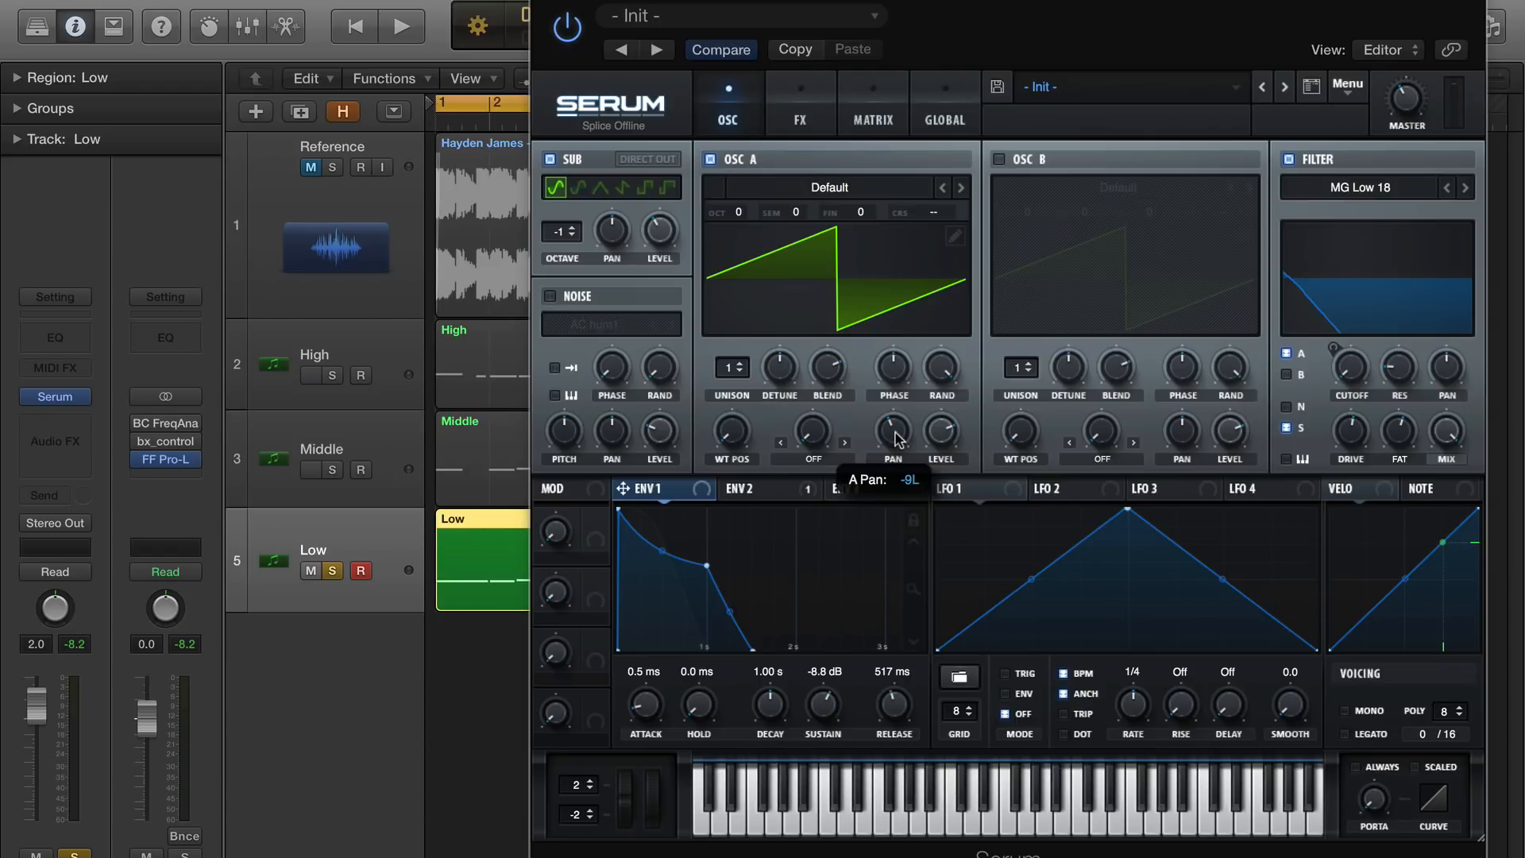
key("space")
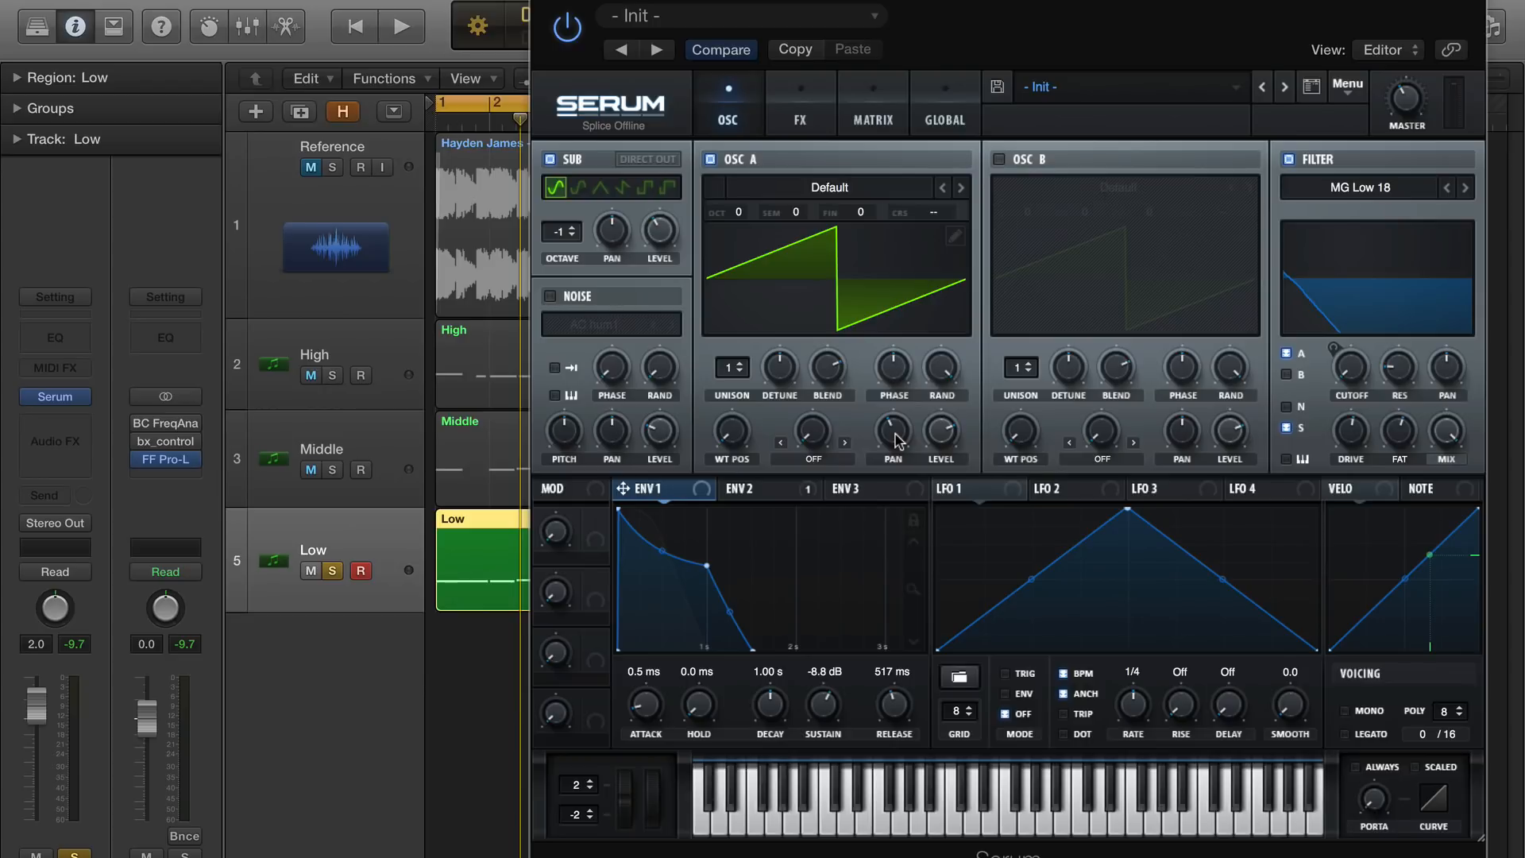
left_click(740, 364)
left_click(741, 364)
left_click(740, 363)
Set oscillator A's unison detune to 0.21 and its unison blend to 15 while listening
key("space")
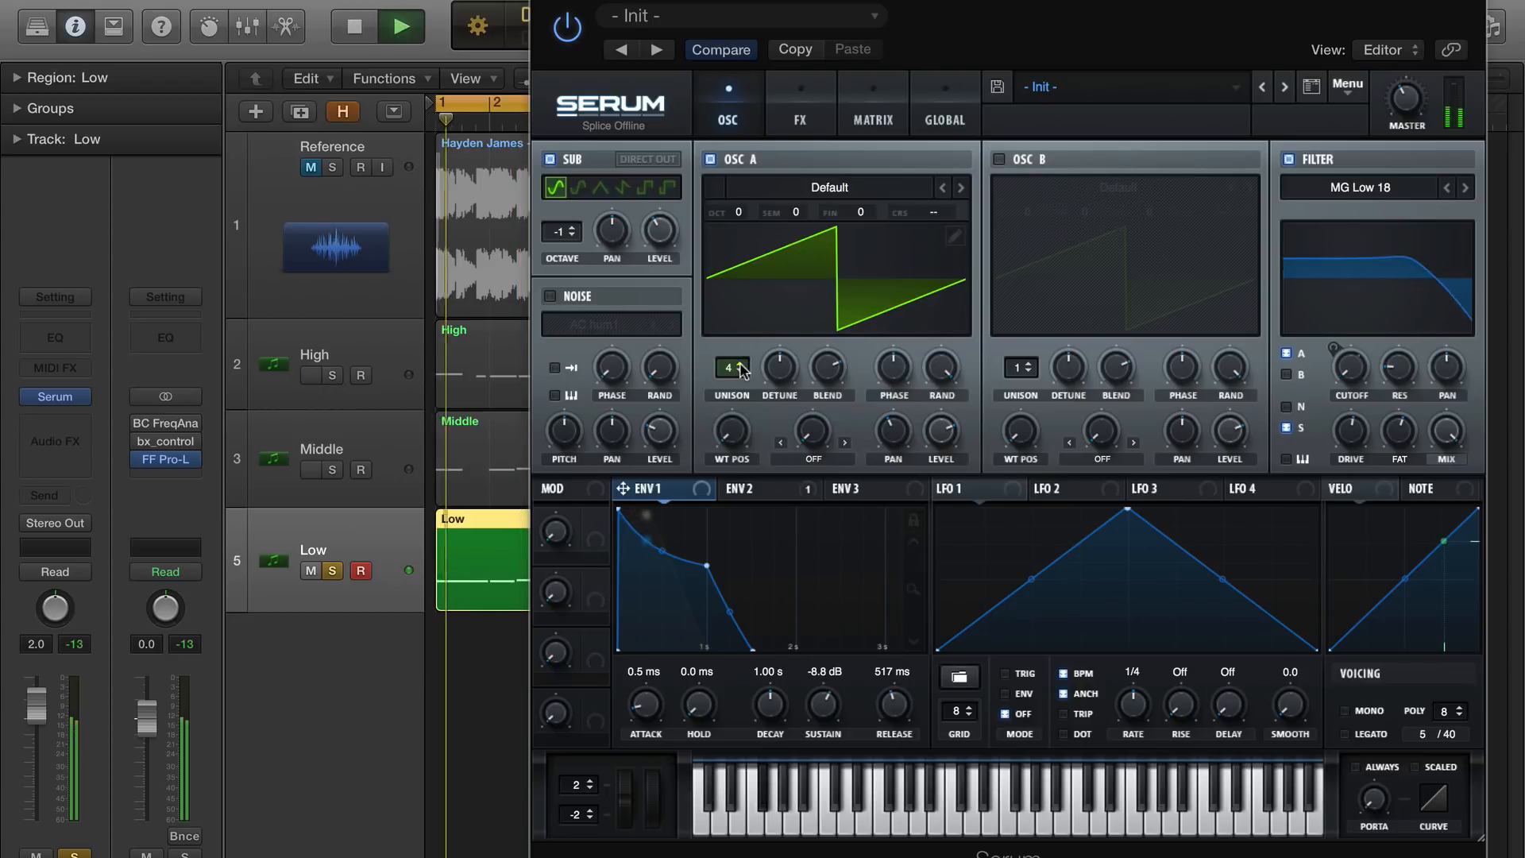
left_click_drag(780, 365, 792, 369)
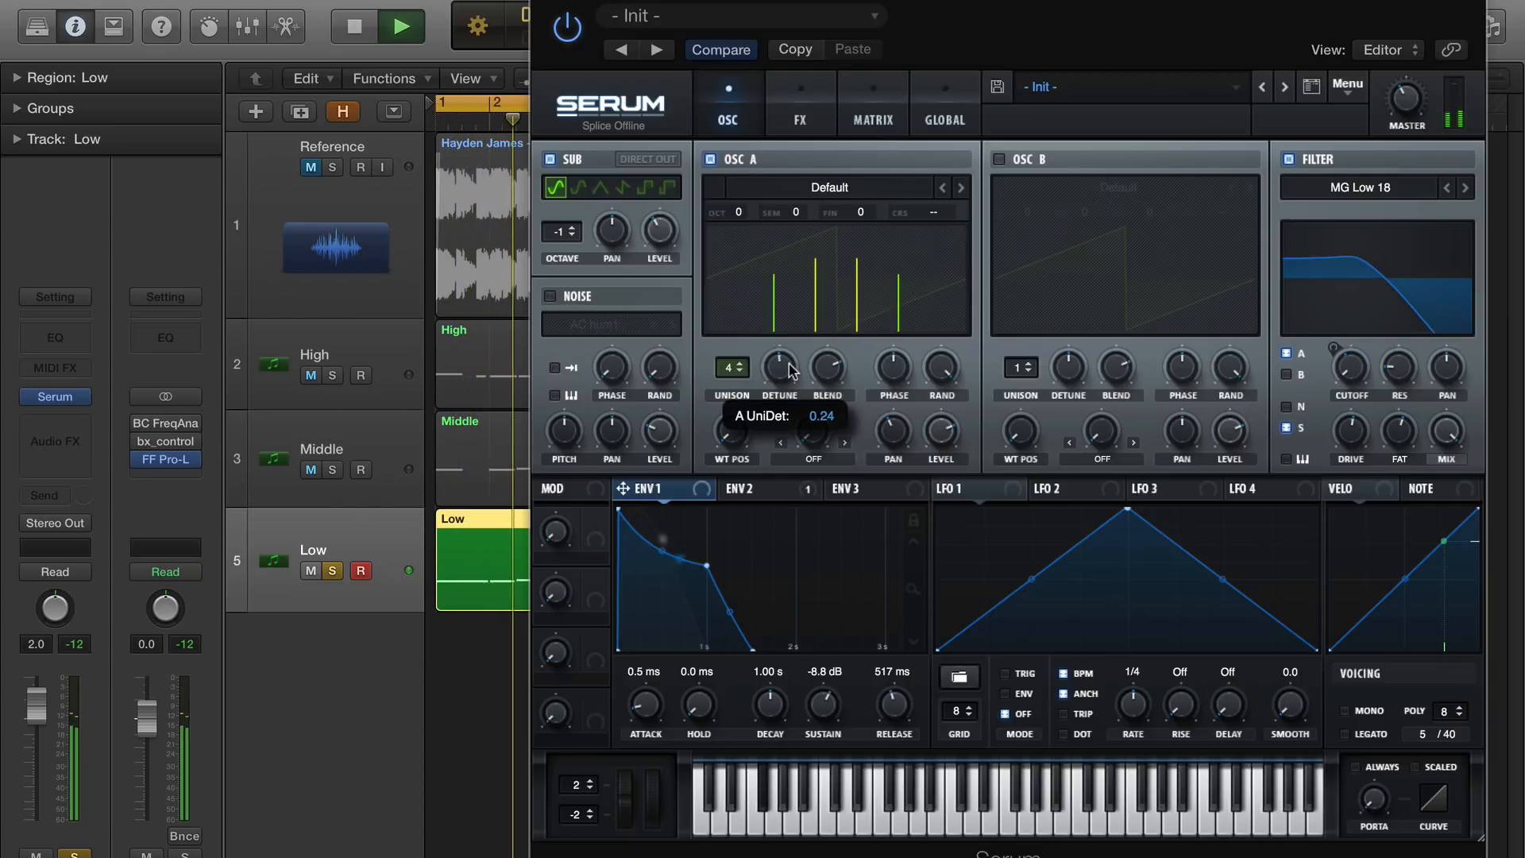
scroll(791, 369, "down", 1)
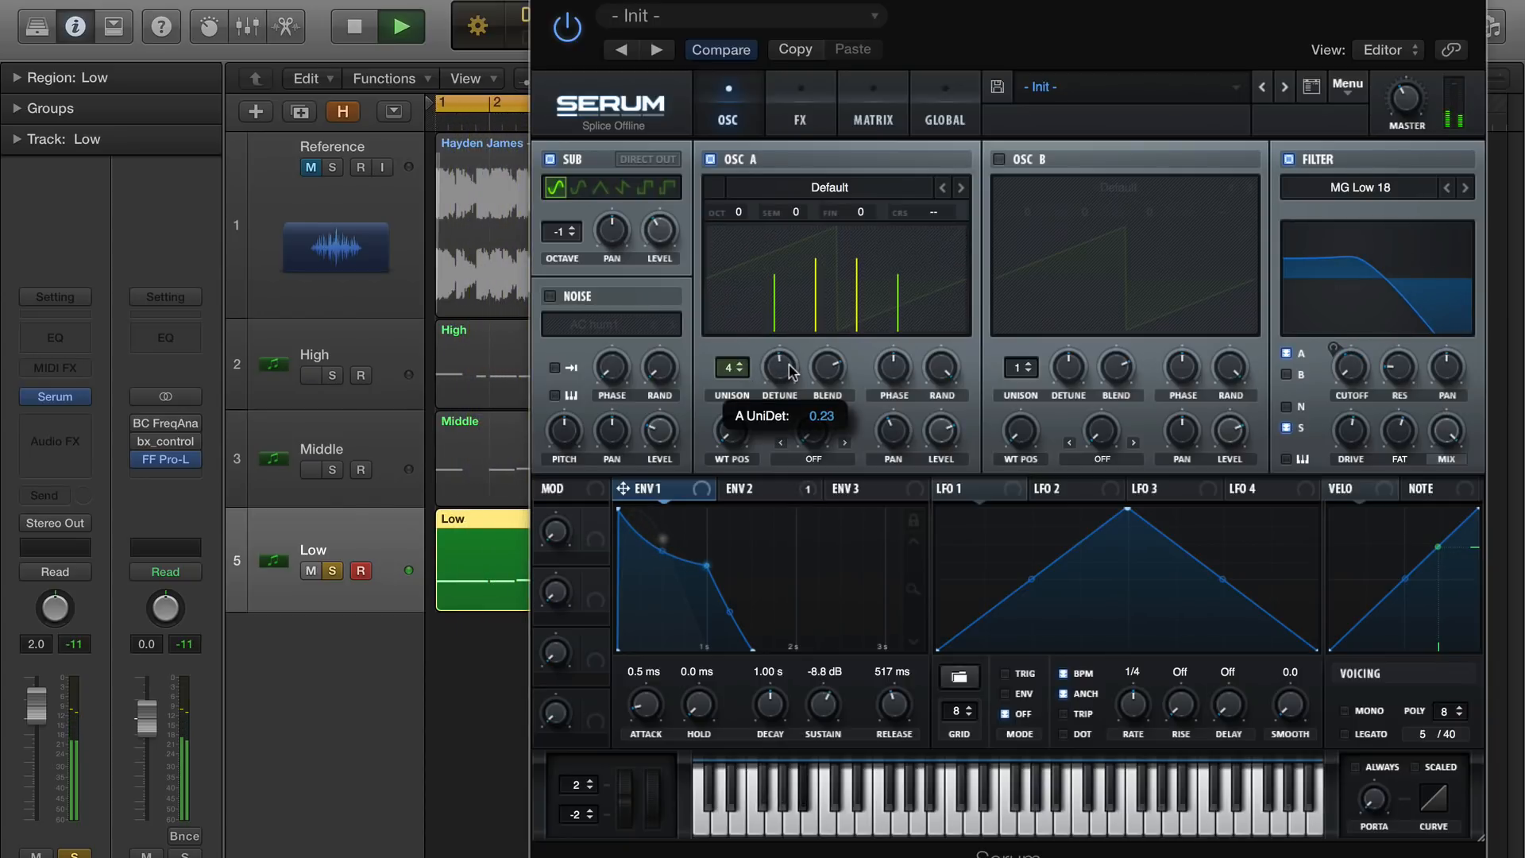
scroll(792, 370, "down", 2)
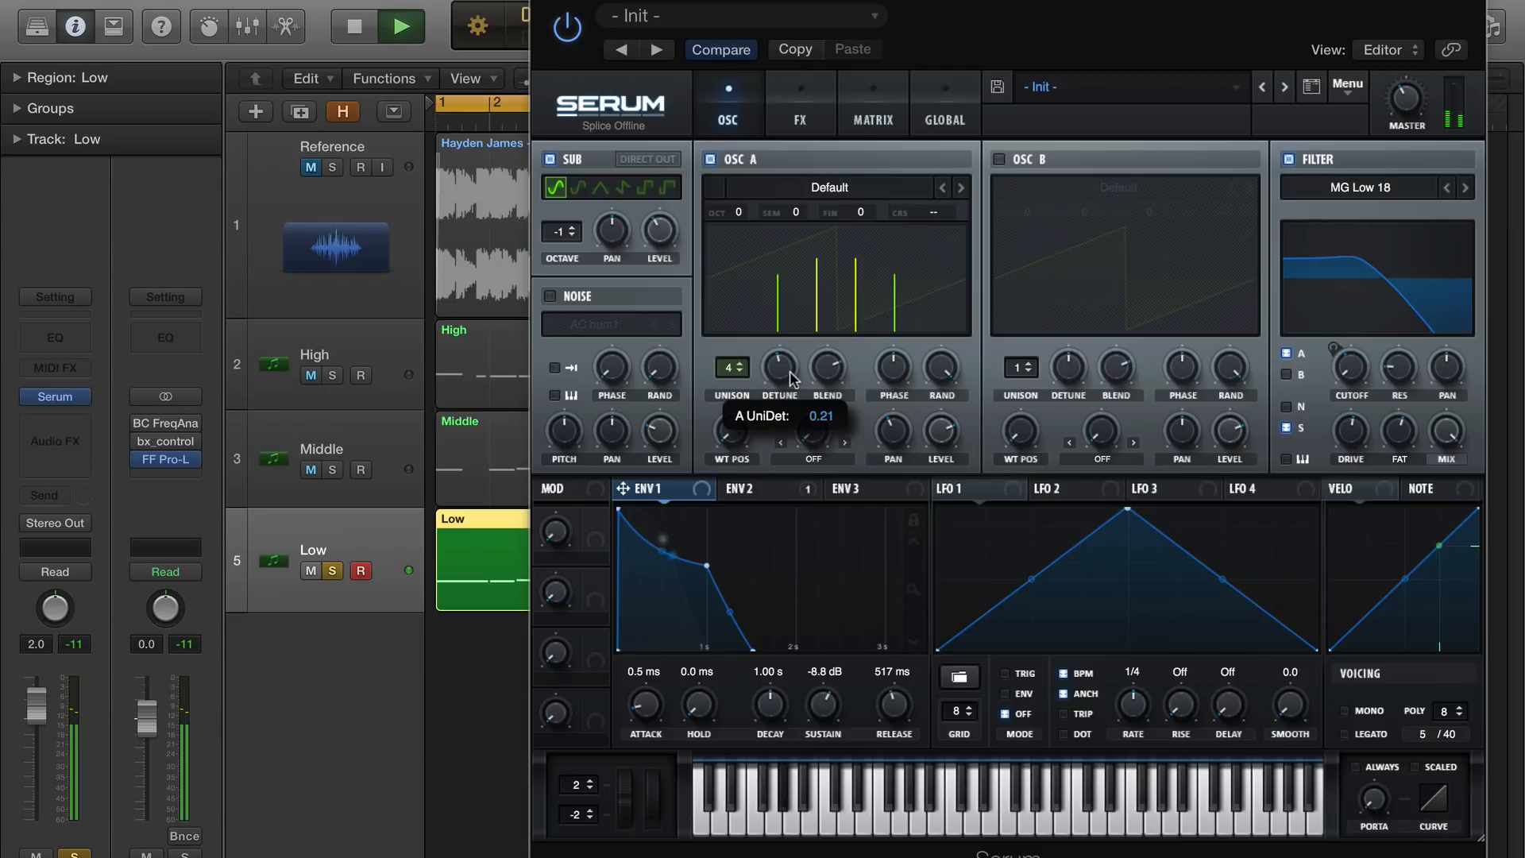
scroll(834, 374, "down", 3)
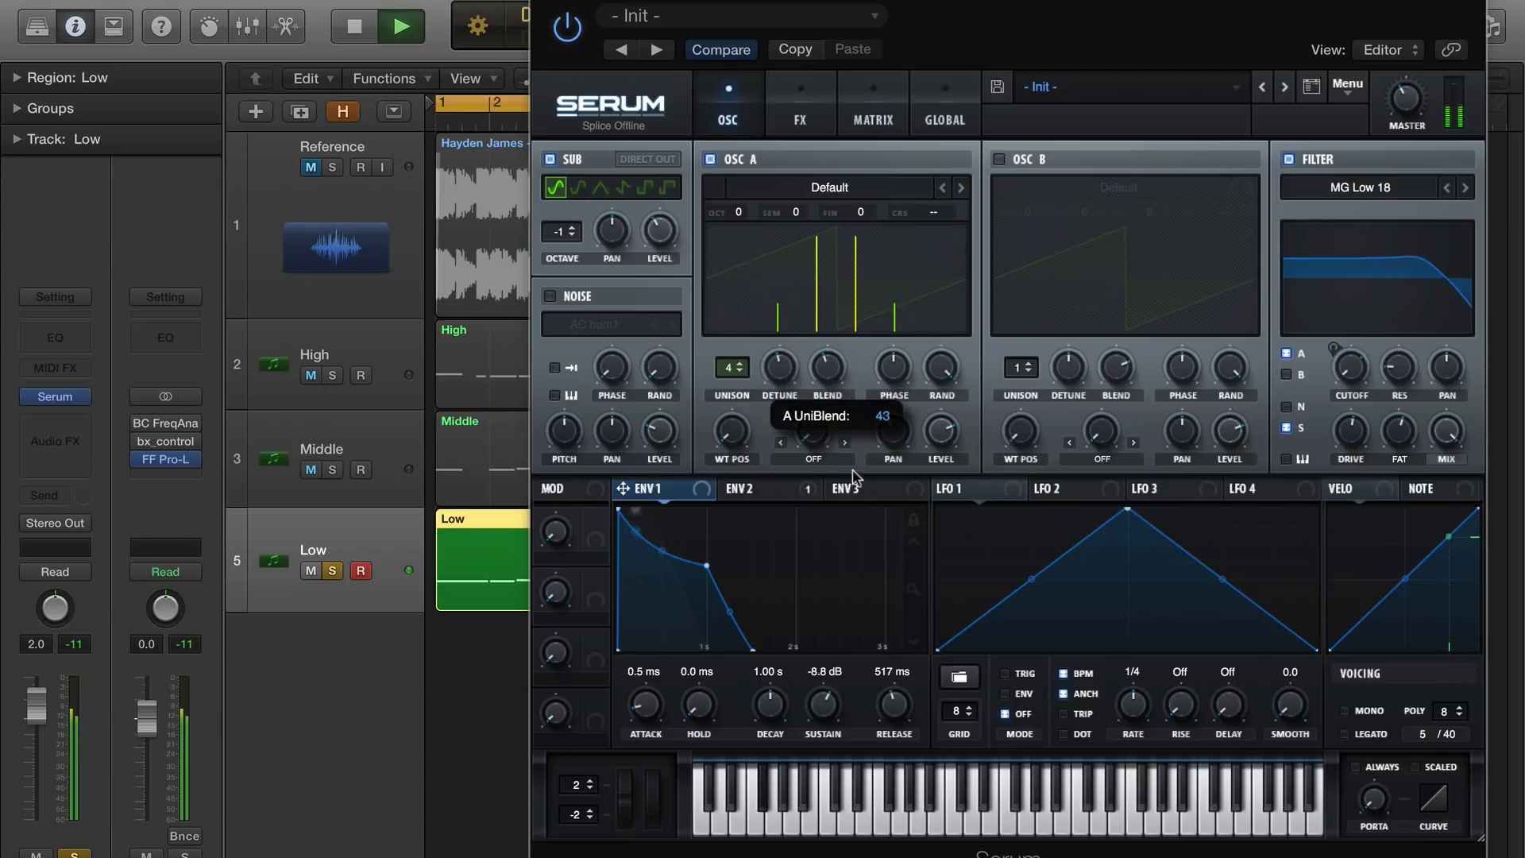
left_click_drag(854, 477, 873, 559)
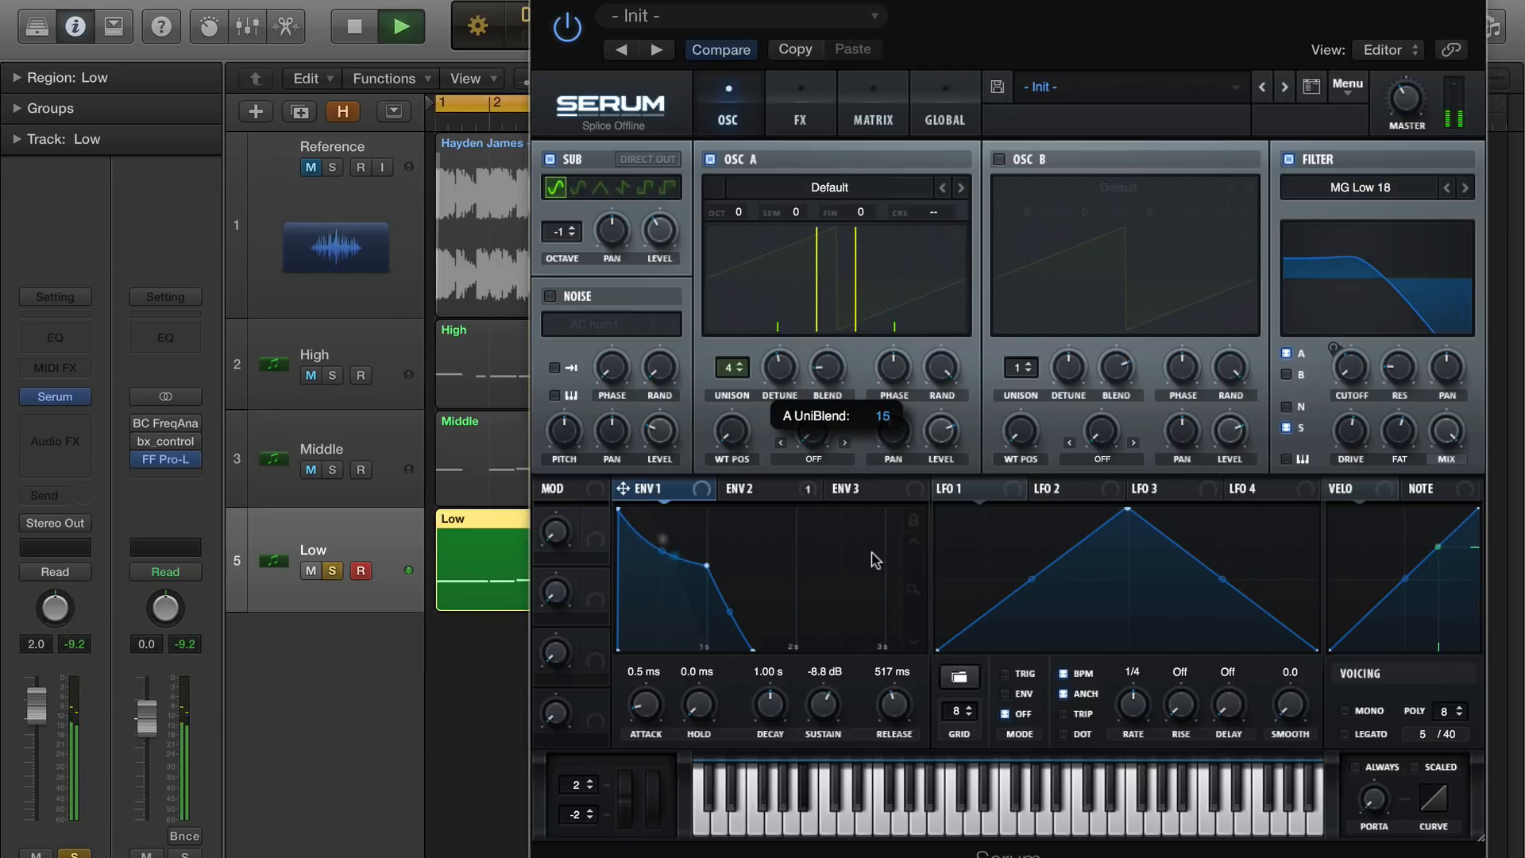
key("space")
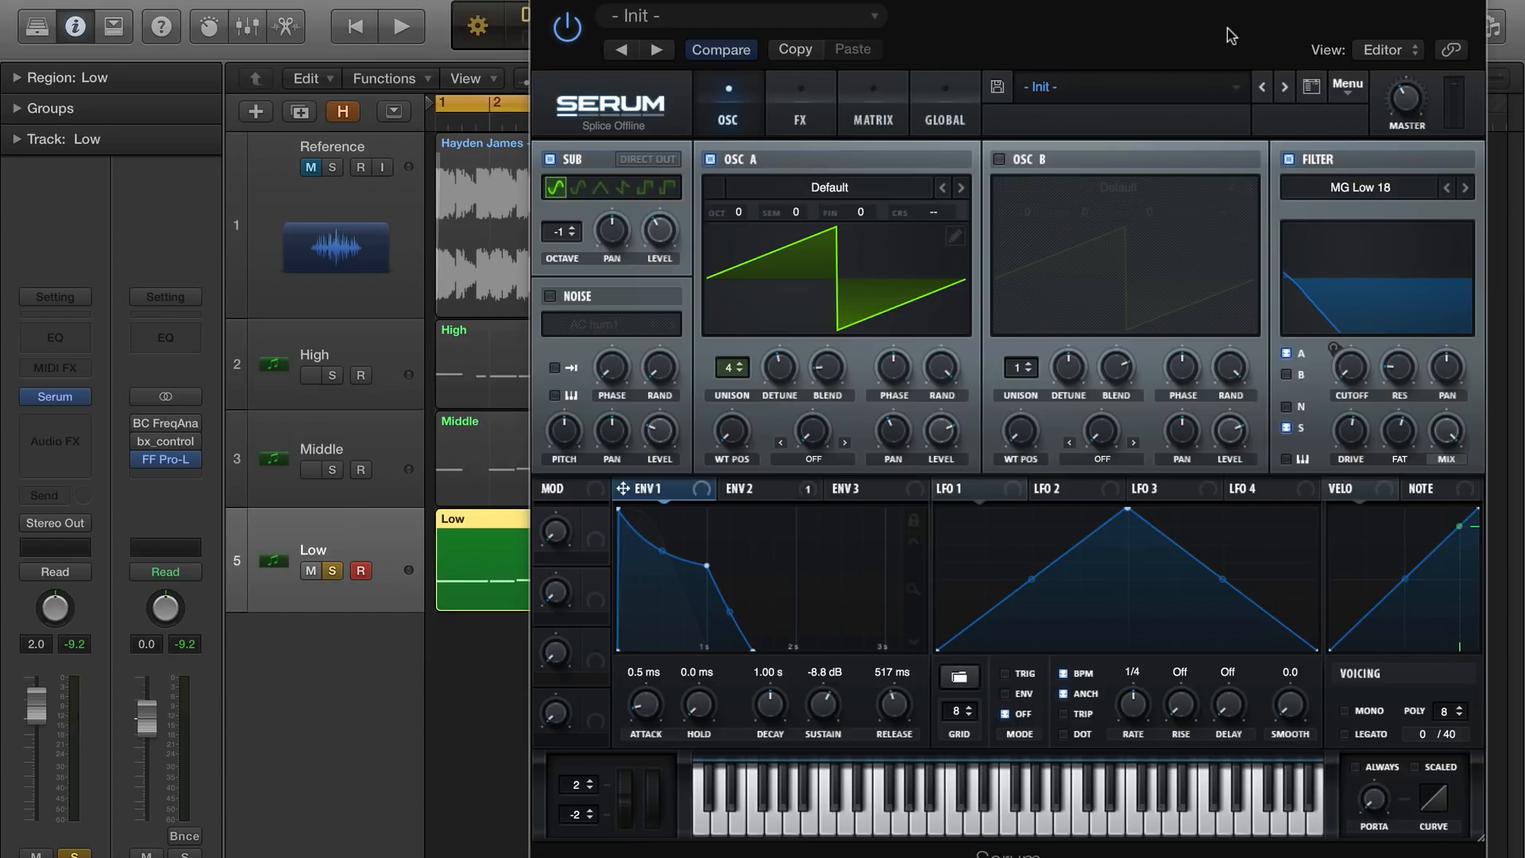
Audition successive wavetables for oscillator A during playback and settle on DS Saw and Tri
key("space")
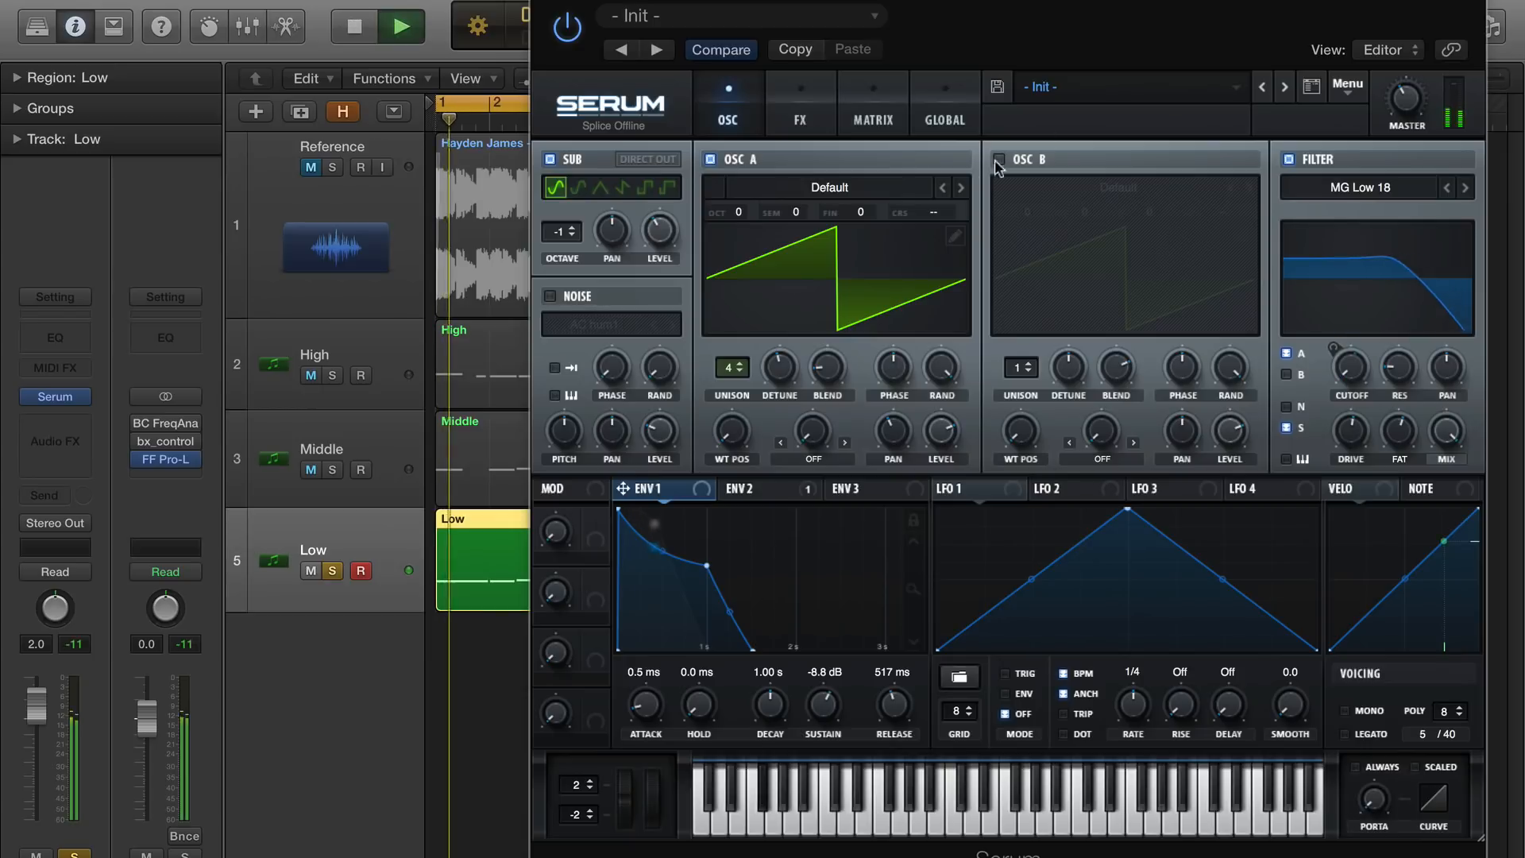
left_click(961, 188)
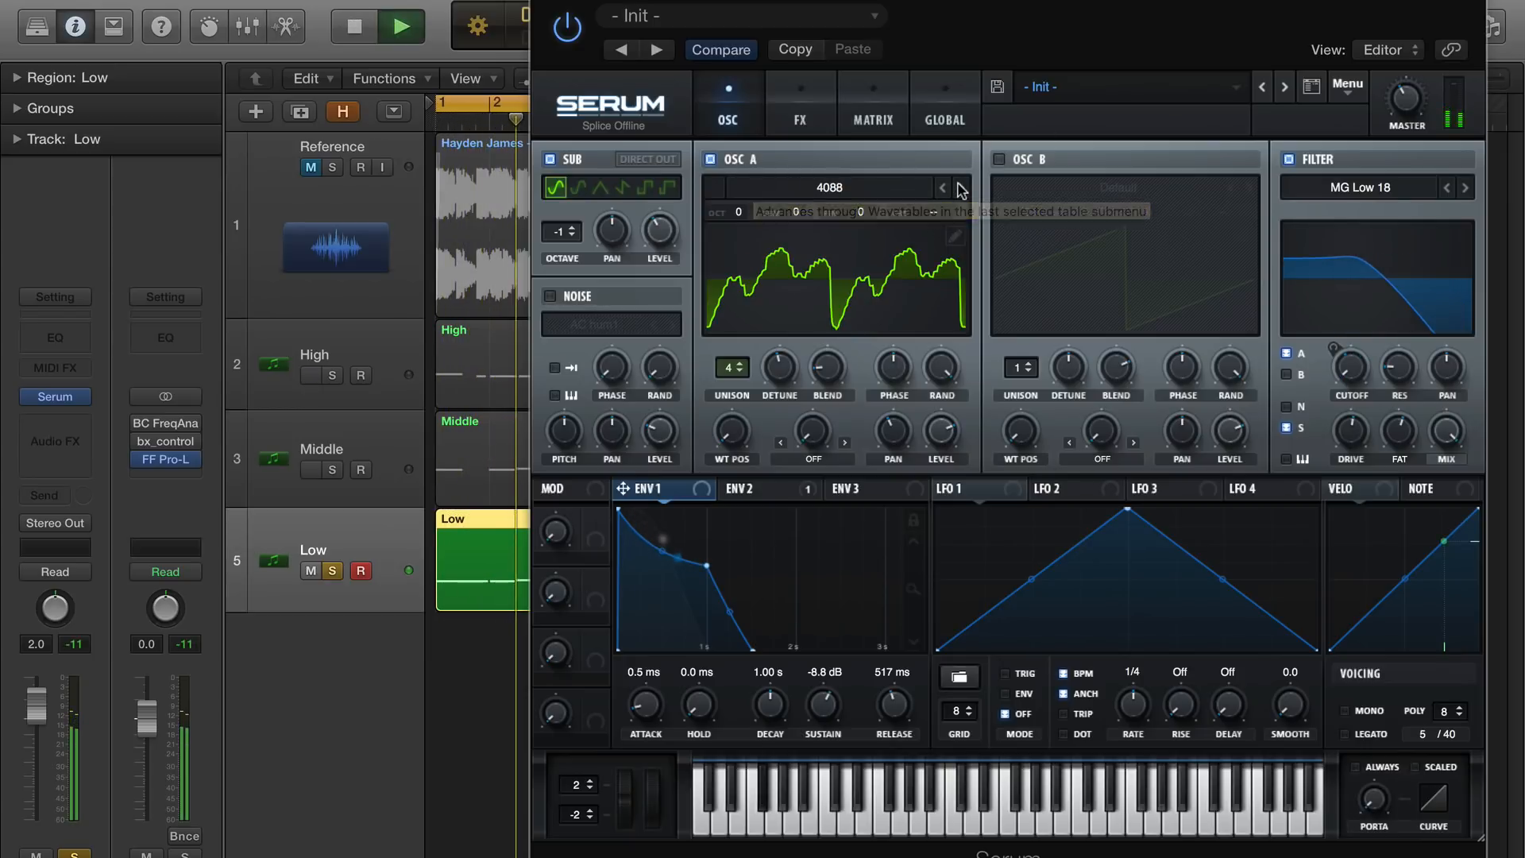
left_click(961, 189)
left_click(961, 188)
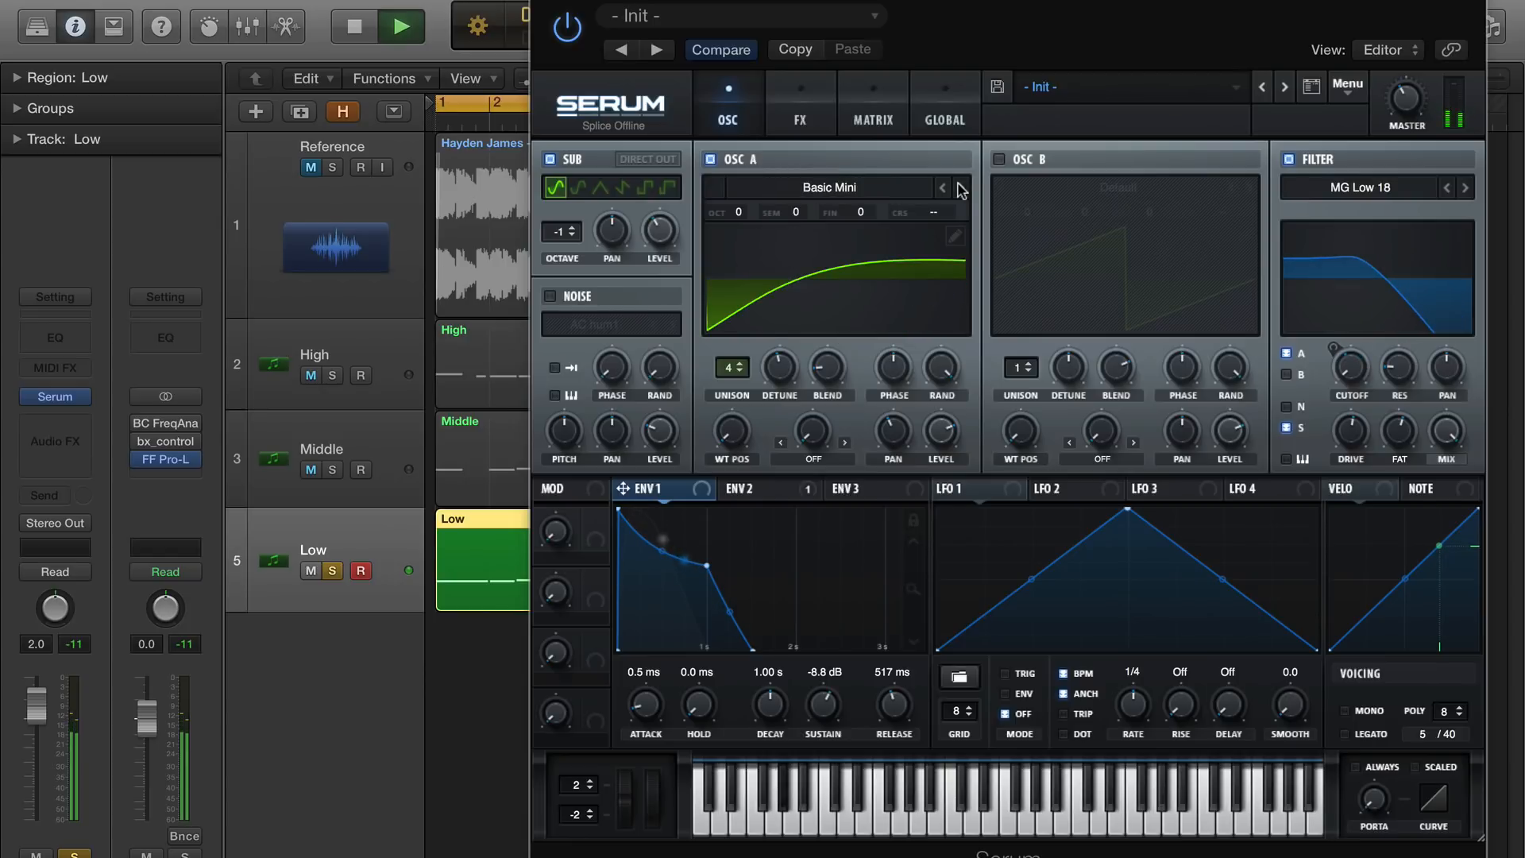
left_click(961, 189)
left_click(961, 188)
left_click(961, 188)
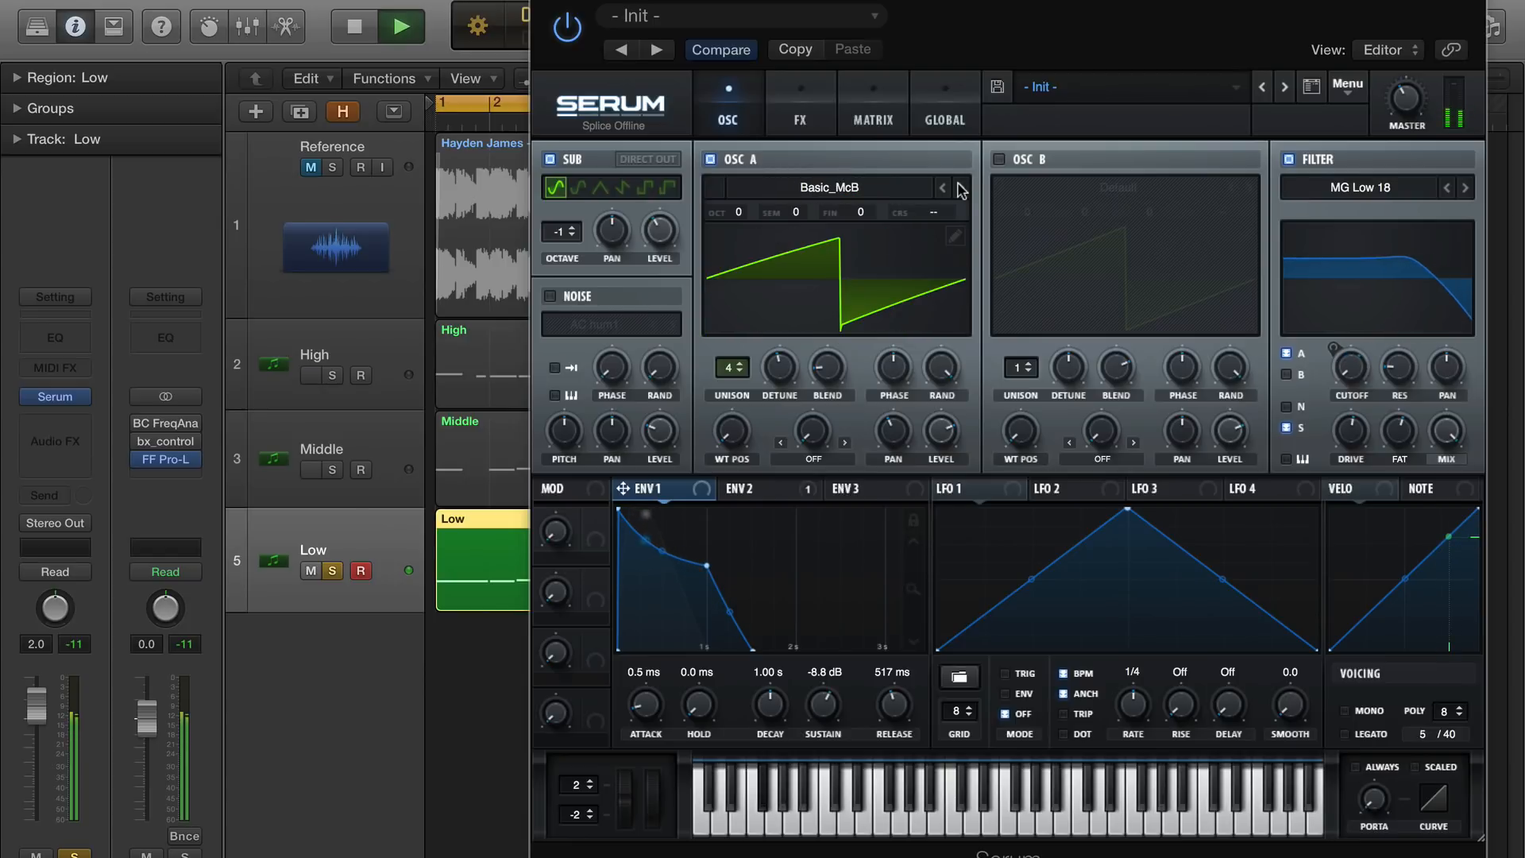
left_click(961, 188)
left_click(960, 188)
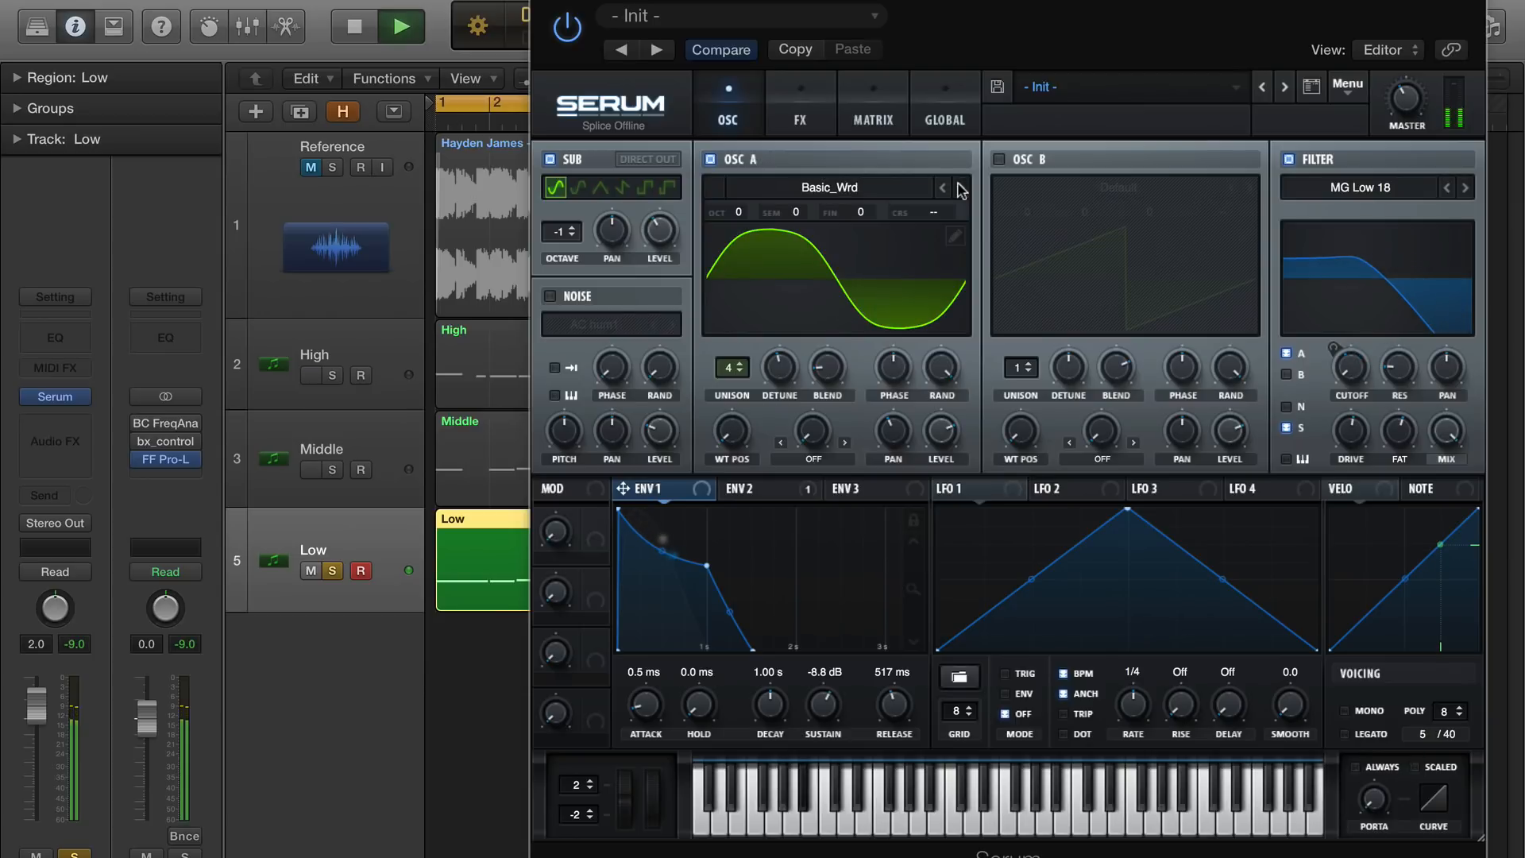
left_click(961, 188)
left_click(961, 189)
left_click(961, 189)
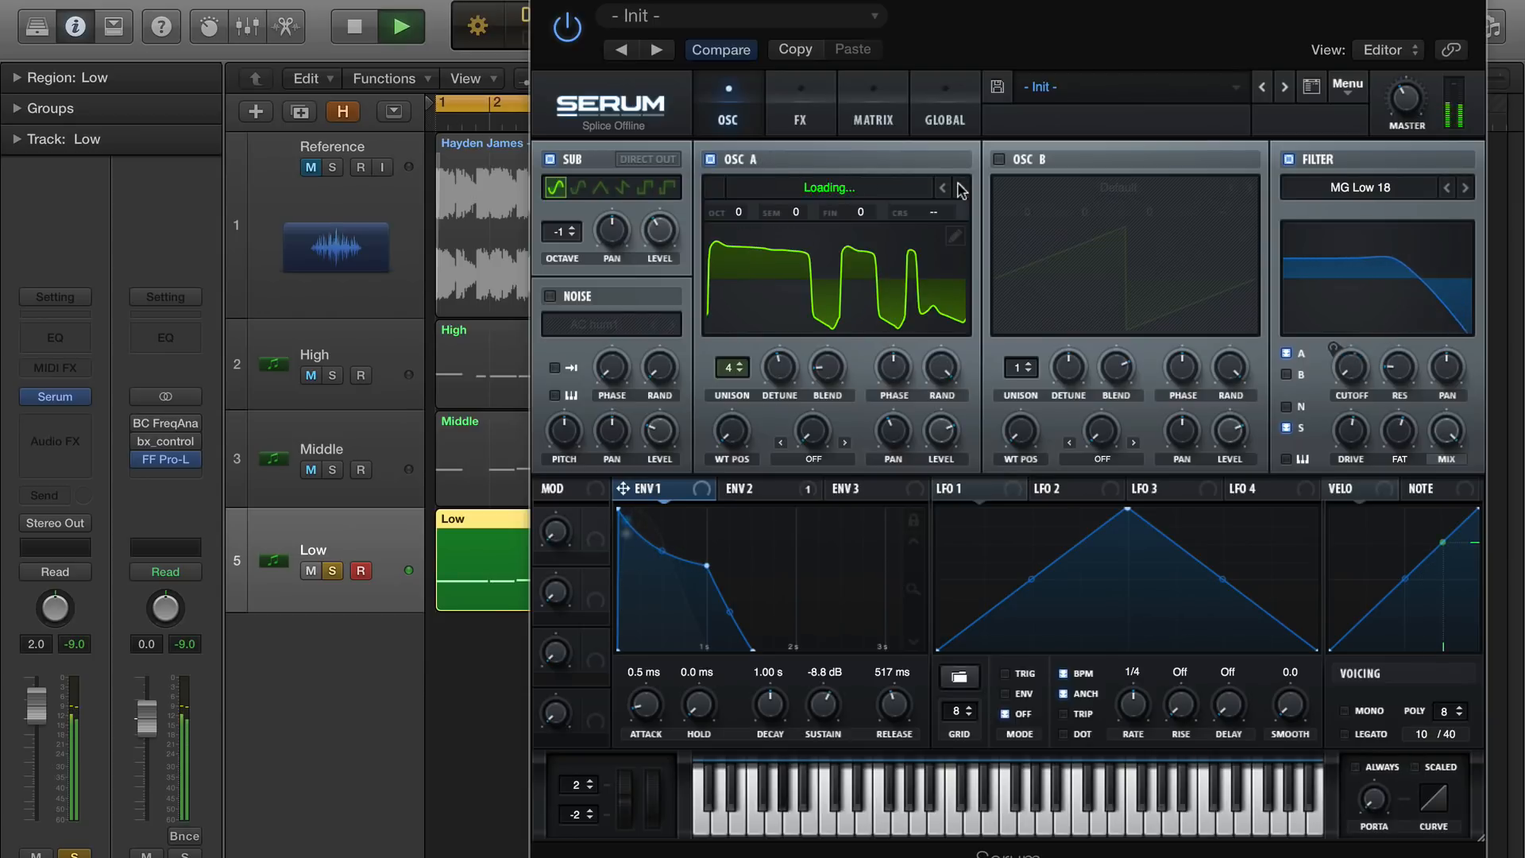
left_click(961, 188)
left_click(961, 188)
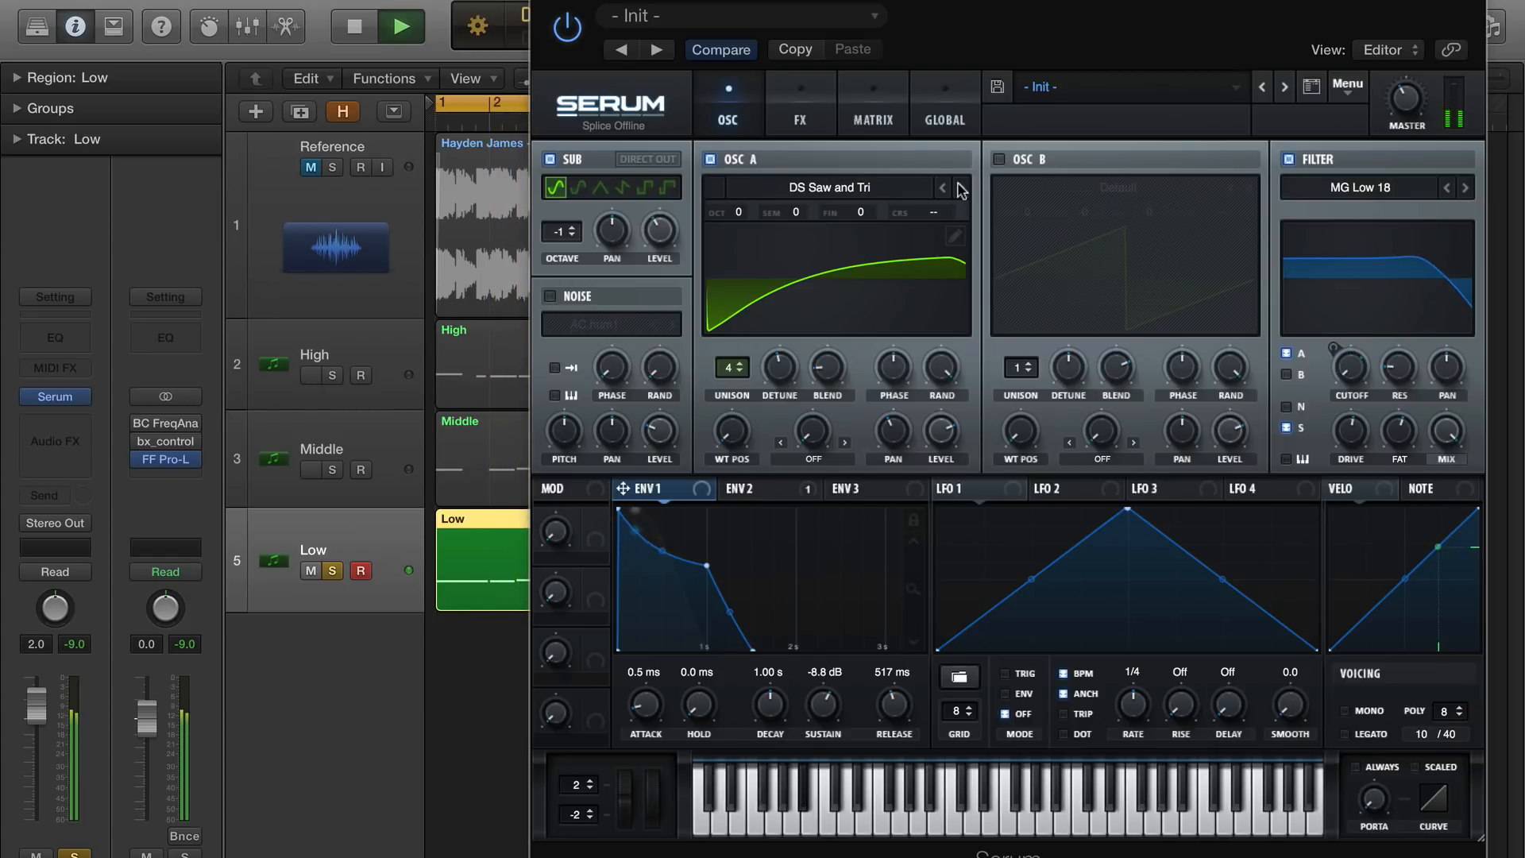
key("space")
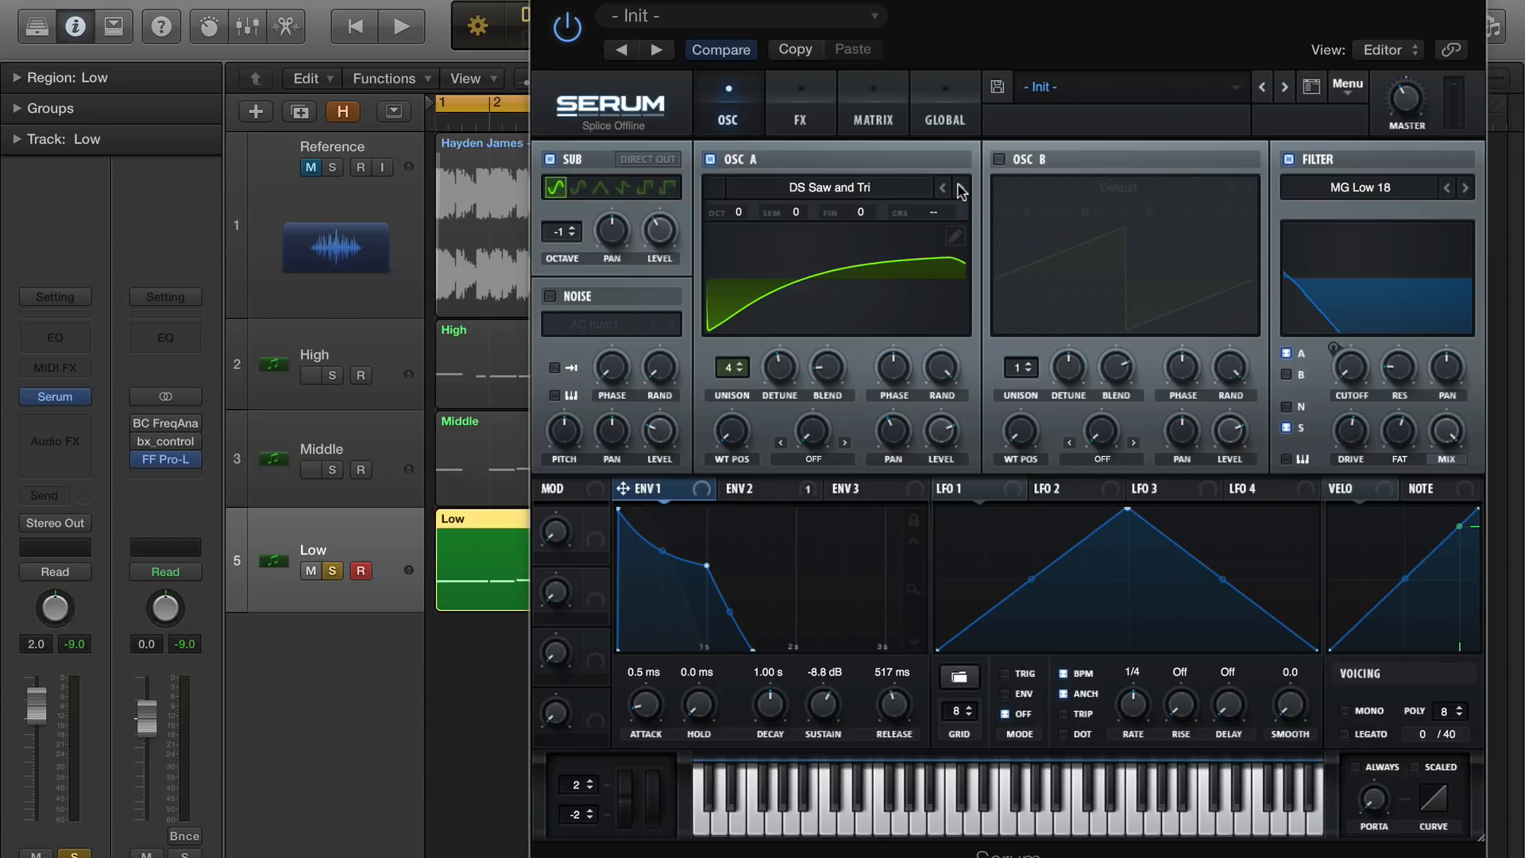
Enable the Tube distortion effect, with its filter set to Pre and shifted from low-pass to band-pass
left_click(802, 119)
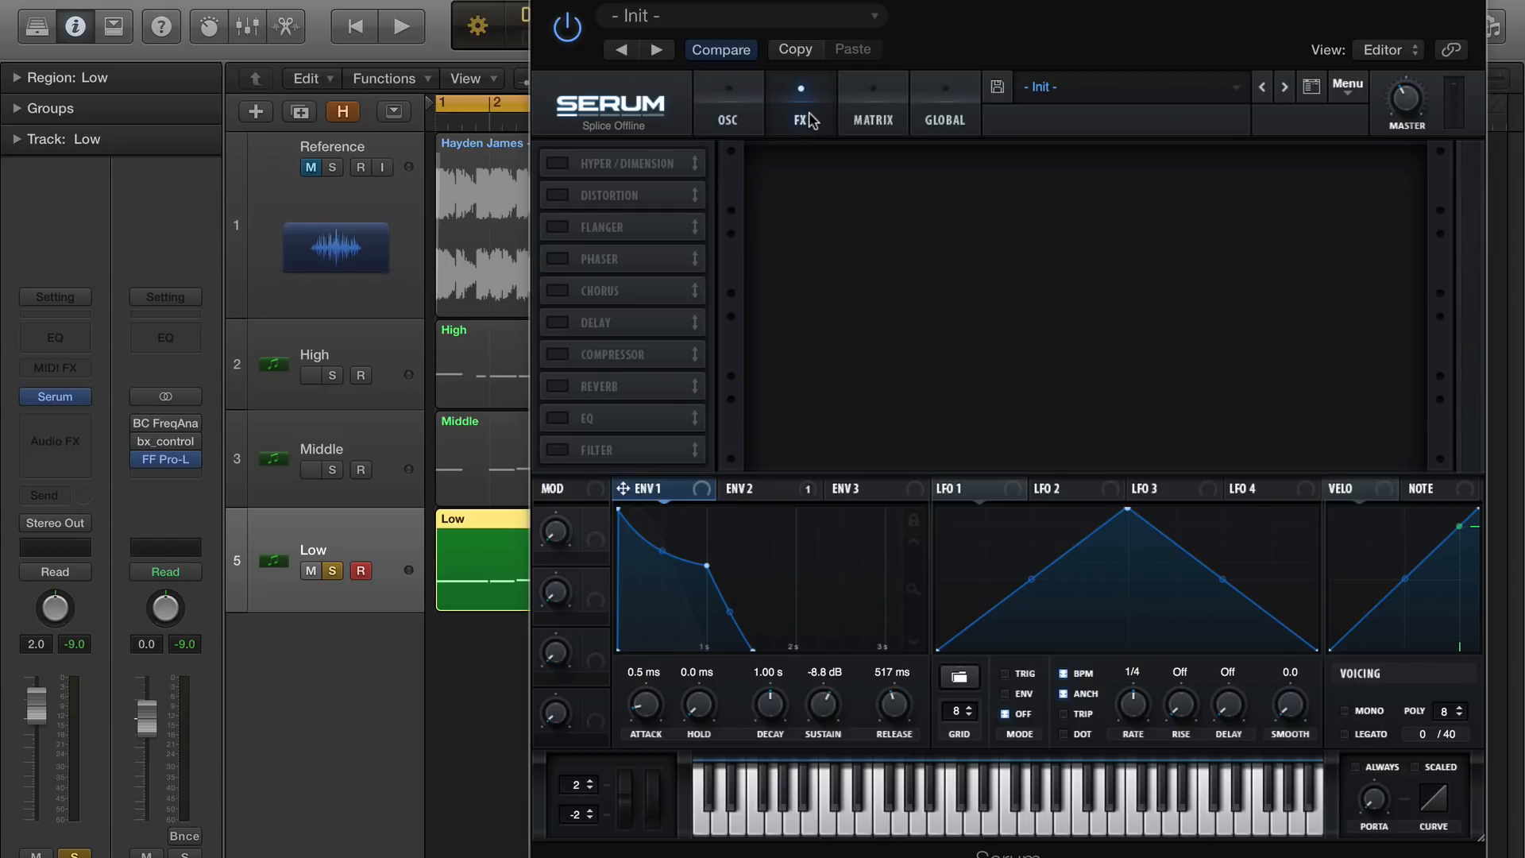
left_click(559, 195)
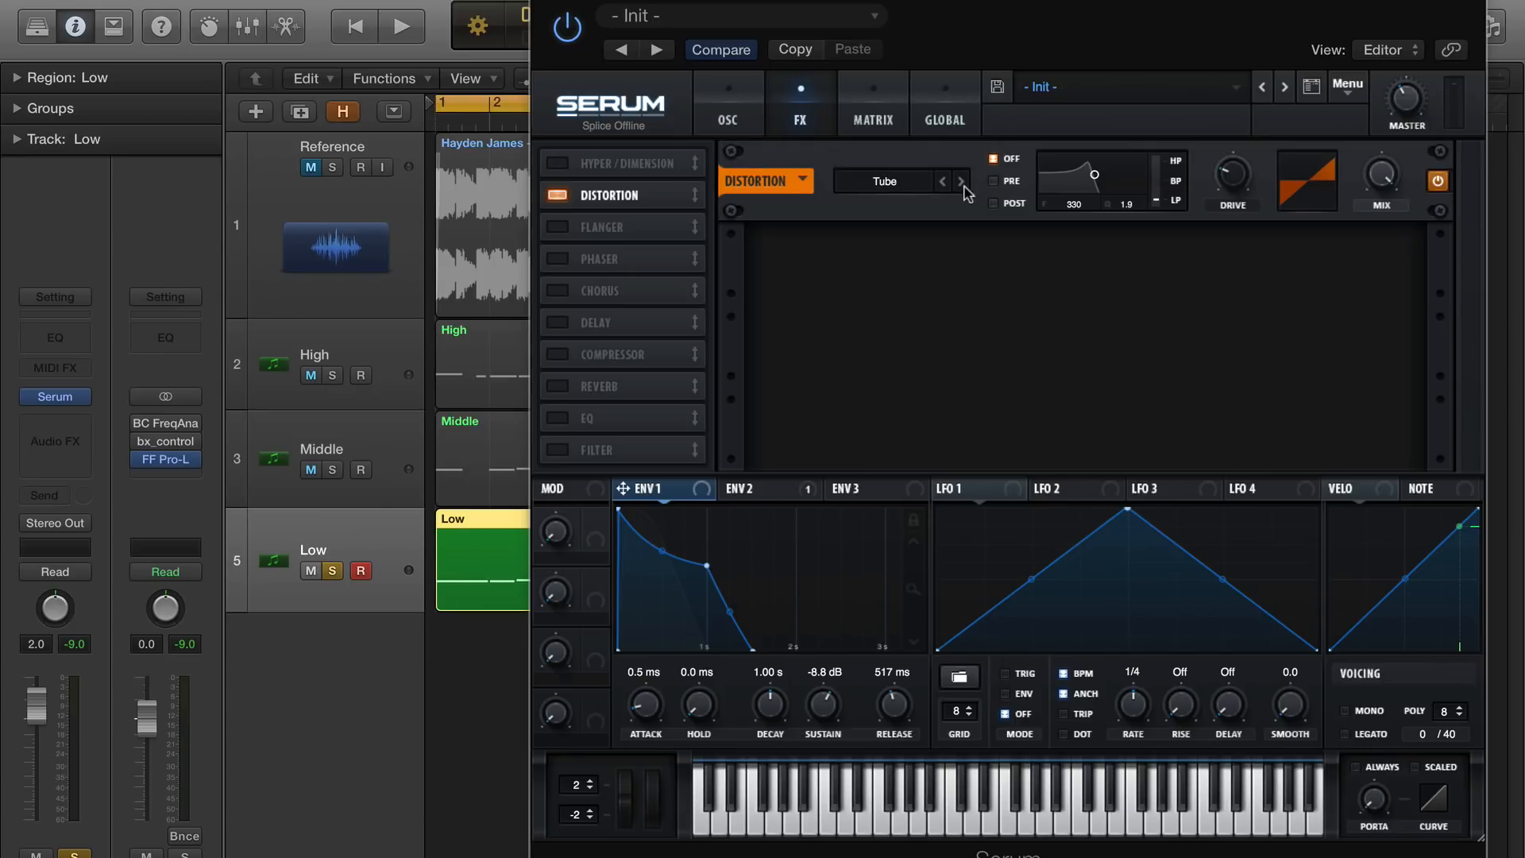
left_click(994, 182)
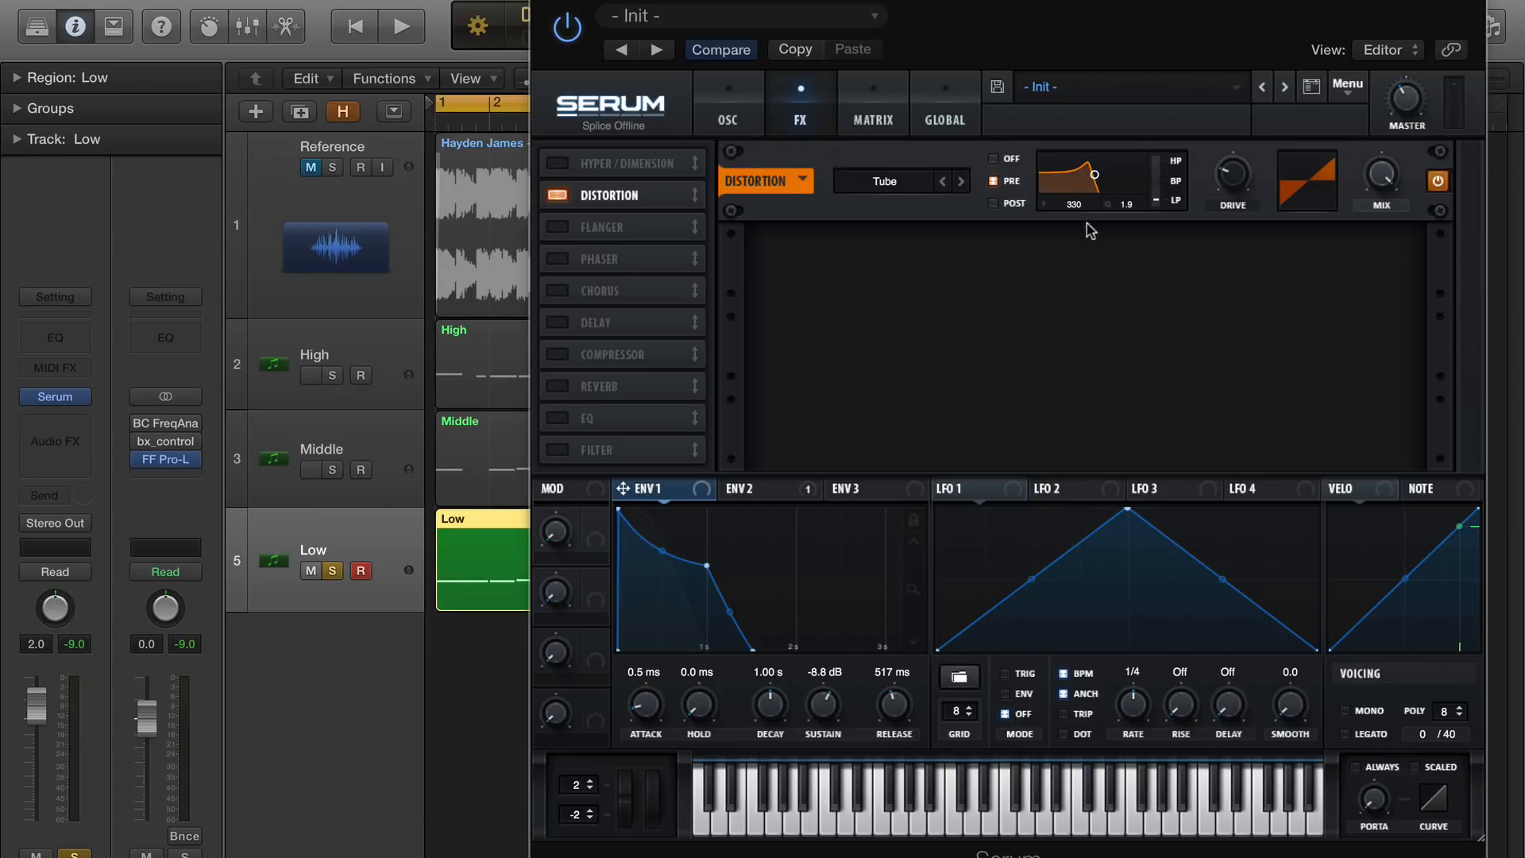
mouse_move(1157, 195)
left_click_drag(1160, 200, 1150, 97)
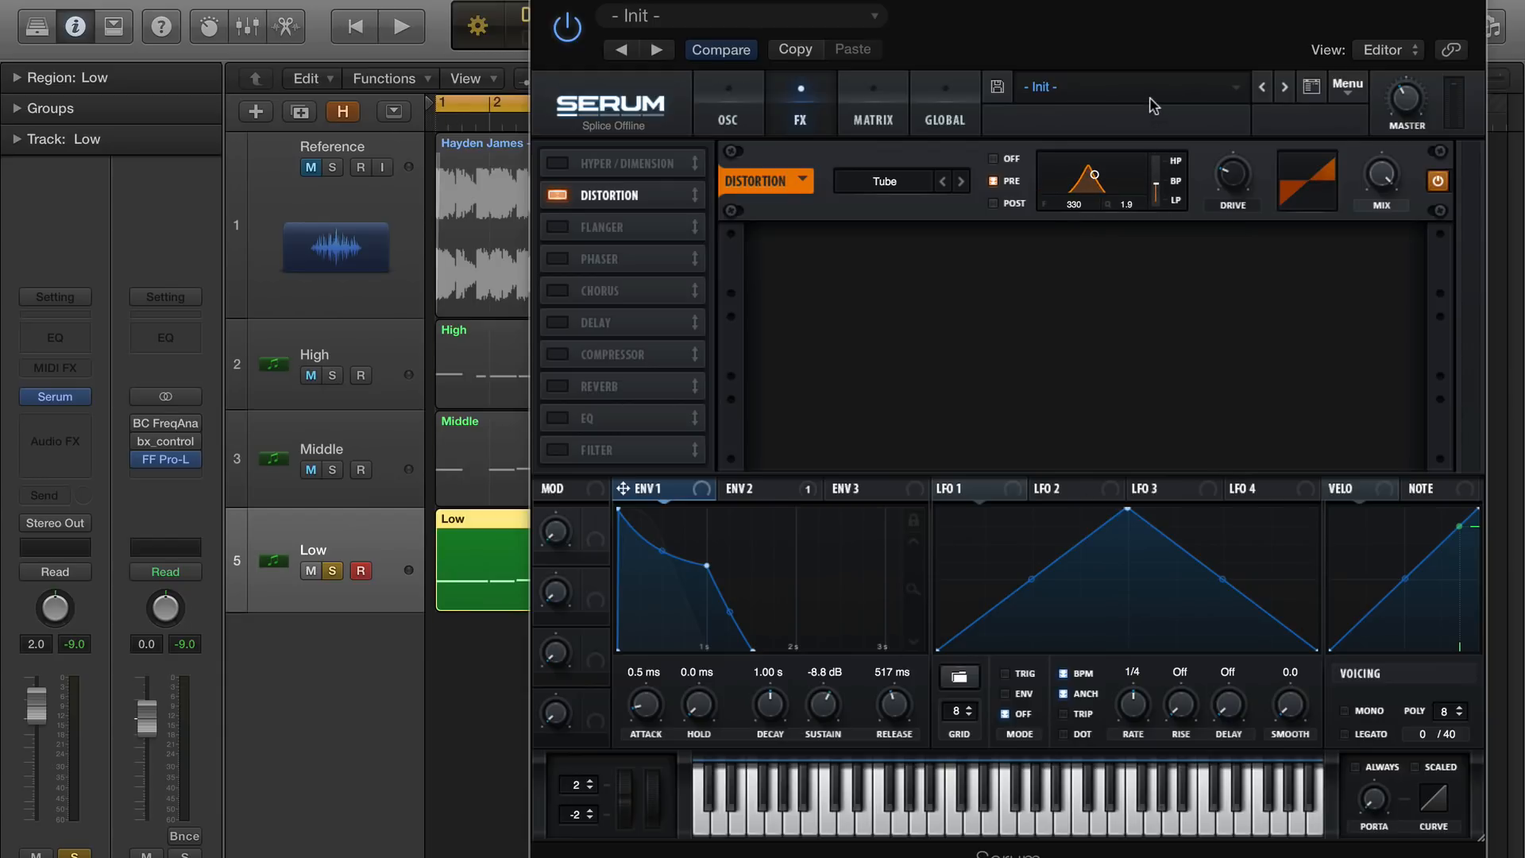
Tune the distortion filter to 1688 with a bandwidth of 0.2 and adjust the distortion drive during playback
key("space")
left_click_drag(1157, 189, 1152, 319)
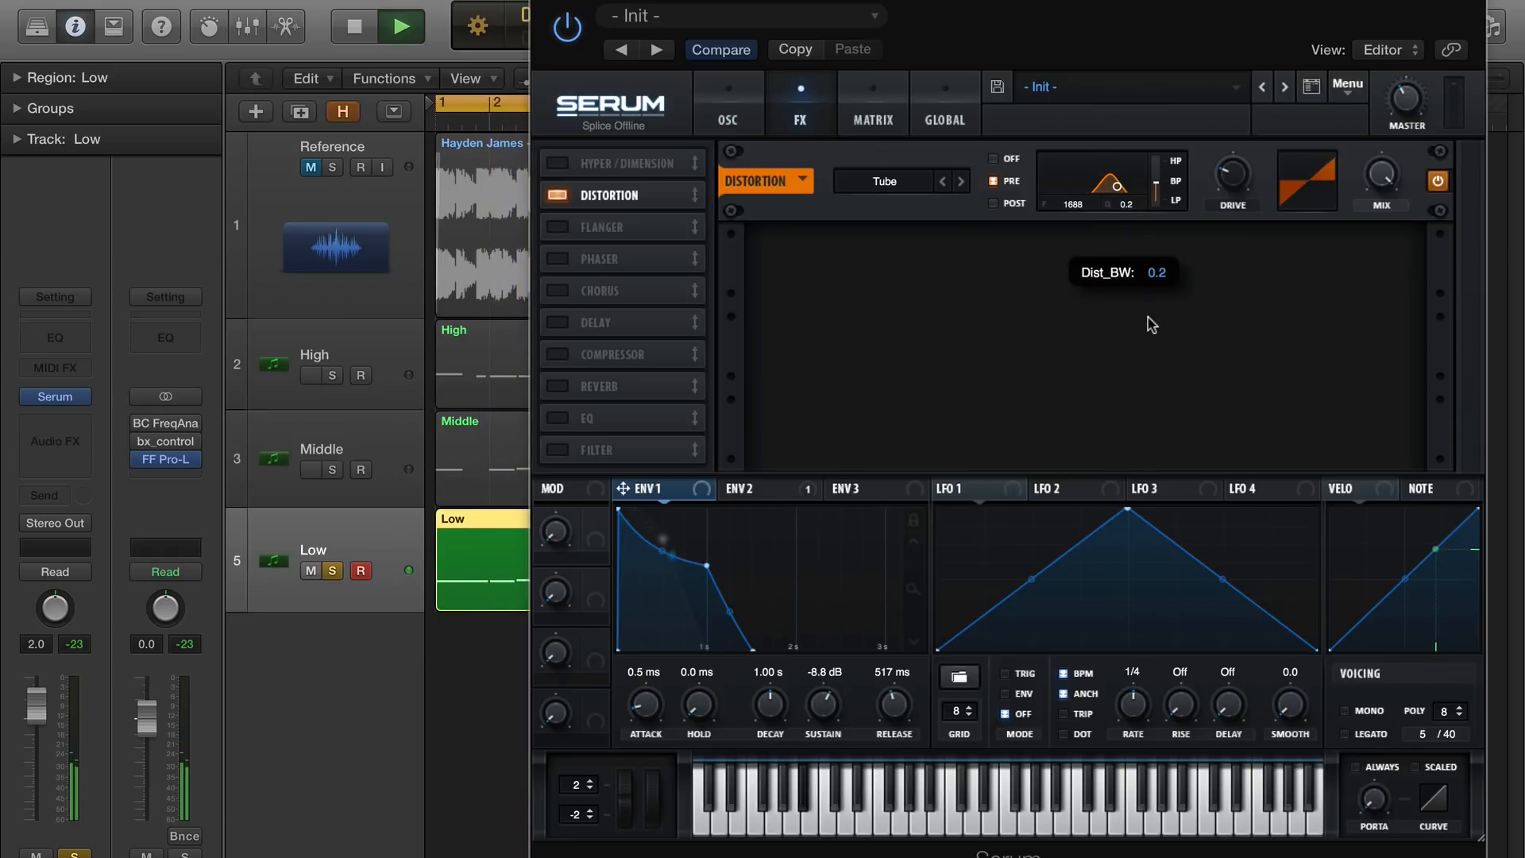
left_click_drag(1242, 177, 1245, 228)
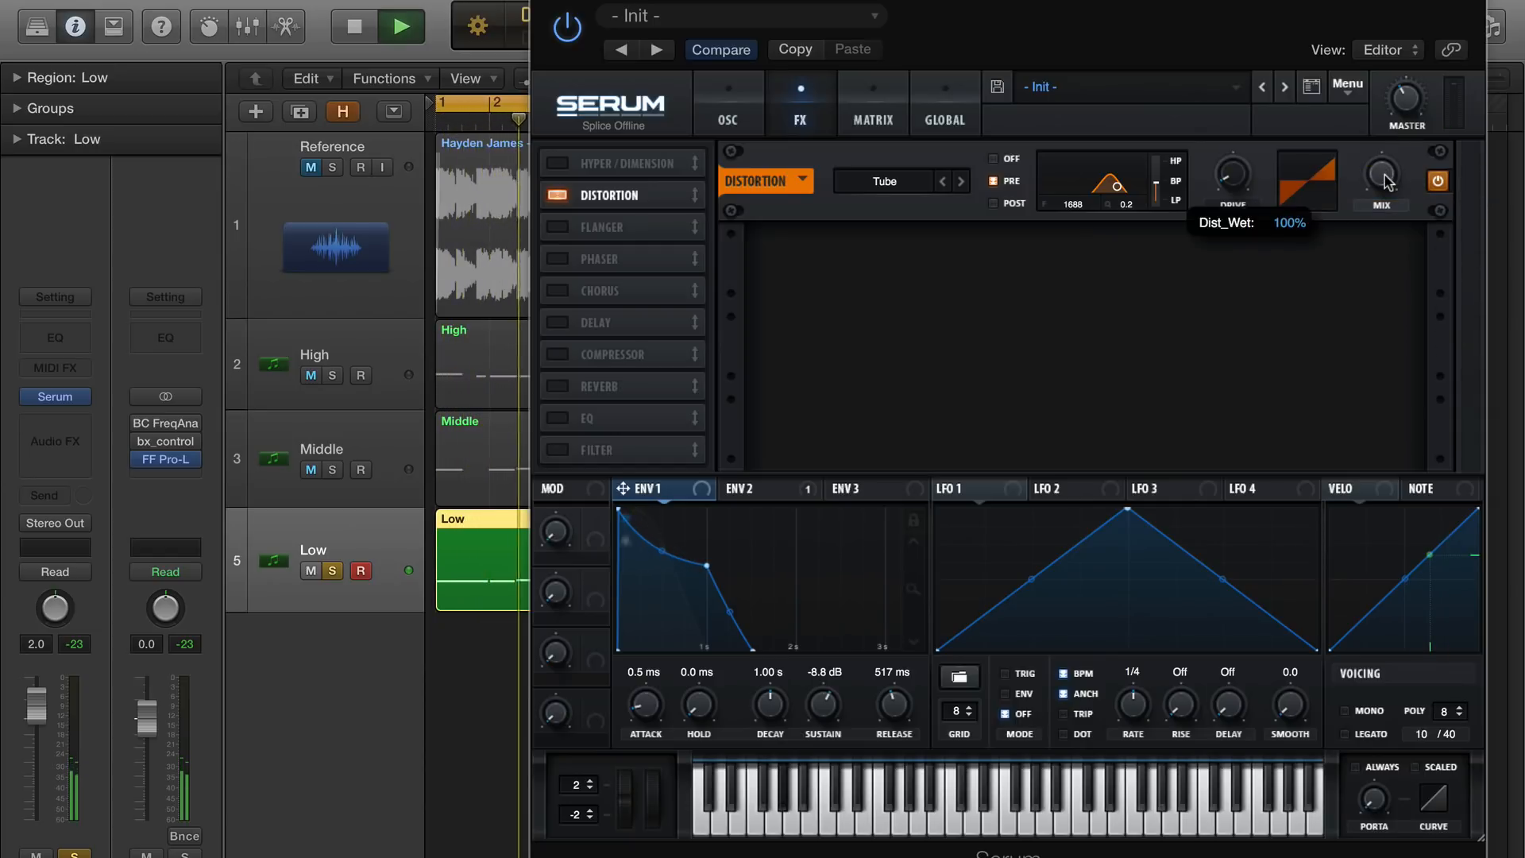
Reduce the distortion mix and raise the synth's master volume while listening
left_click_drag(1386, 182, 1407, 276)
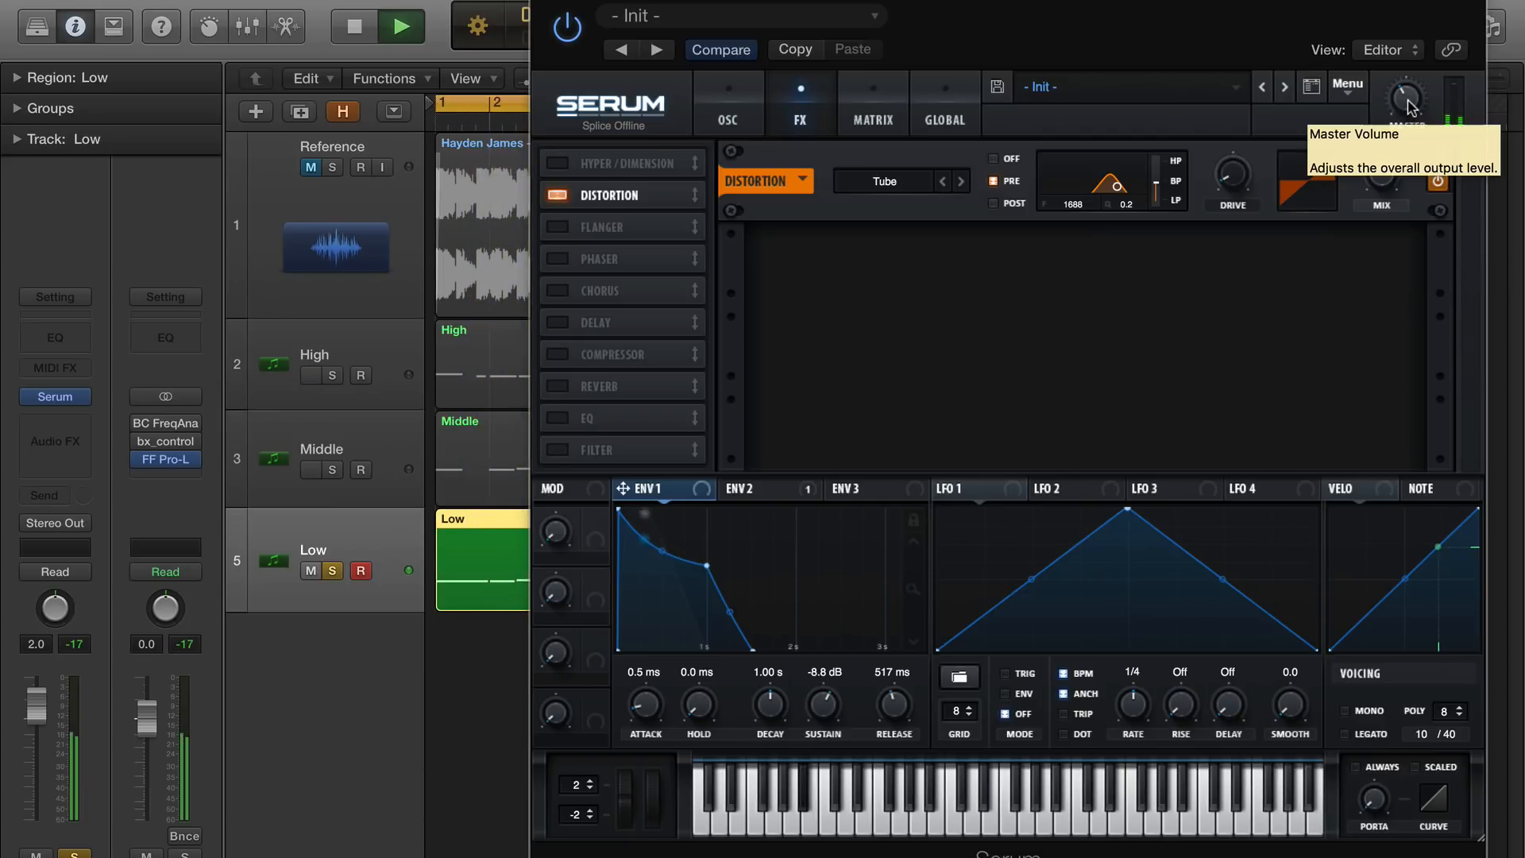
left_click_drag(1408, 106, 1408, 77)
key("space")
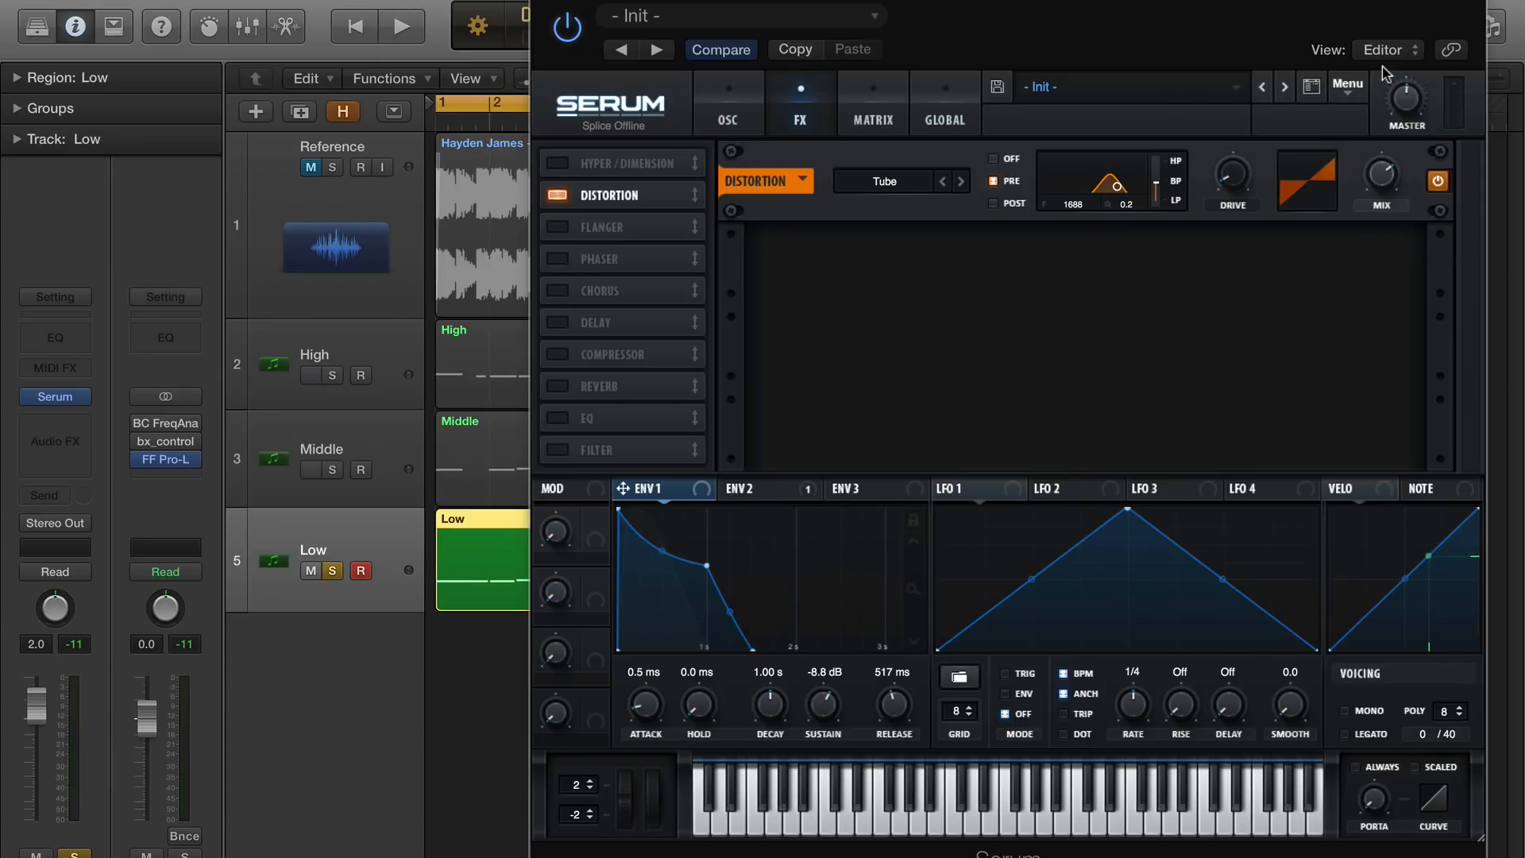
Enable the reverb effect in Hall mode and audition it on the Low part
left_click(558, 387)
key("space")
mouse_move(926, 271)
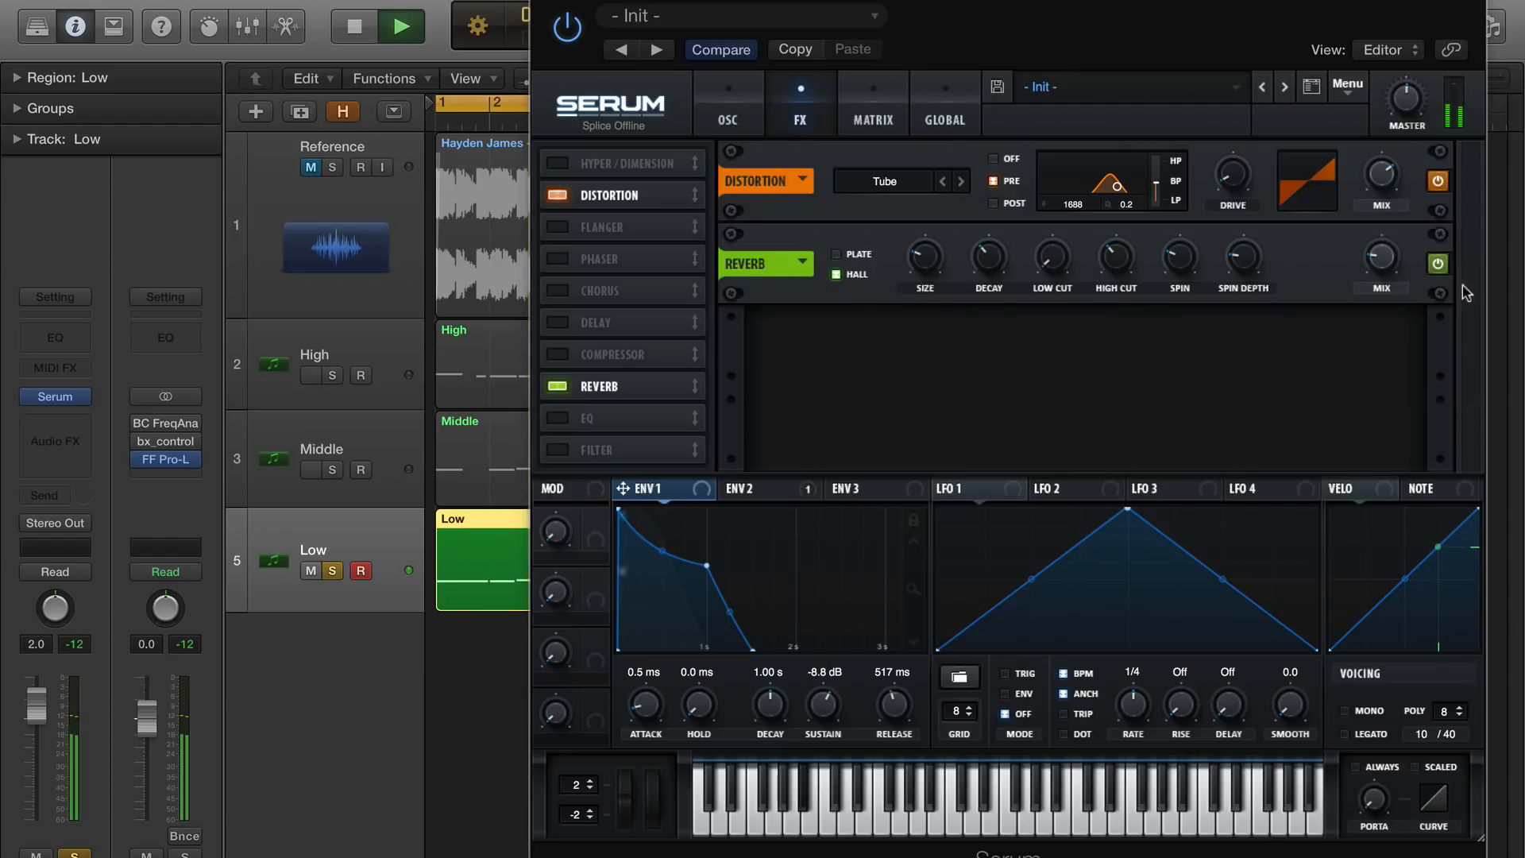
mouse_move(1381, 270)
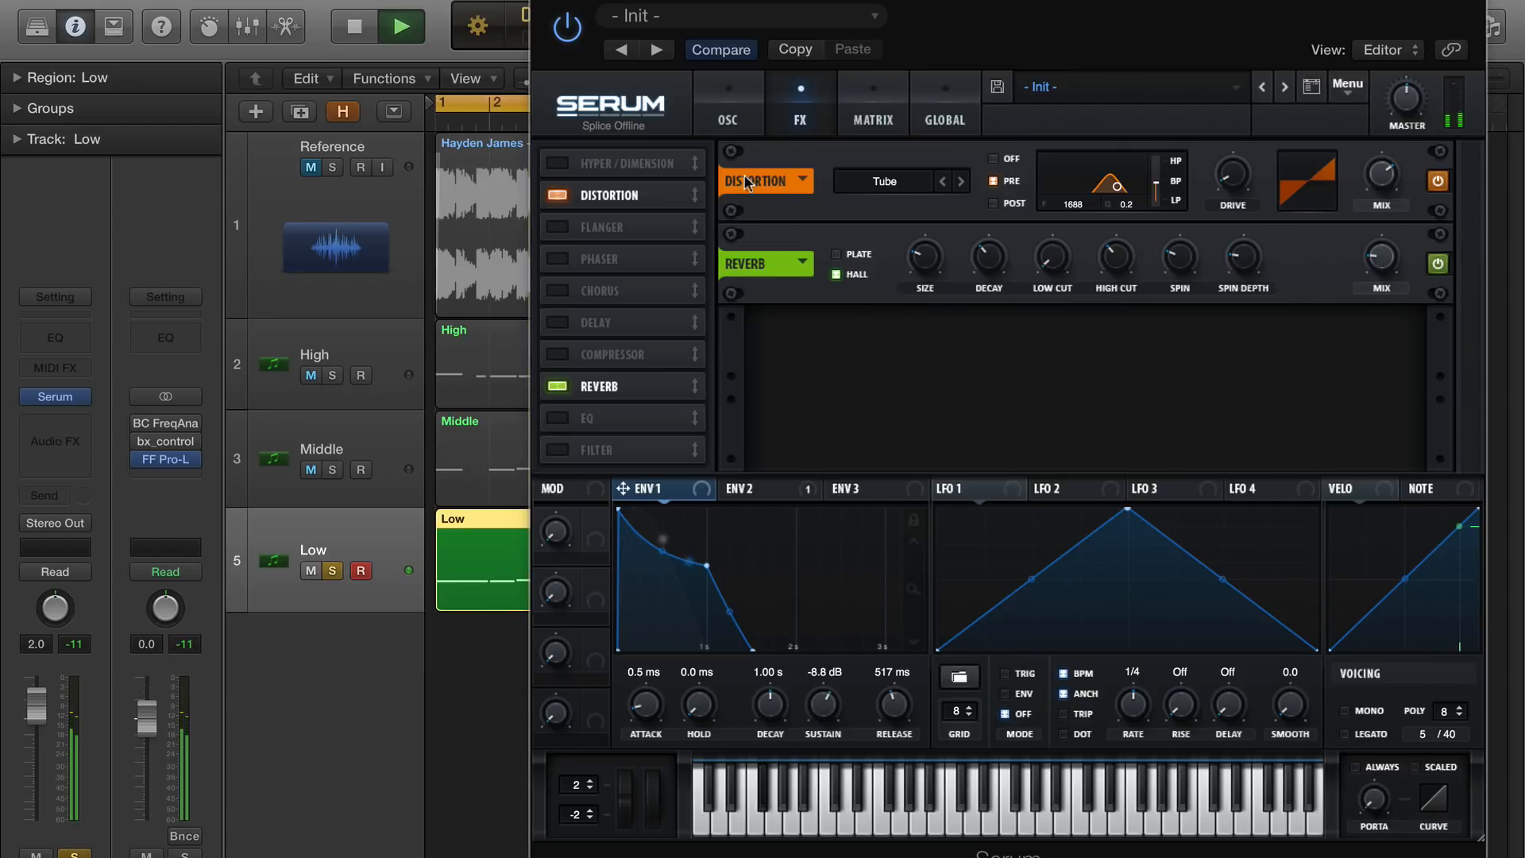
Set oscillator A's random phase to 0% and play back the resulting patch
left_click(727, 119)
key("space")
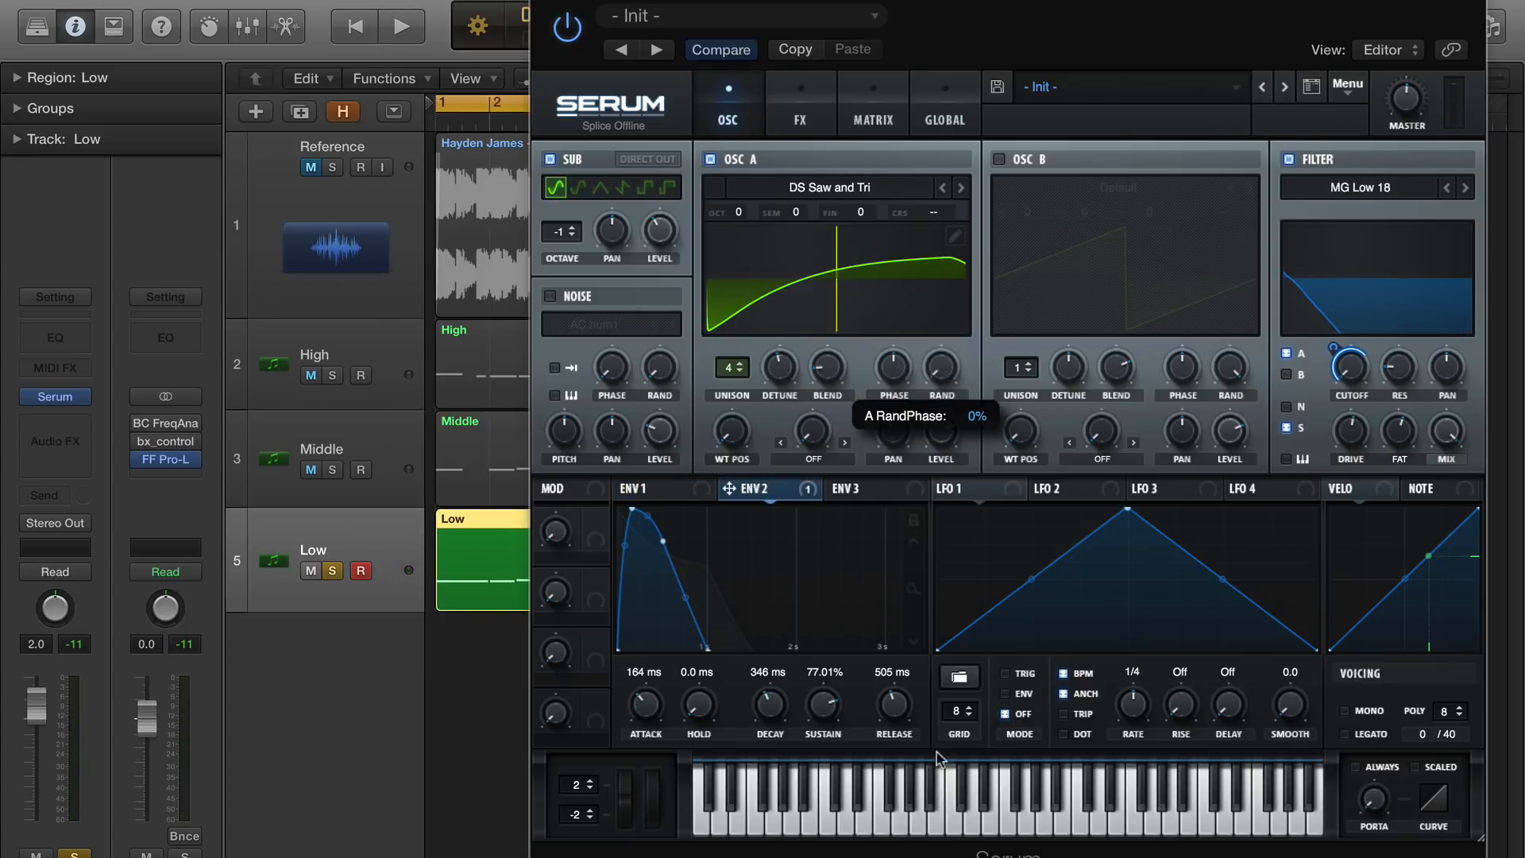
key("space")
key("space")
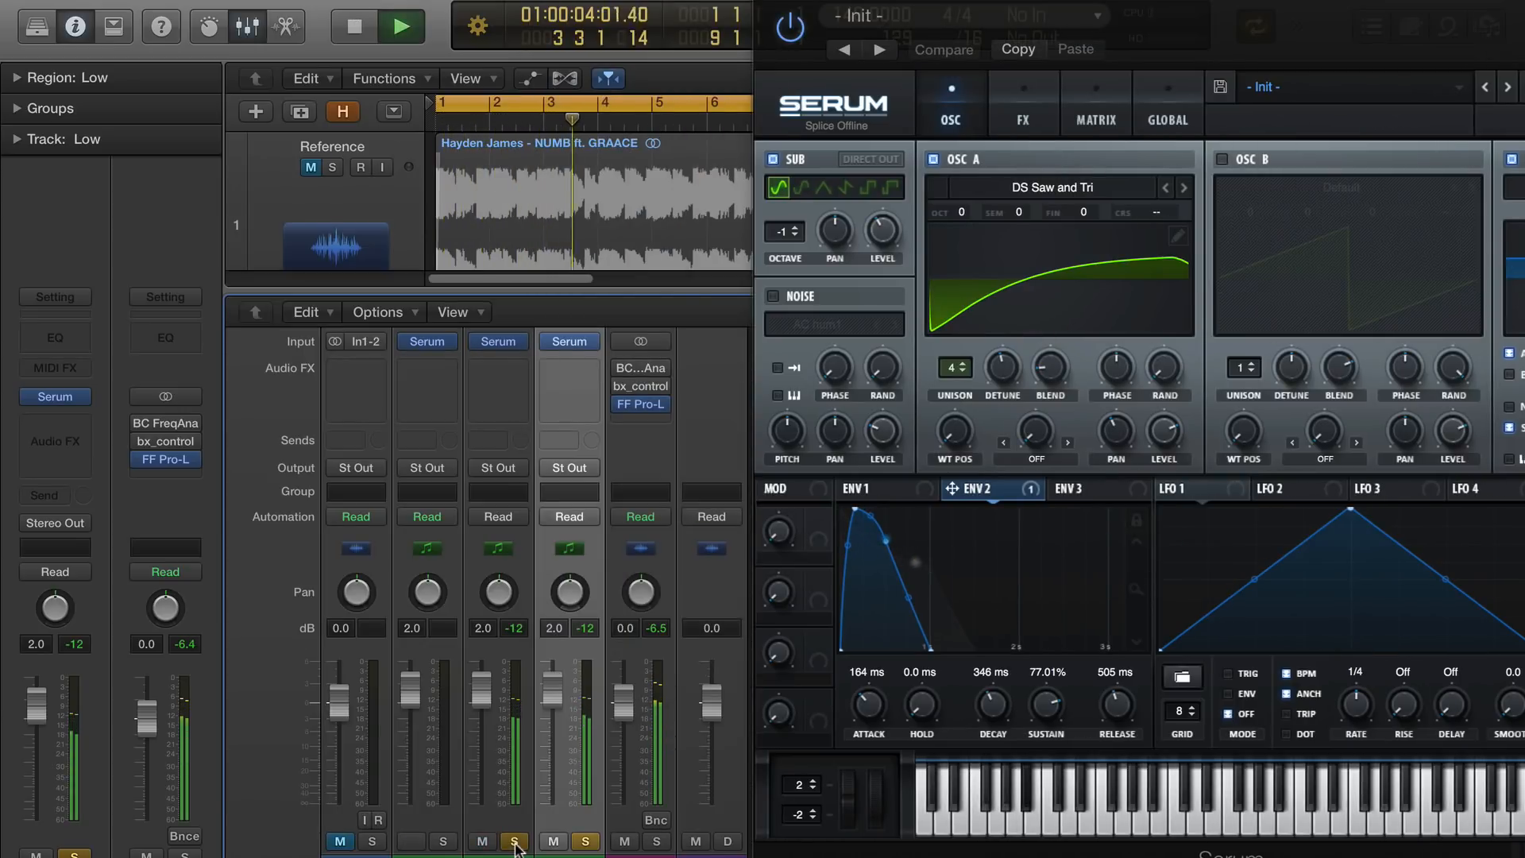
Switch off the sub oscillator in the Middle layer's synth and audition that layer on its own
key("space")
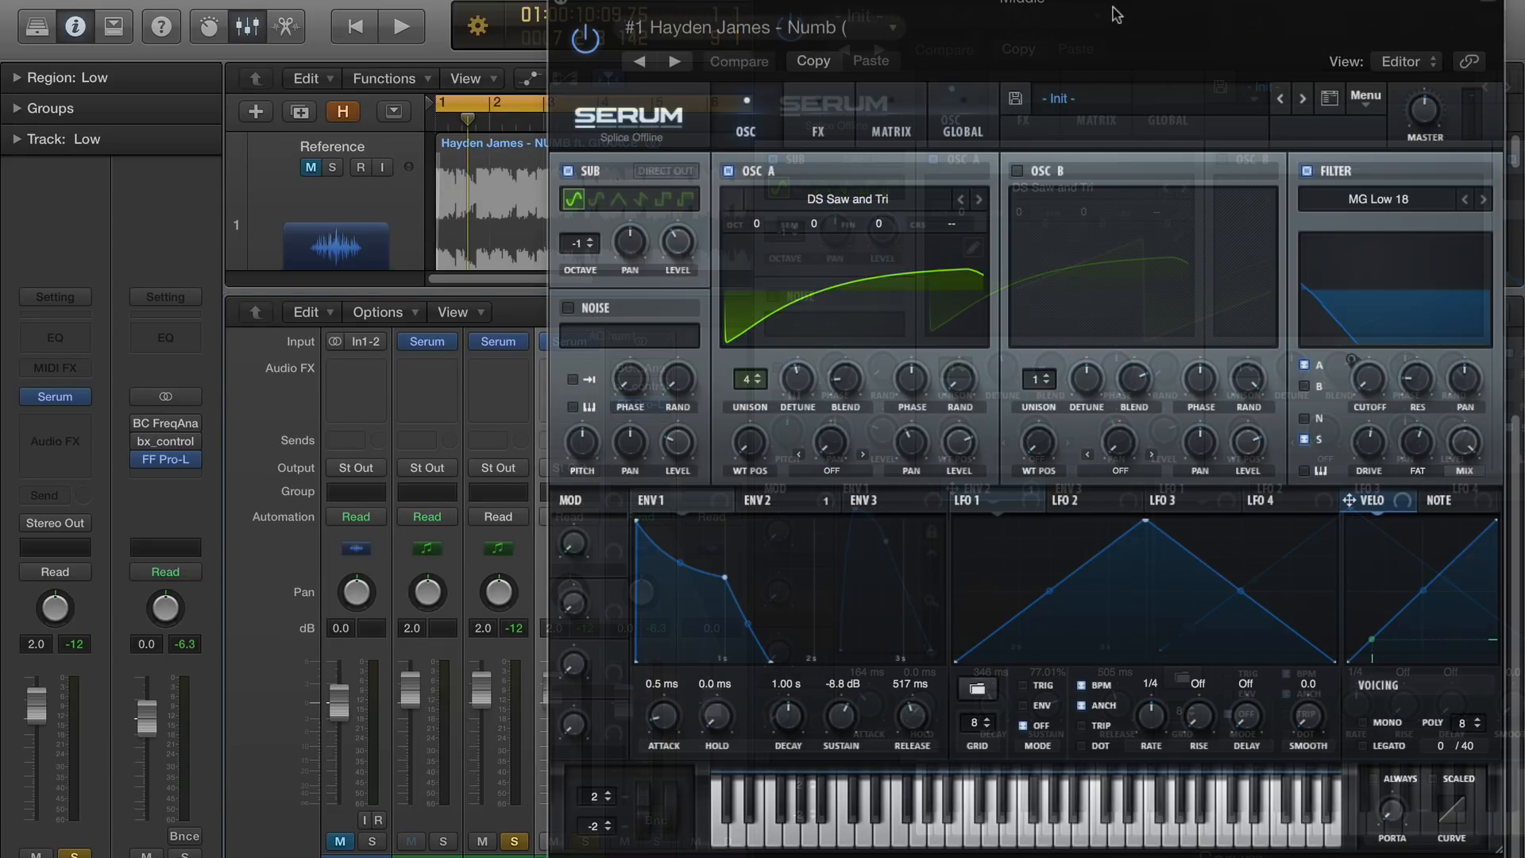
left_click(569, 173)
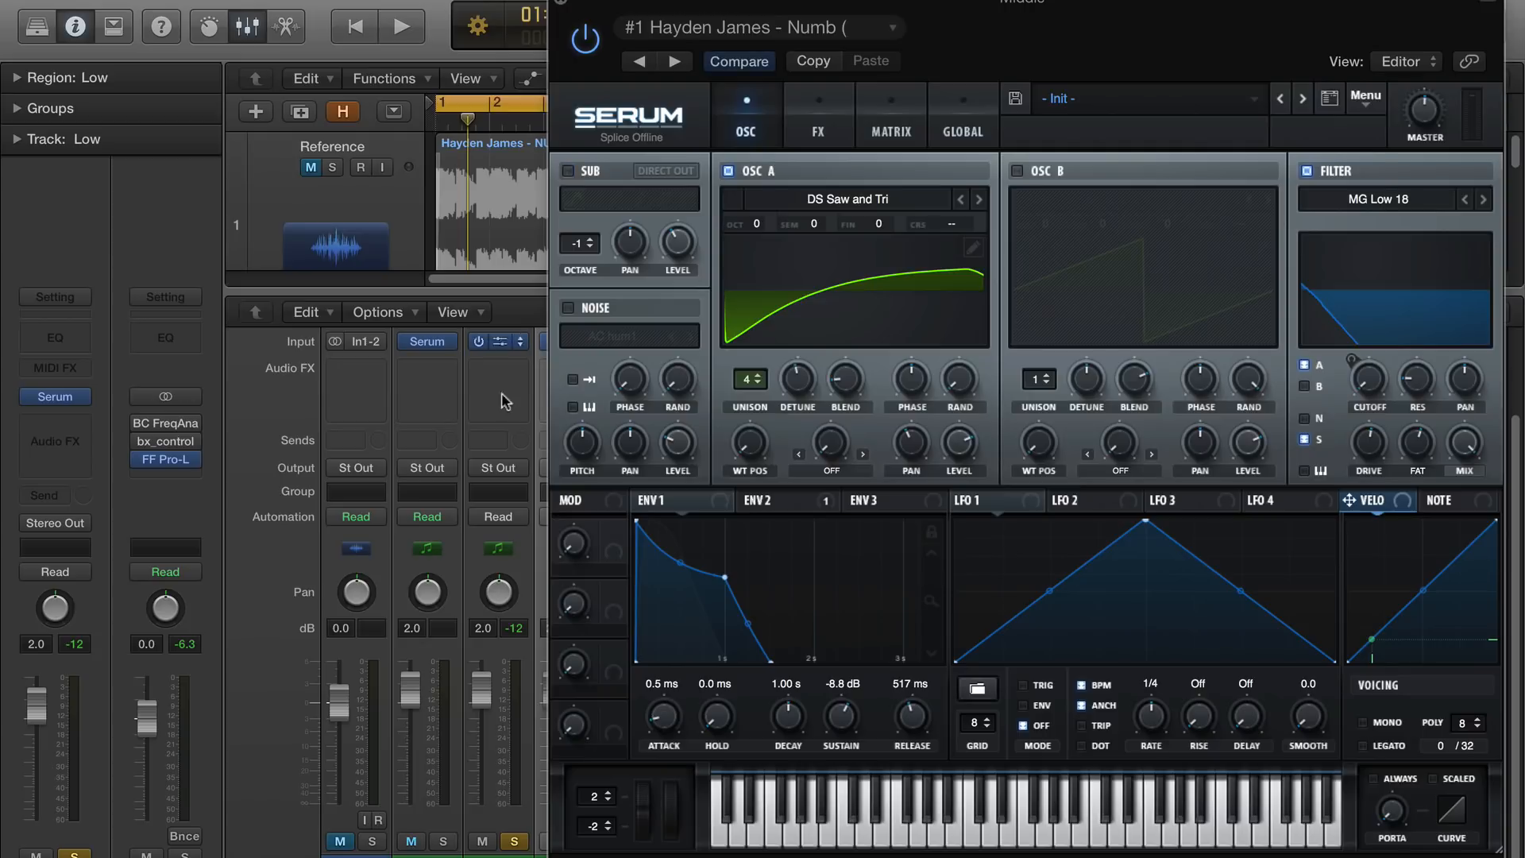
left_click(511, 841)
left_click(512, 841)
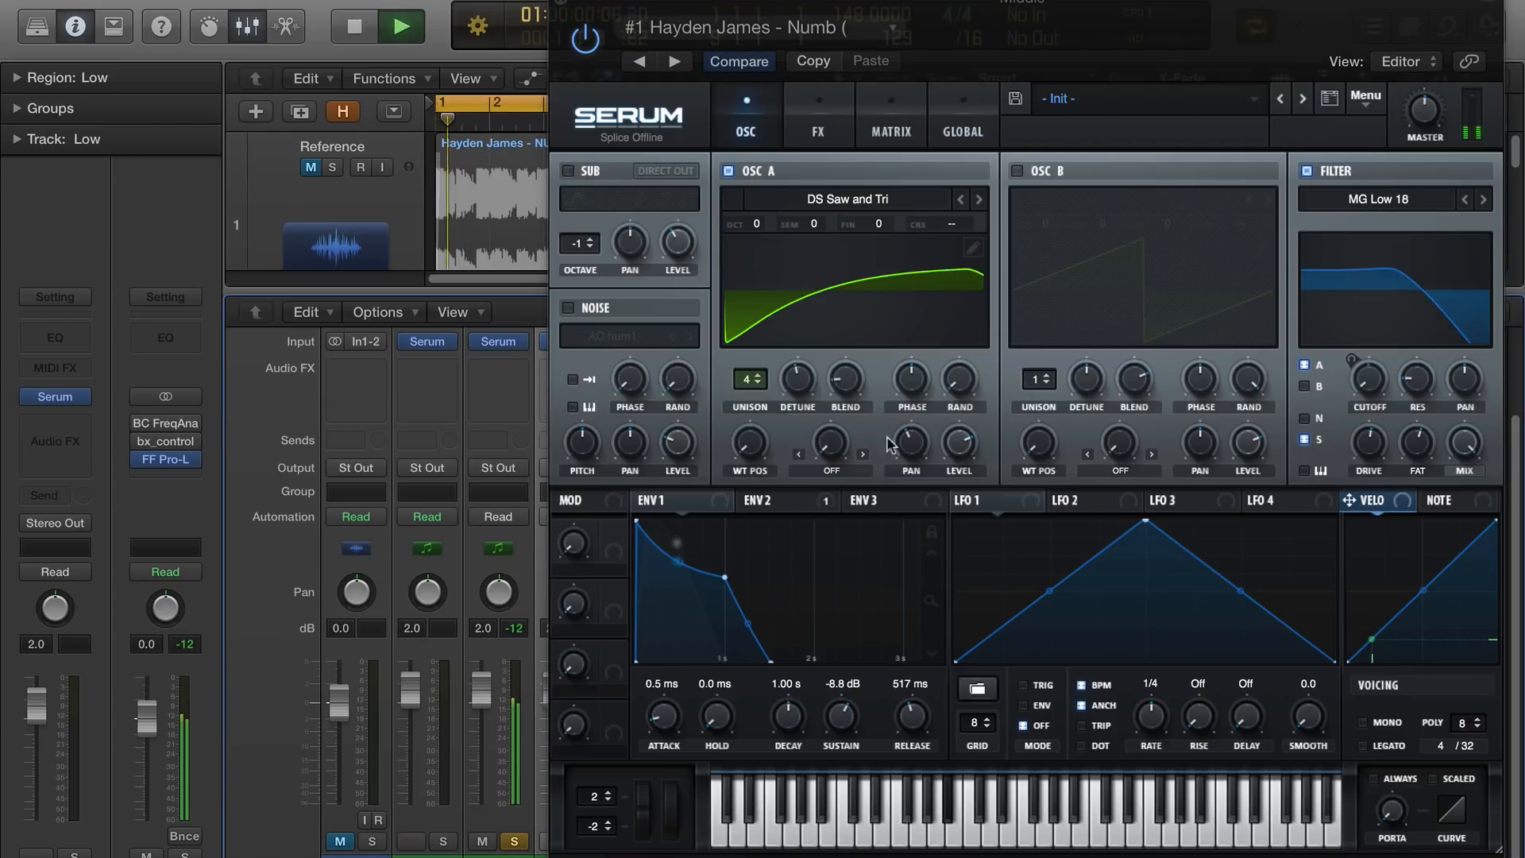
Enable the filter effect on the Middle layer as a High 18 and lower its cutoff during playback
left_click(818, 123)
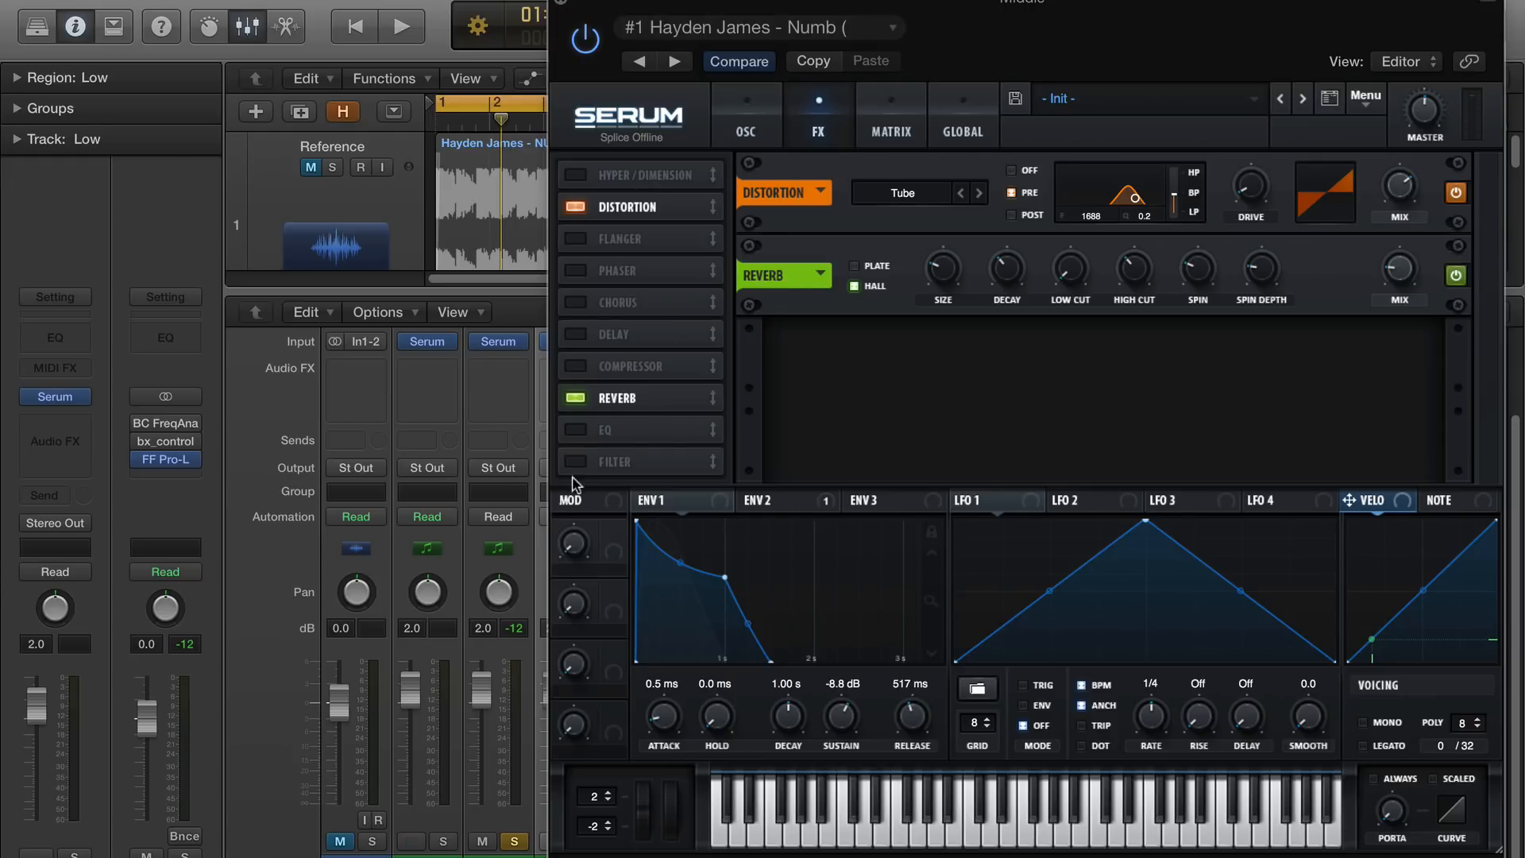
left_click(574, 463)
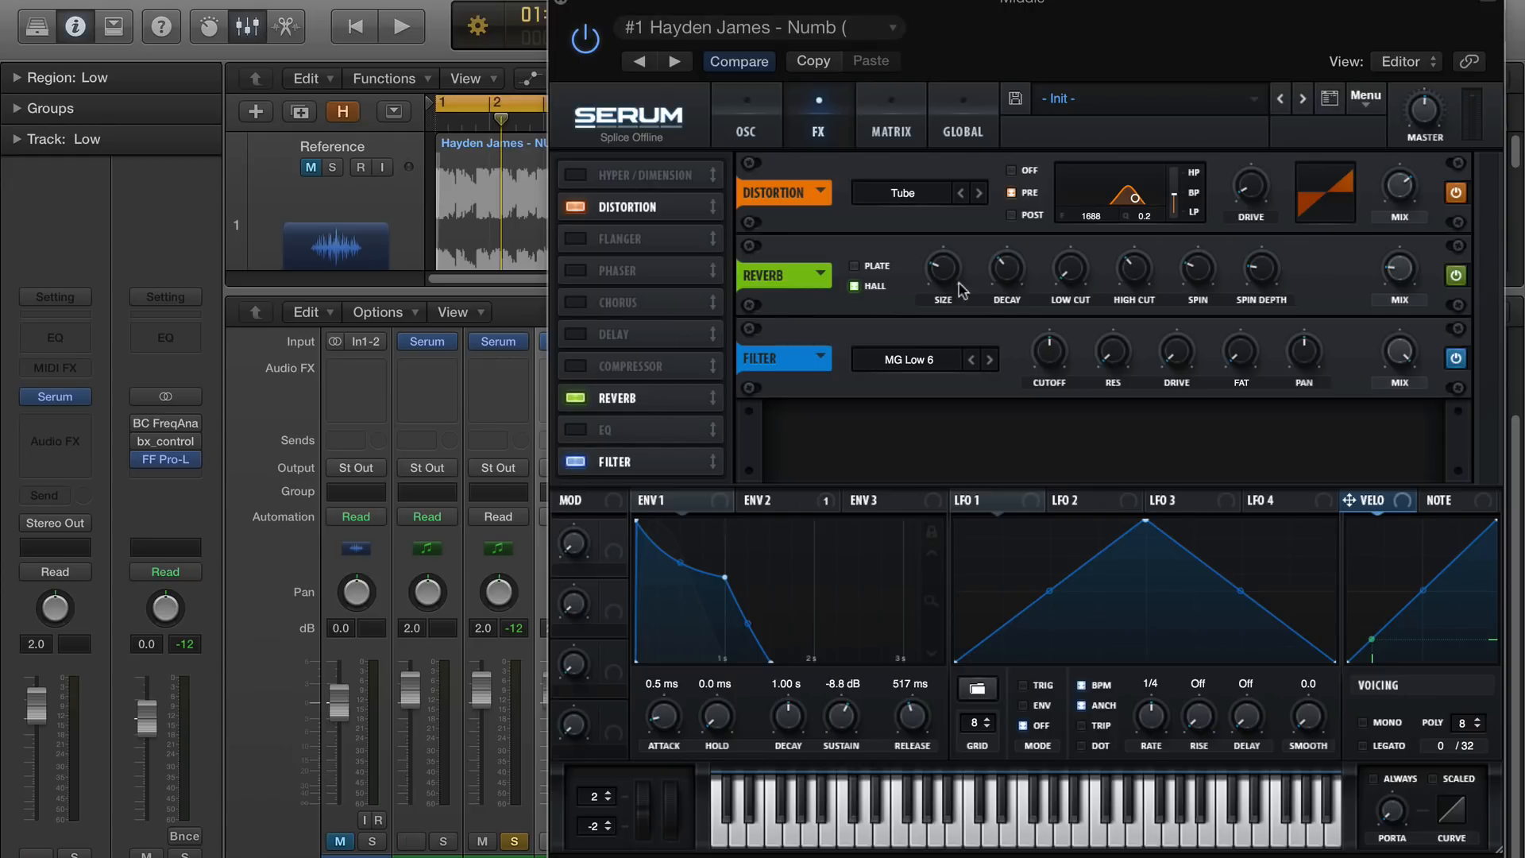
left_click(905, 361)
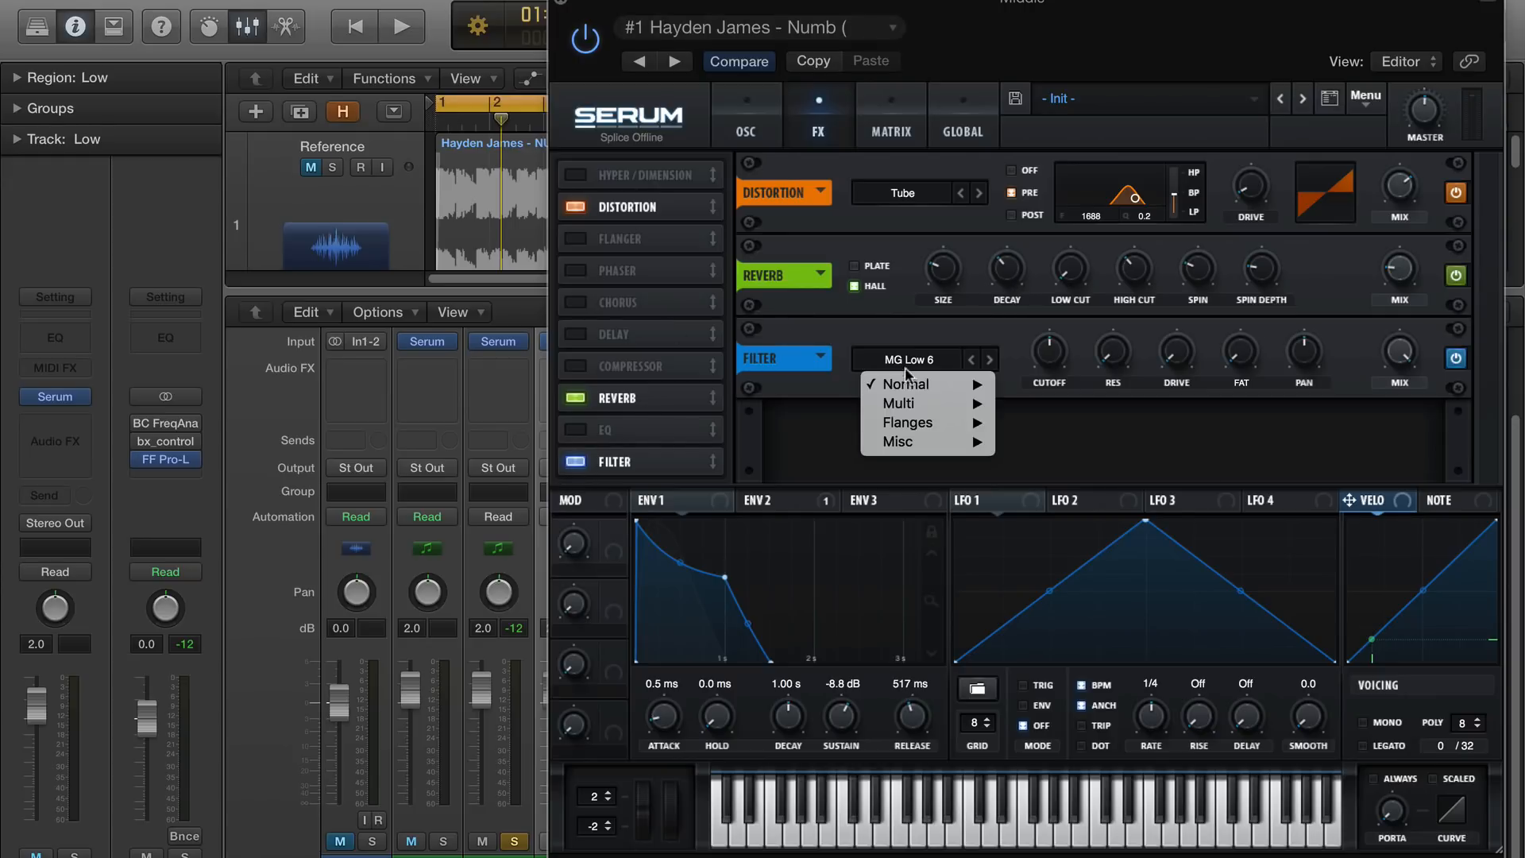
mouse_move(913, 382)
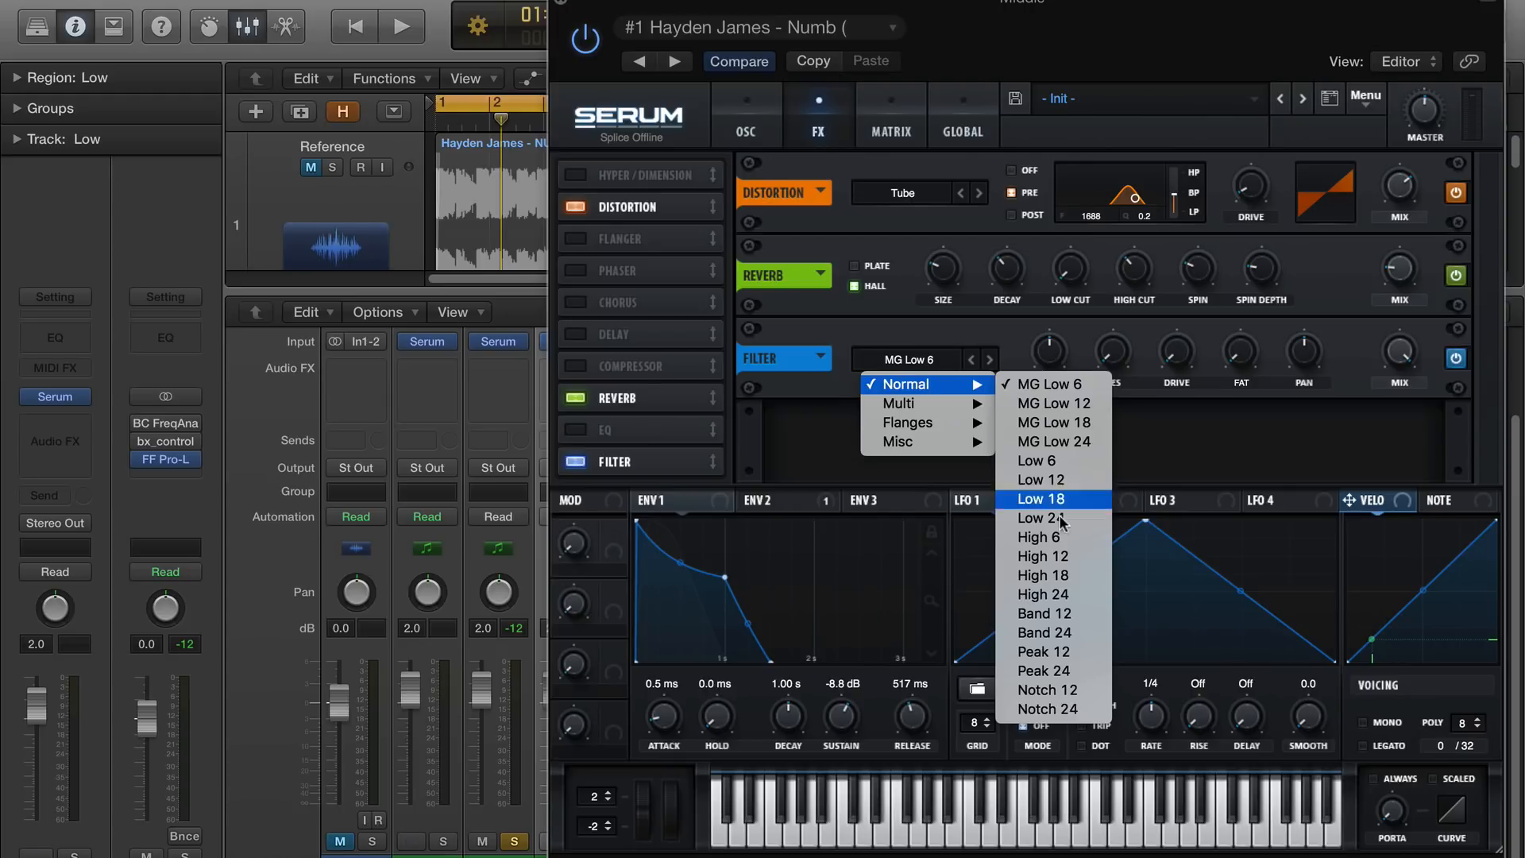
left_click(1067, 575)
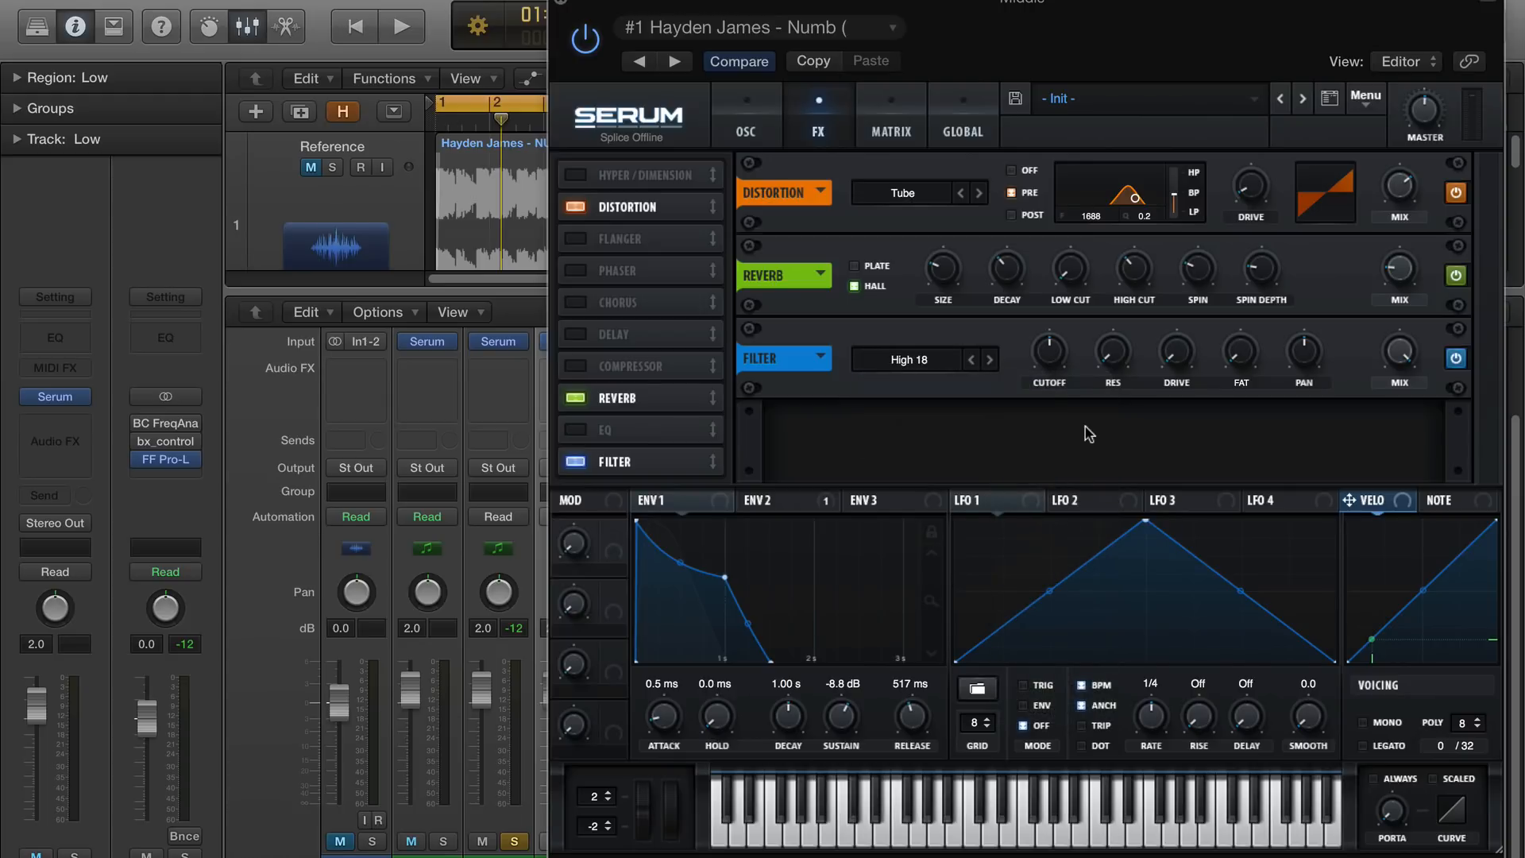
key("space")
left_click_drag(1051, 355, 1026, 402)
key("space")
Pan the Middle layer's oscillator A slightly to the right and reduce its unison detune while listening
left_click(746, 133)
left_click_drag(915, 436, 915, 416)
key("space")
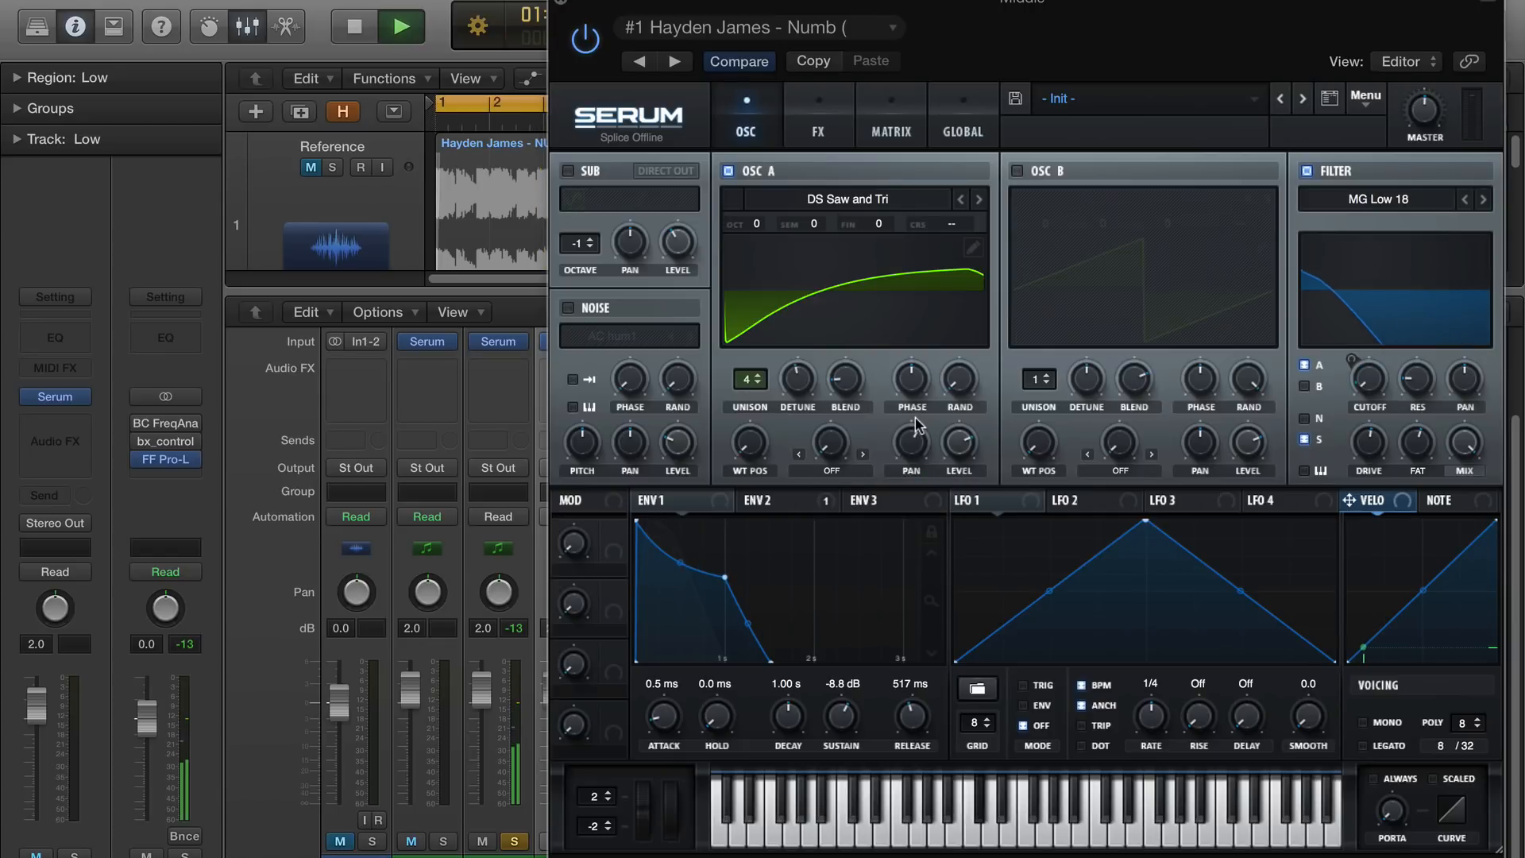
left_click_drag(798, 383, 807, 412)
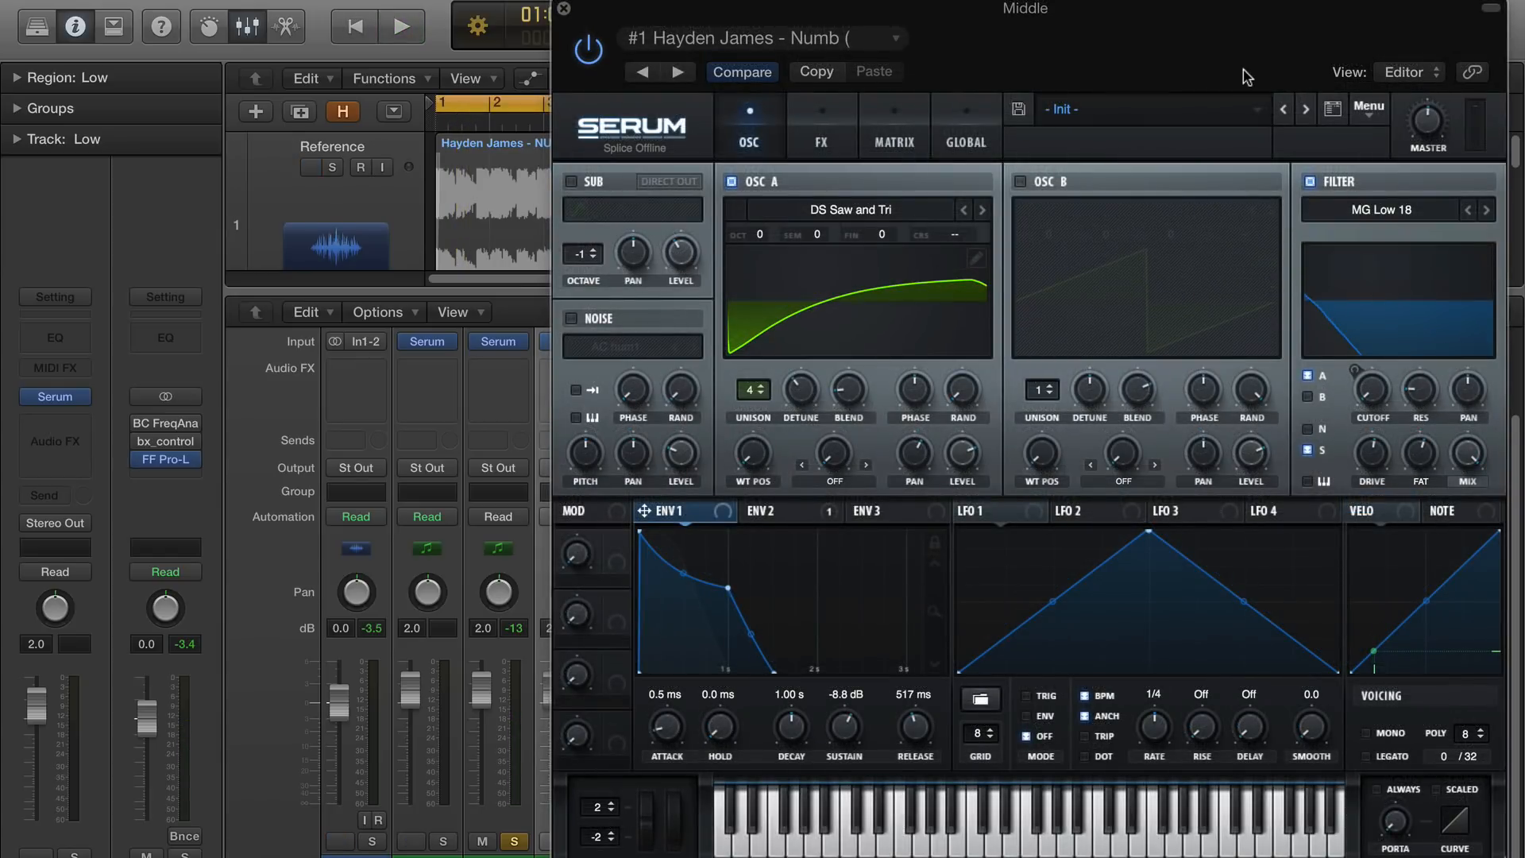
Solo the Reference track and listen to the looped bar 7 for comparison
left_click_drag(1231, 68, 1303, 397)
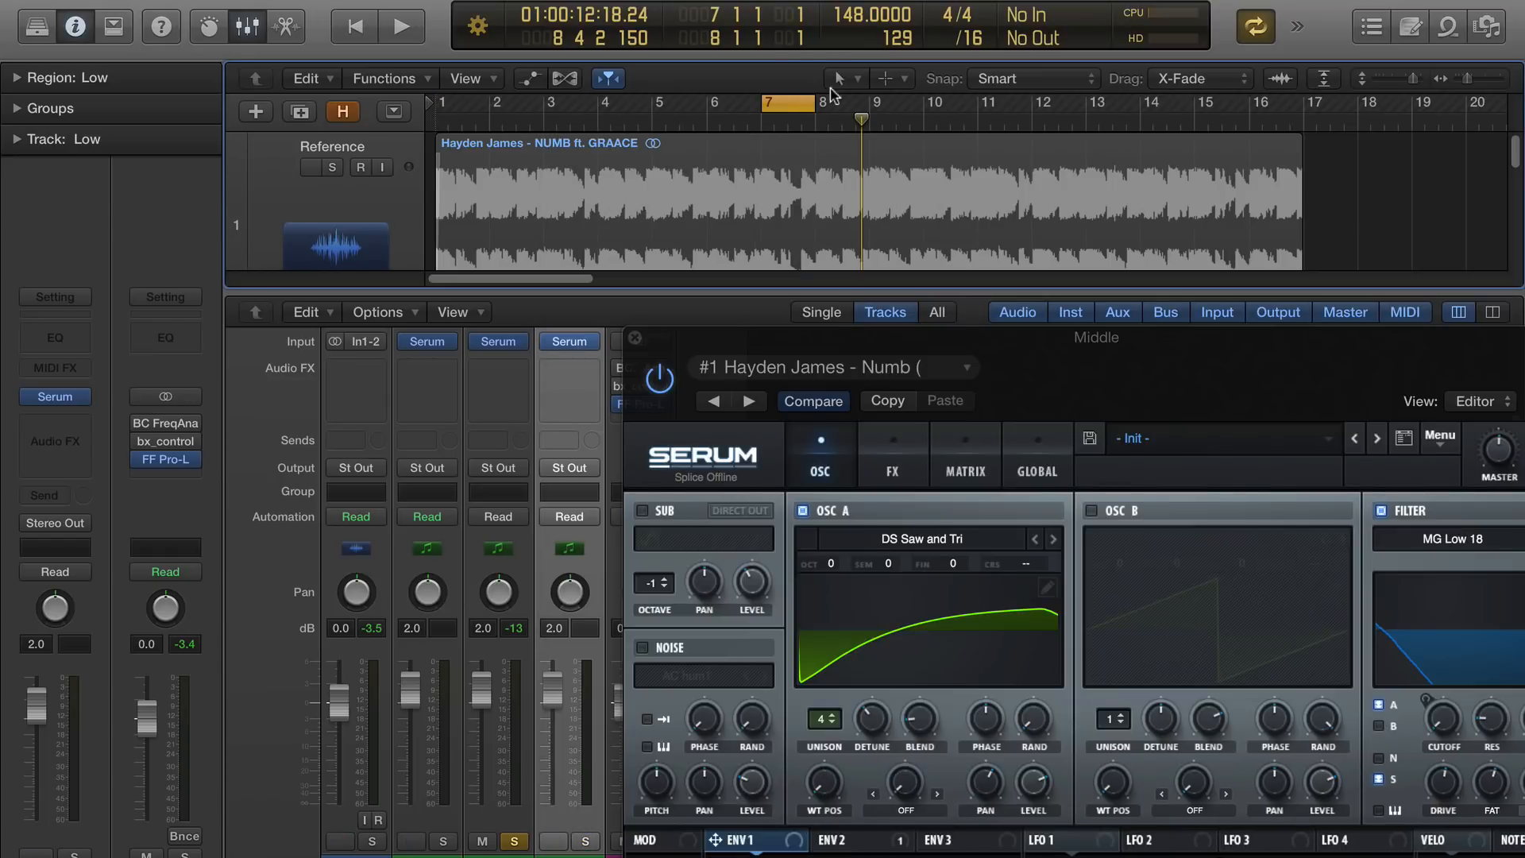
left_click(371, 841)
key("space")
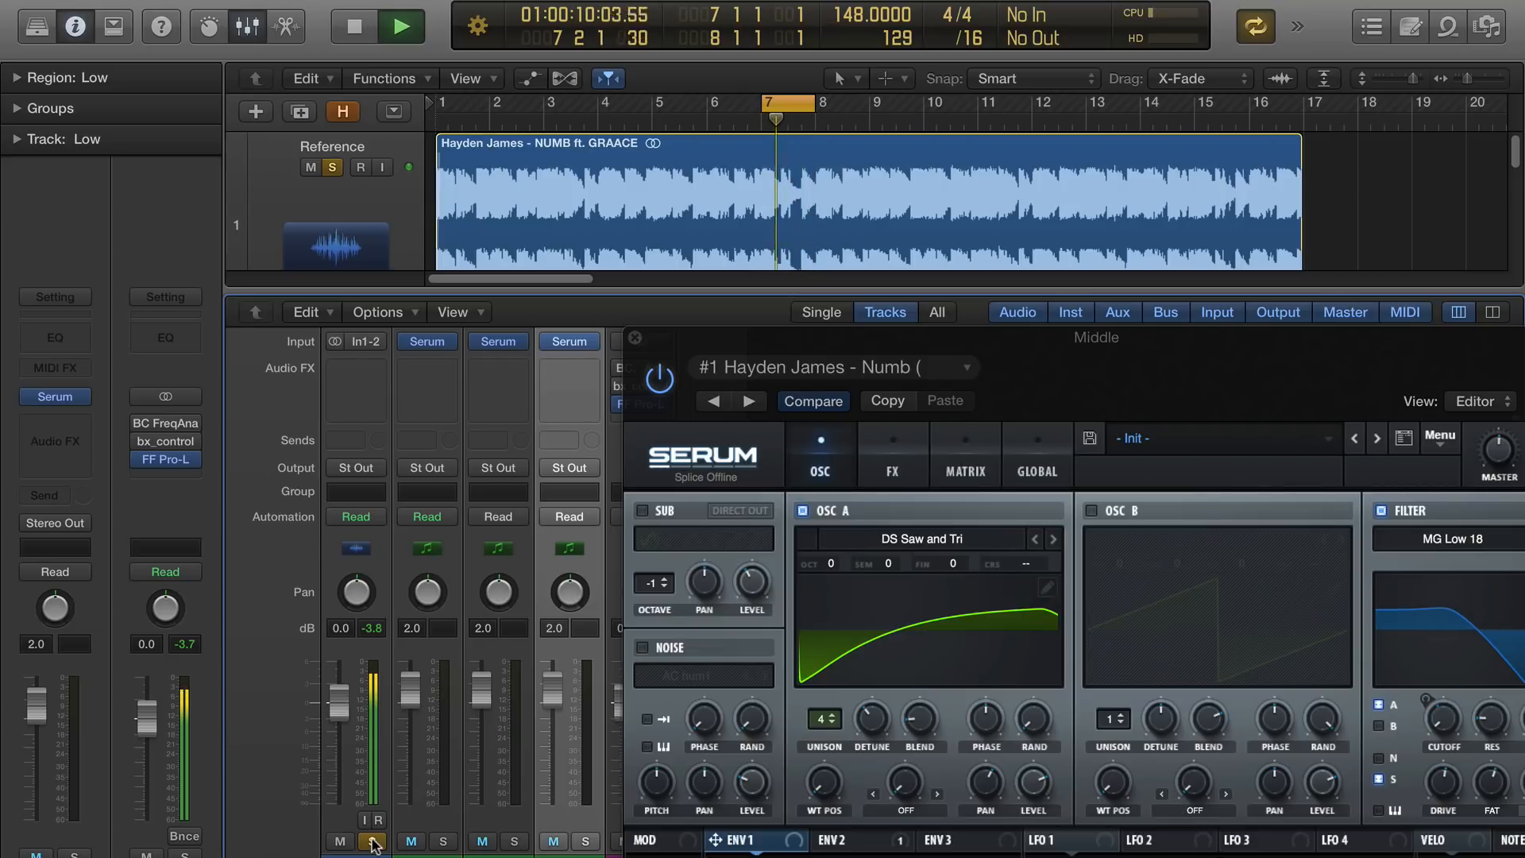
key("space")
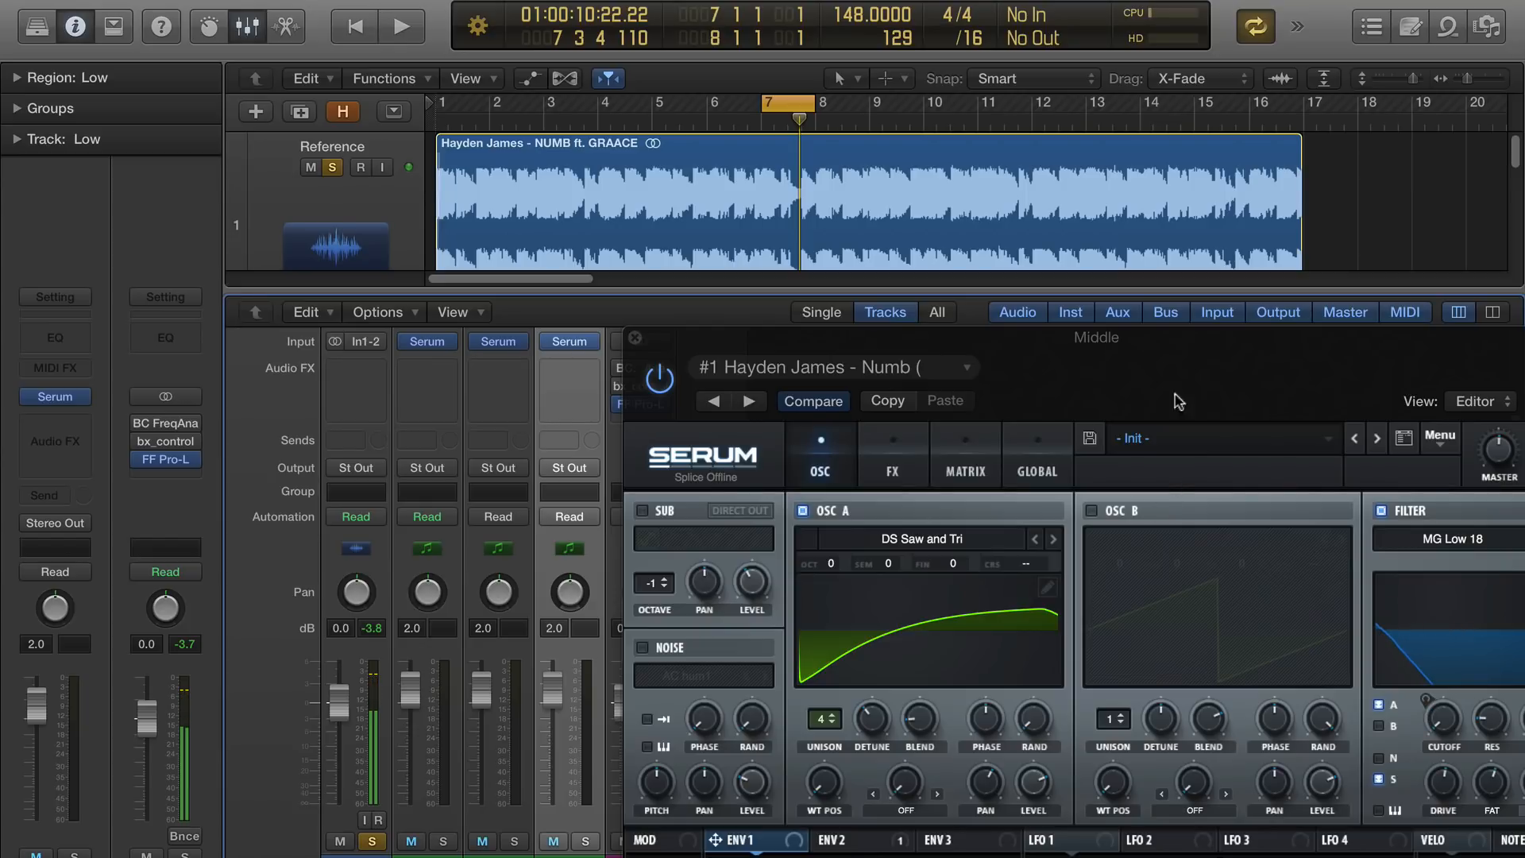
left_click_drag(1194, 374, 1026, 9)
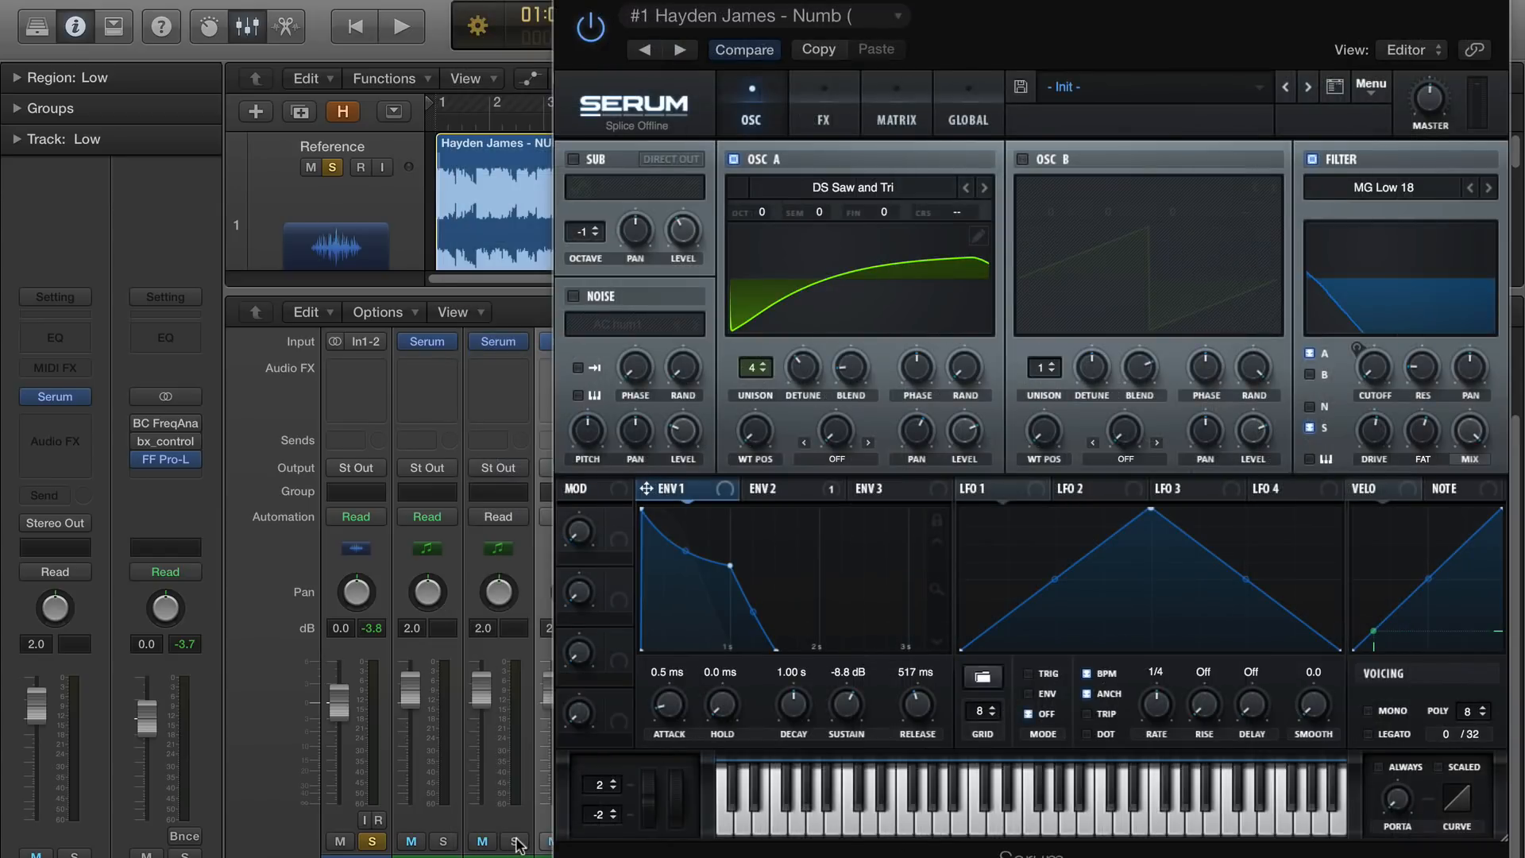
Return to soloing the Middle layer and shift the peak of its LFO 1 shape later in the cycle
left_click(515, 840)
left_click(985, 488)
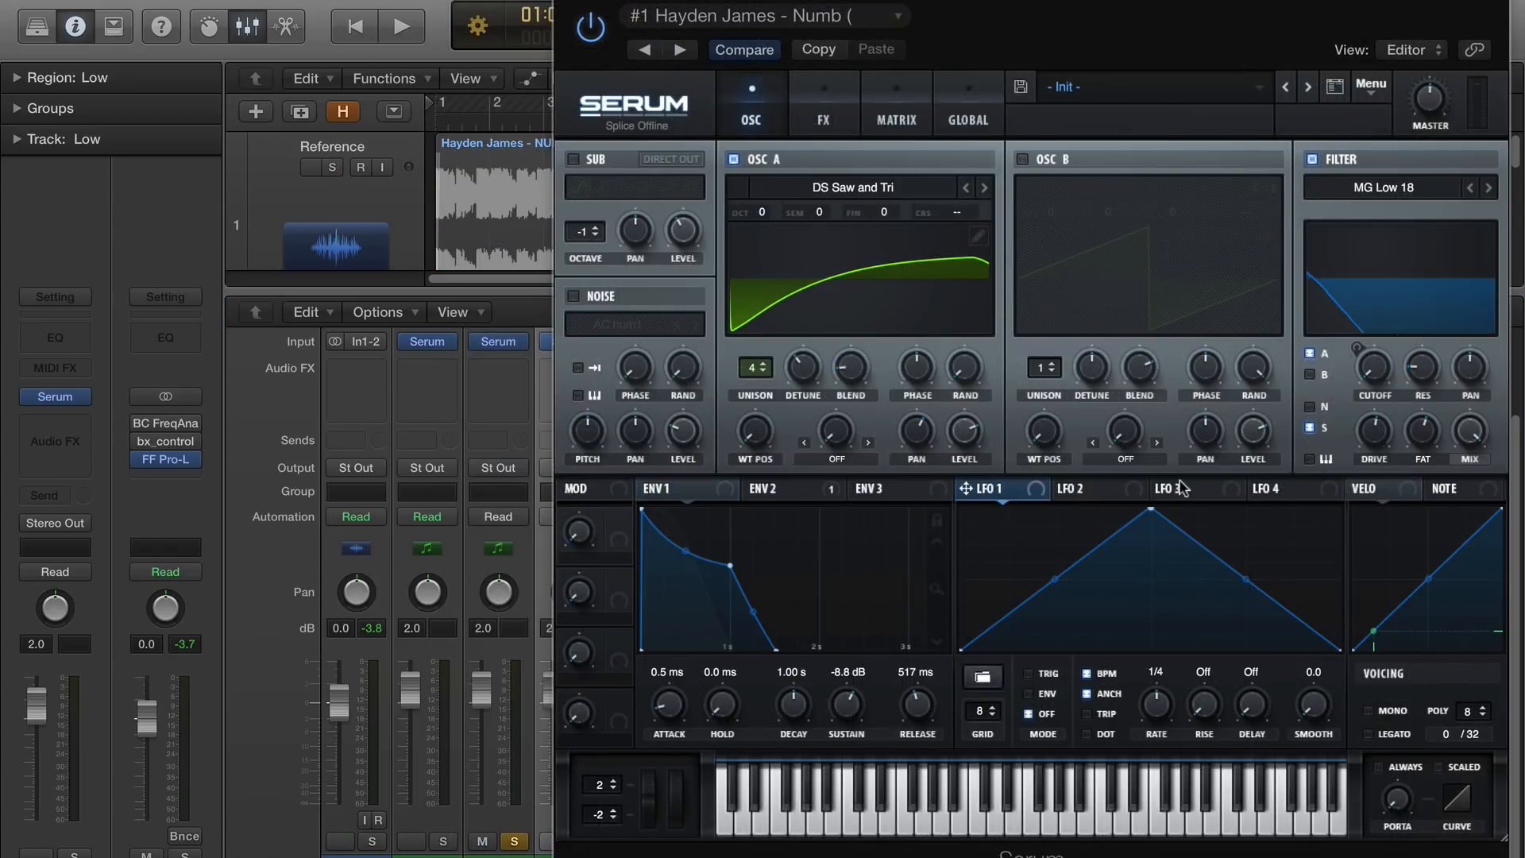
left_click_drag(1151, 512, 1226, 435)
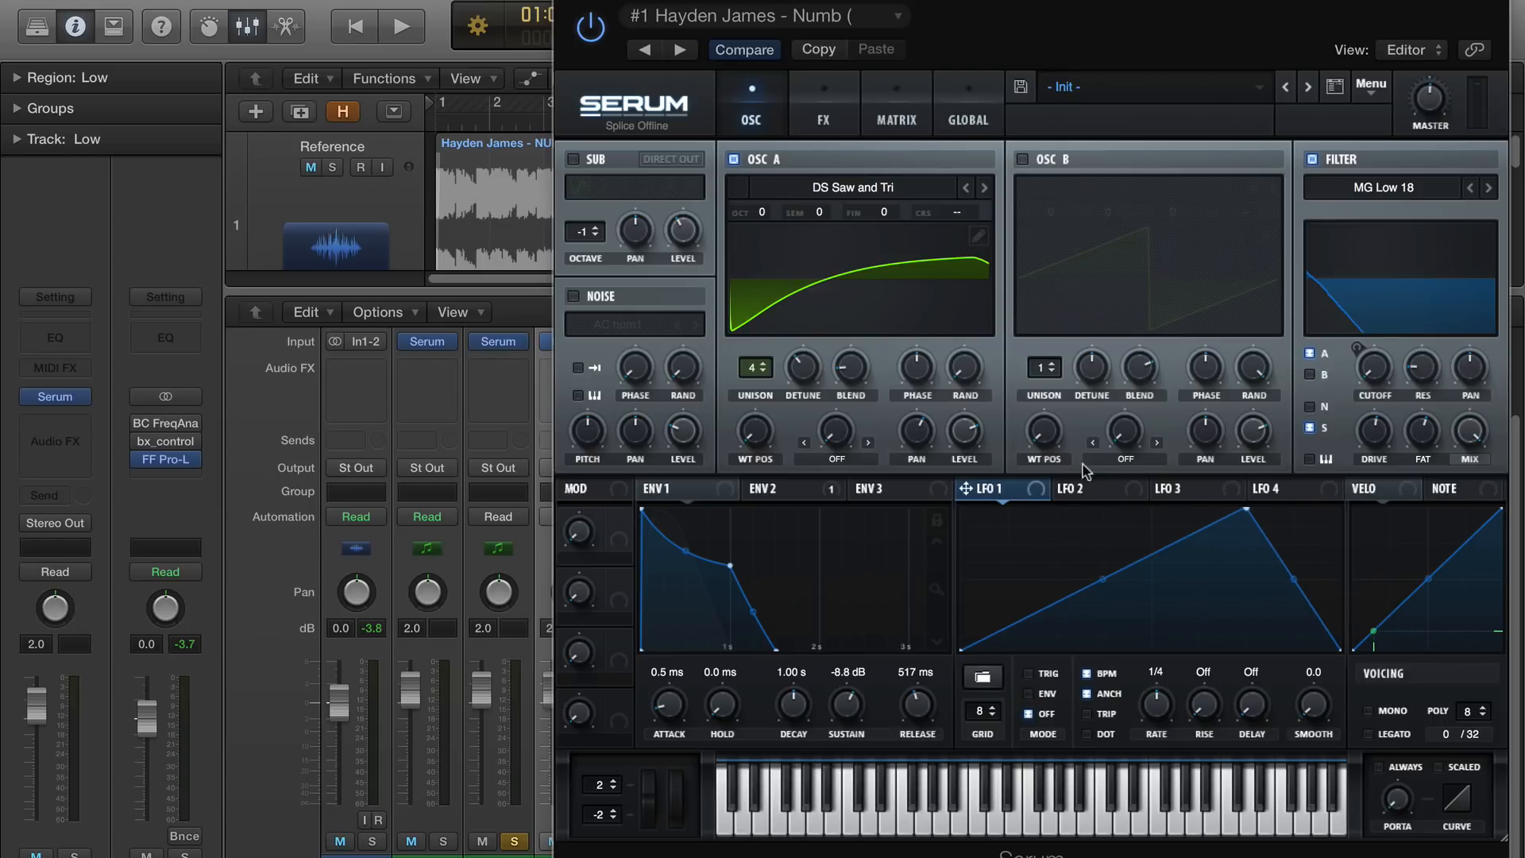
Modulate the Middle layer's filter cutoff with LFO 1 in ENV mode at a rate of one bar and audition it
left_click_drag(1036, 489, 1356, 451)
key("space")
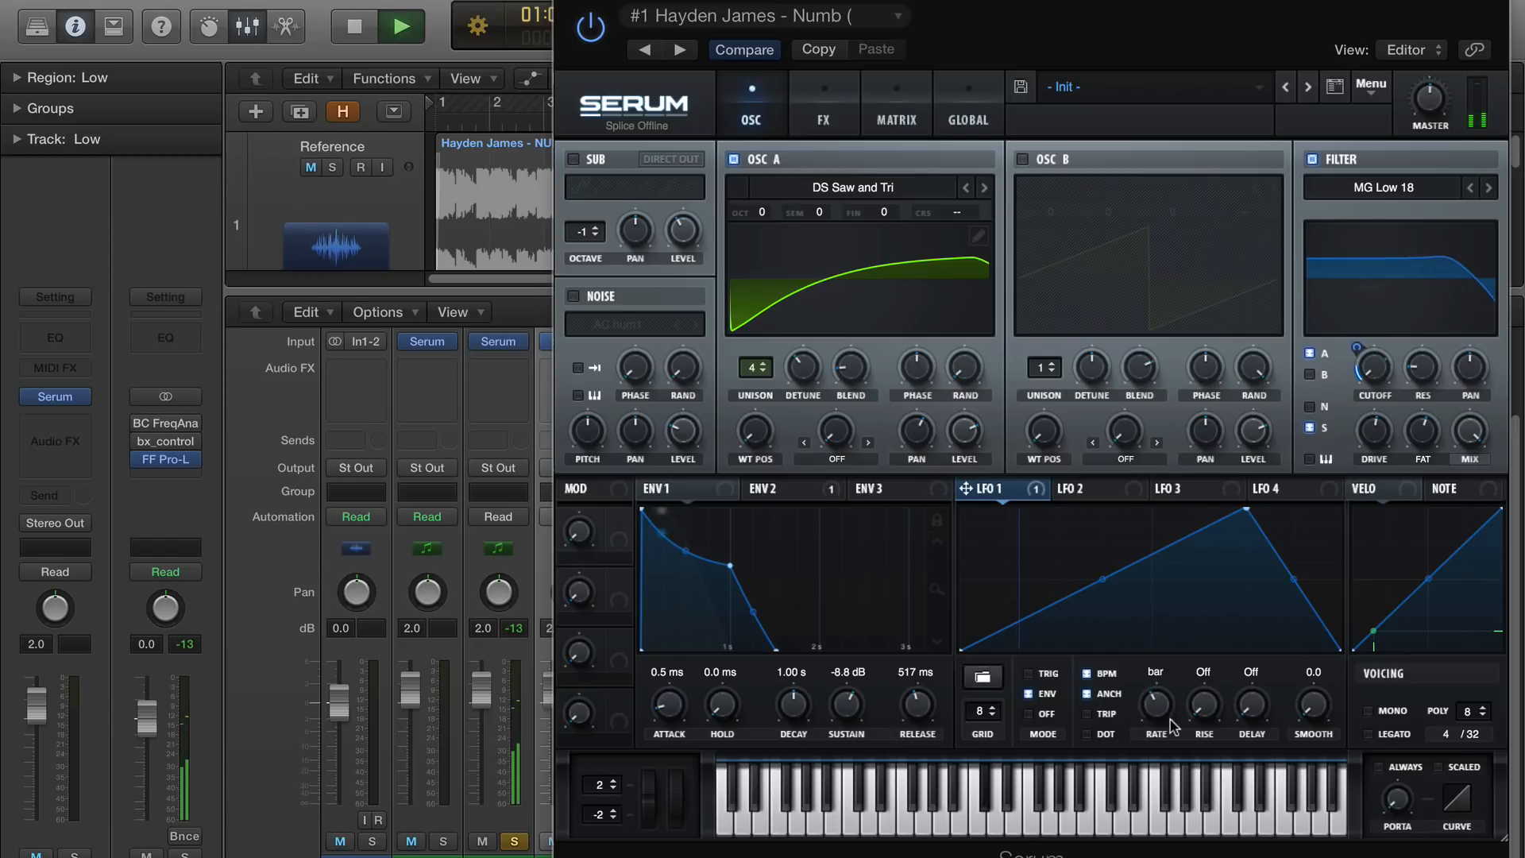
key("space")
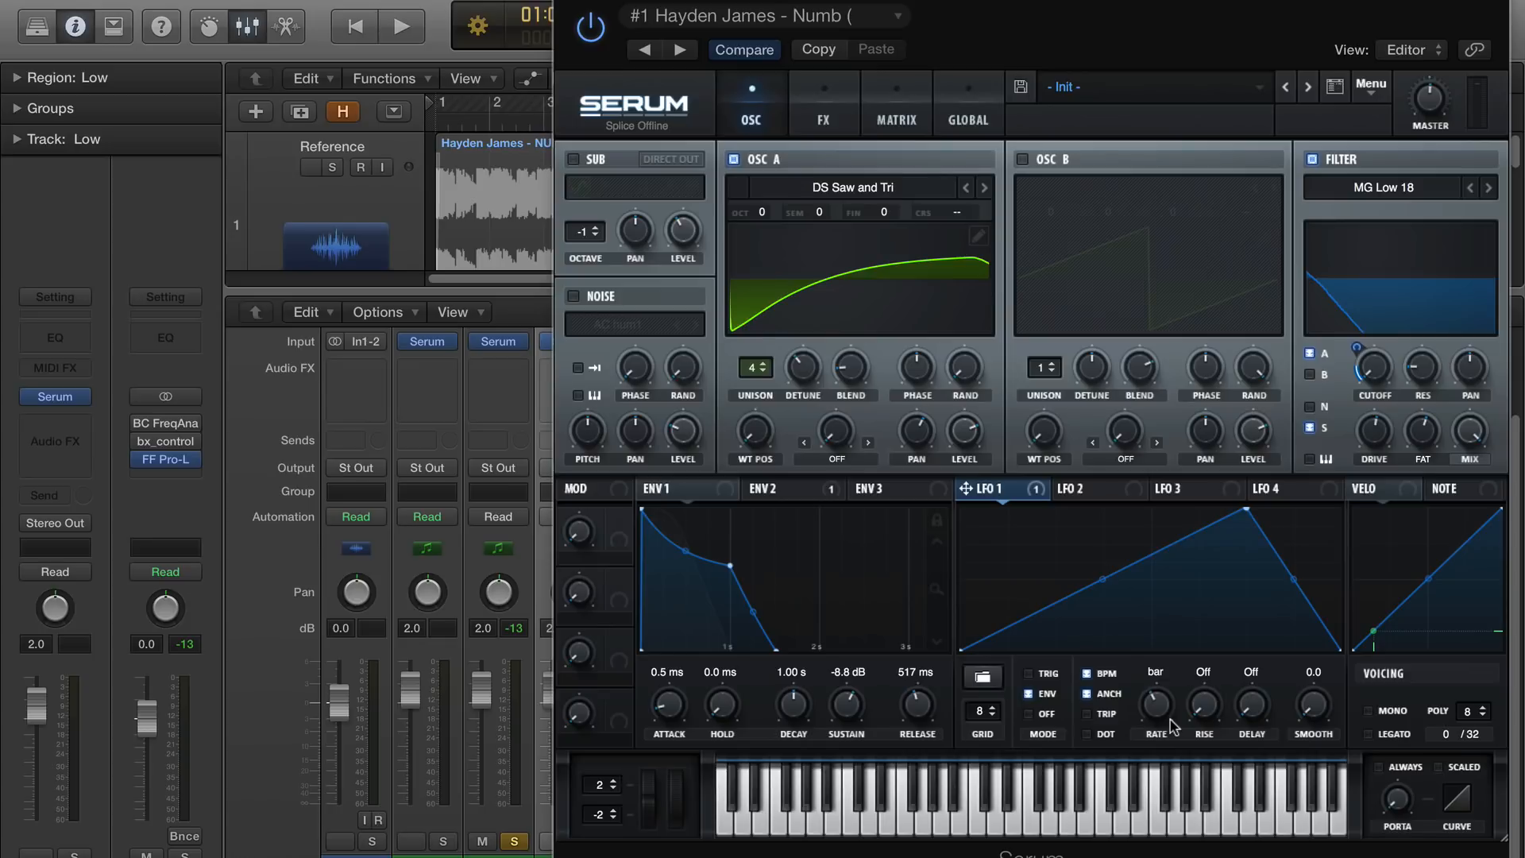
Solo the Low layer together with the Middle layer and play back the combined sound
mouse_move(926, 381)
left_click_drag(1009, 7, 1083, 4)
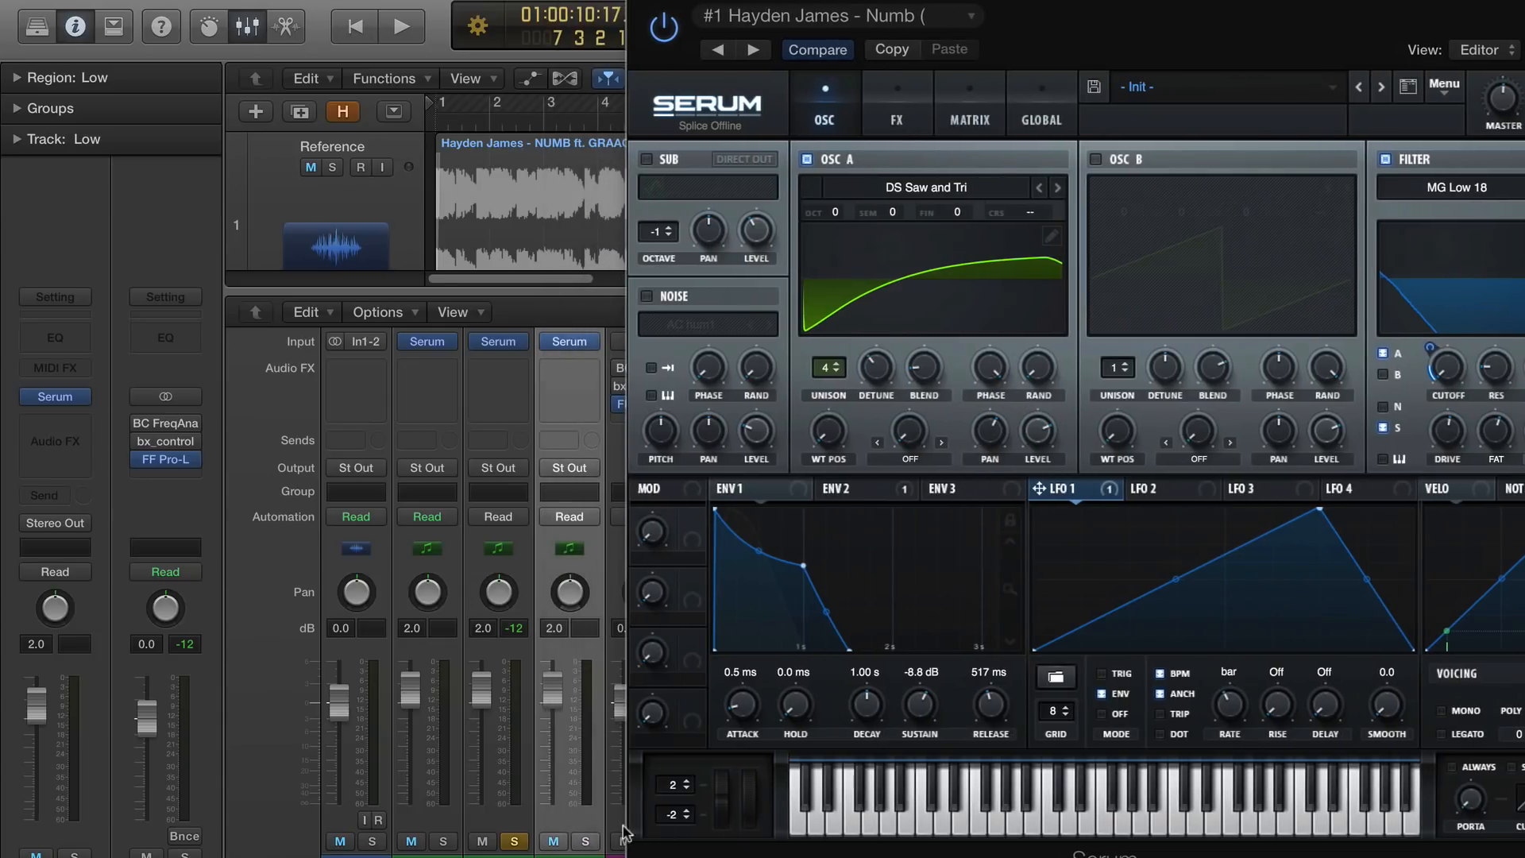
left_click(586, 840)
key("space")
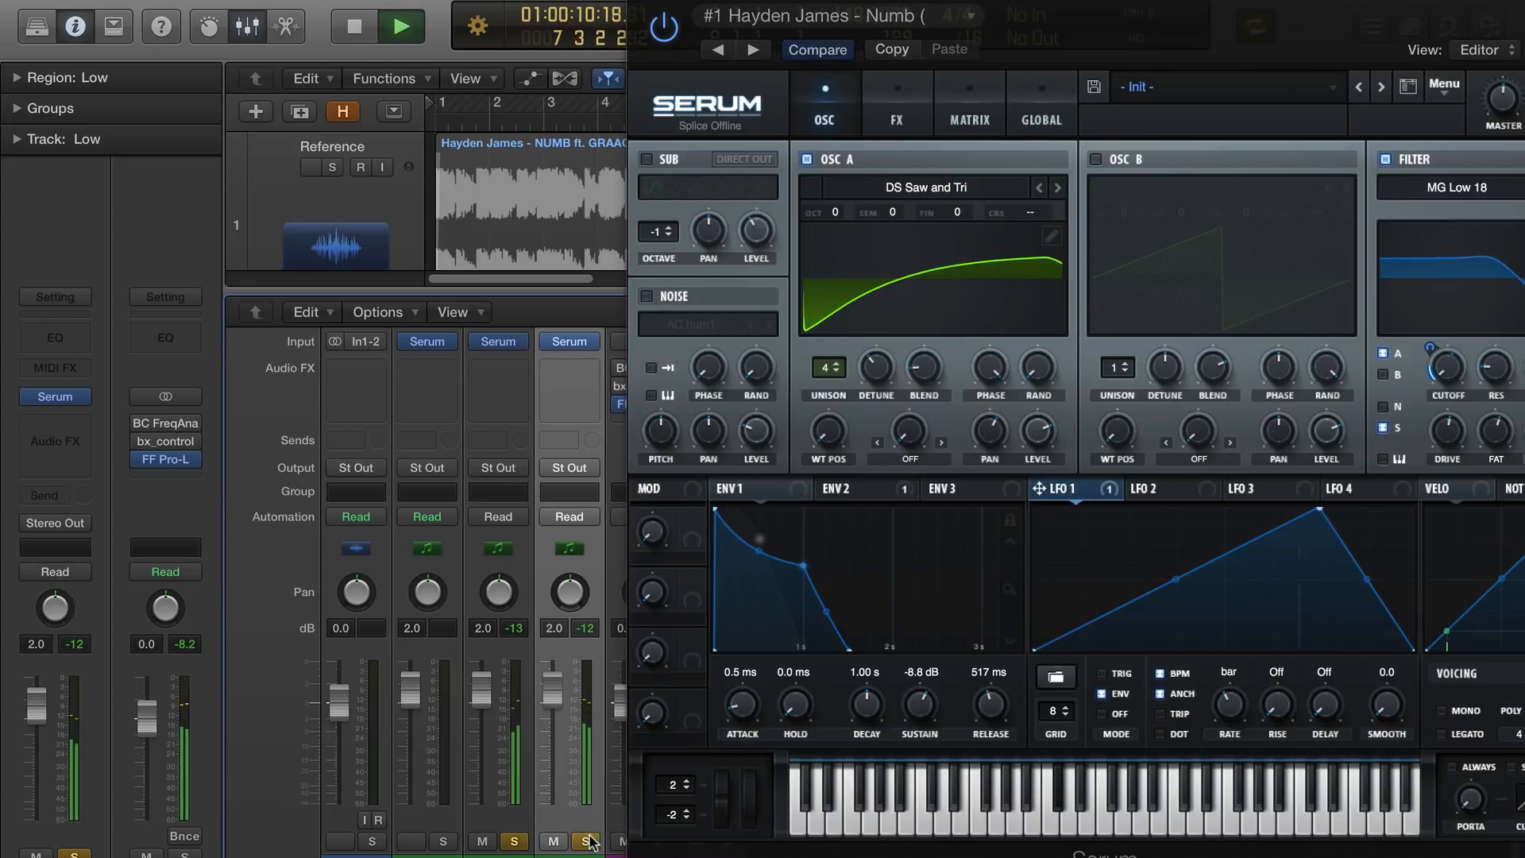
key("space")
Bypass LFO 1's filter cutoff modulation in the High layer's synth and solo the High track
left_click_drag(1144, 22, 1070, 38)
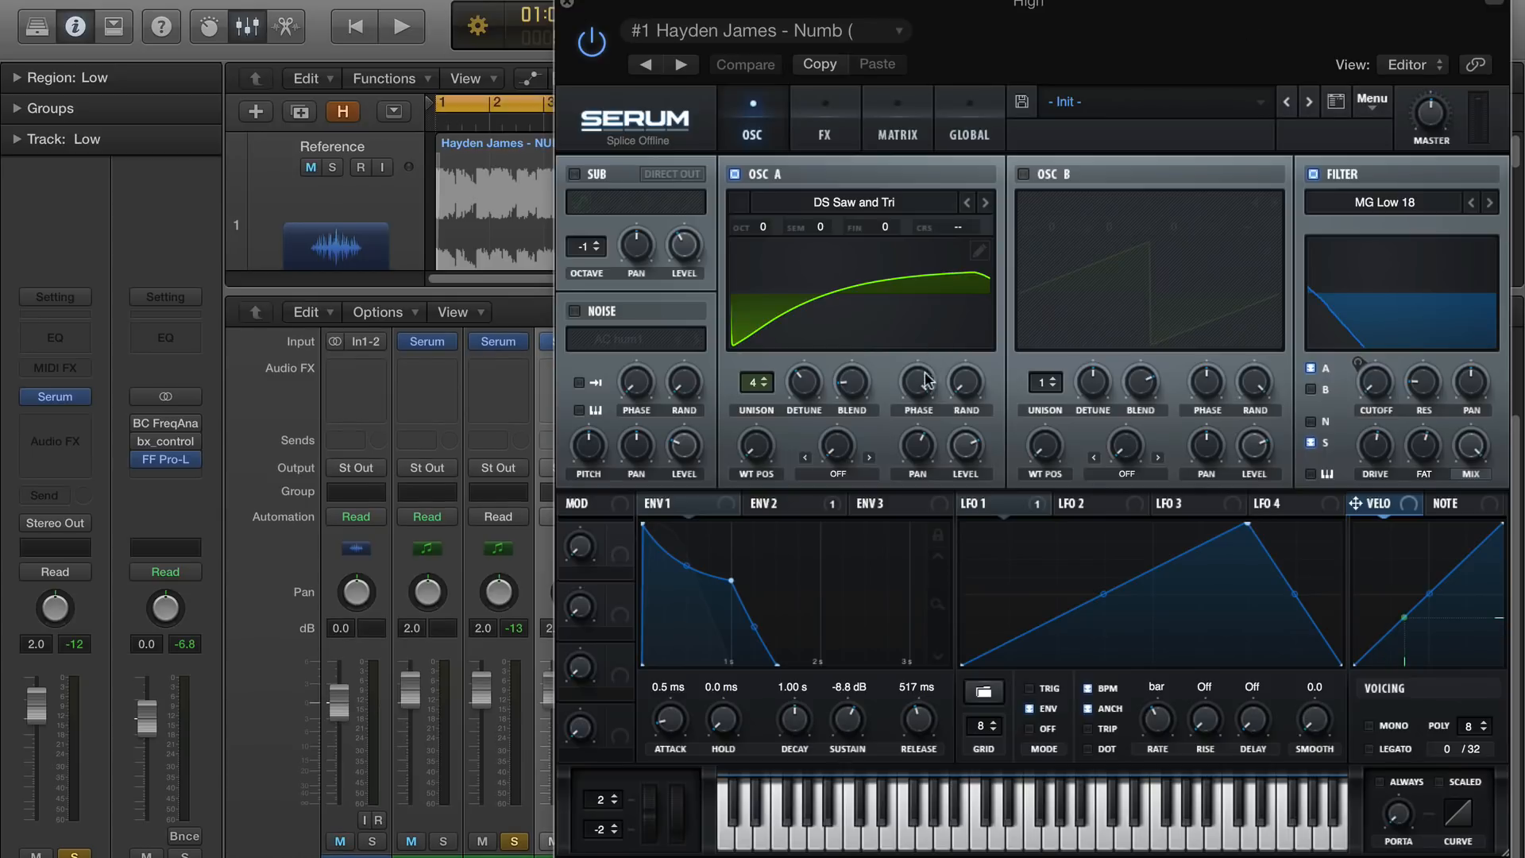
left_click(1034, 505)
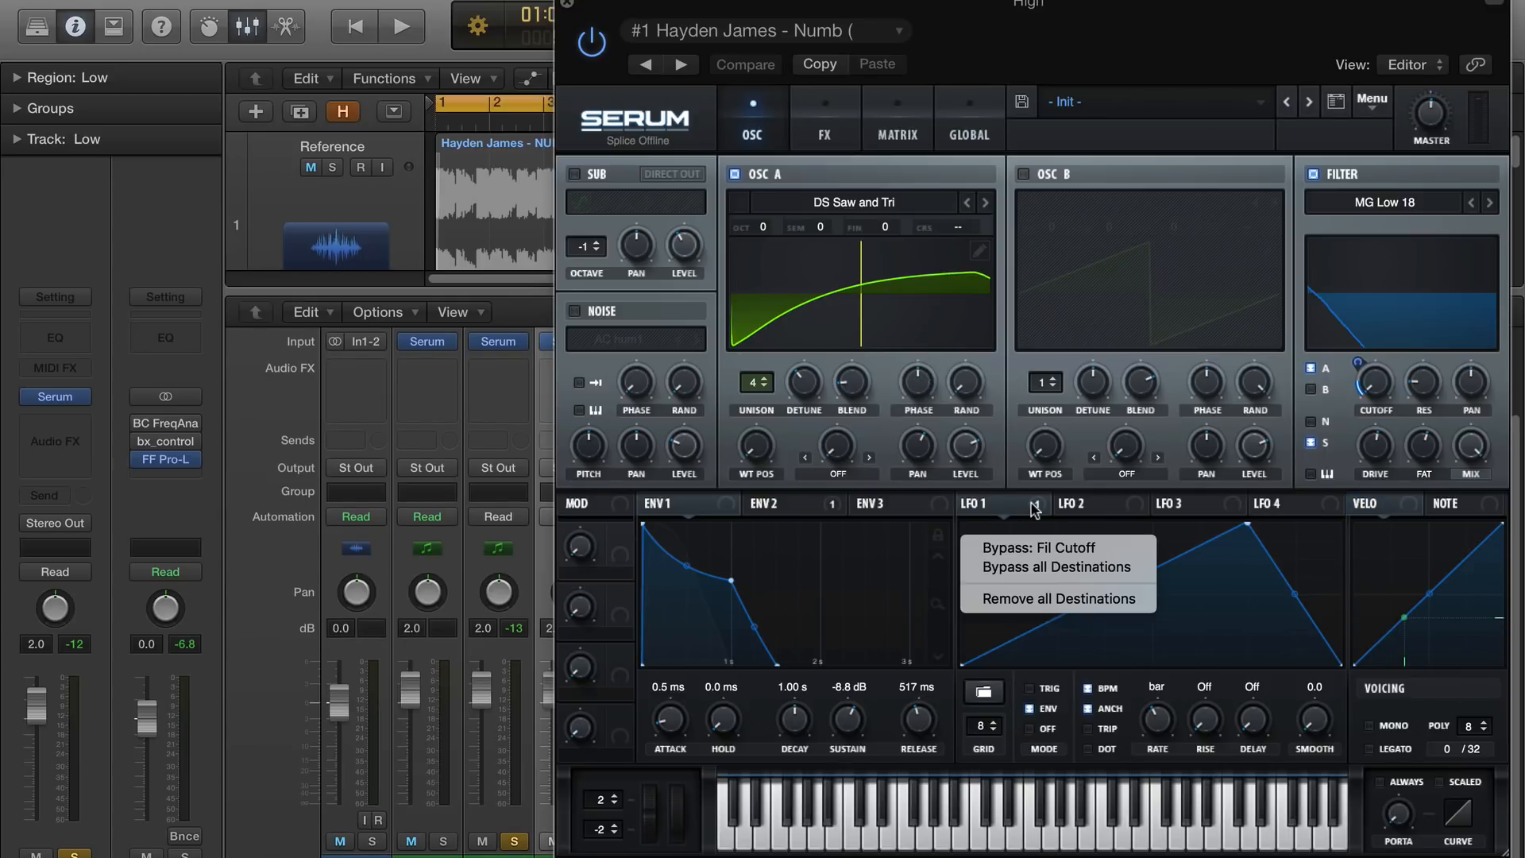
left_click(1066, 548)
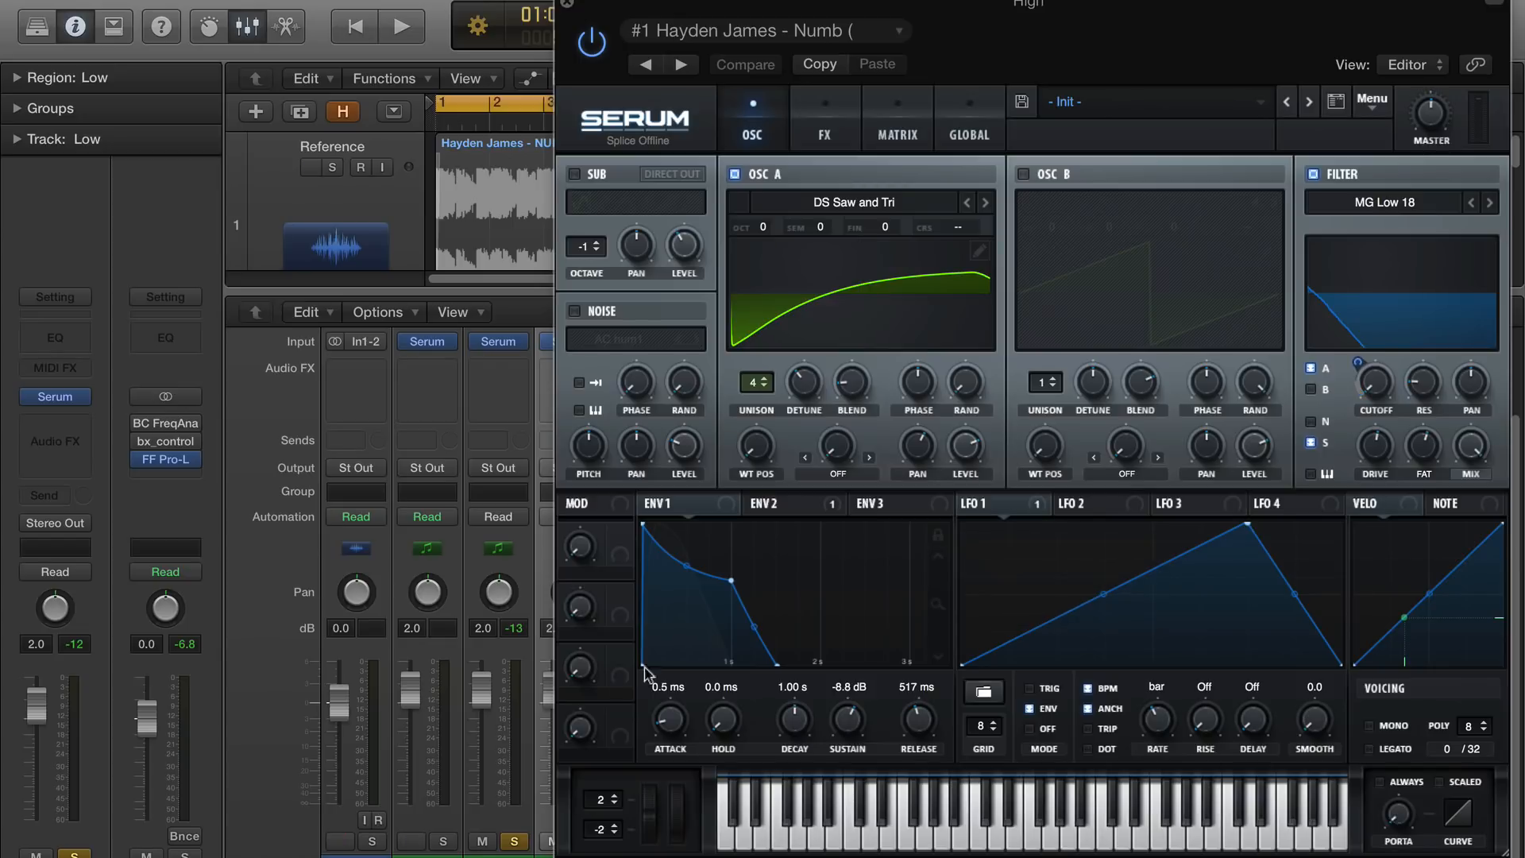
left_click(446, 840)
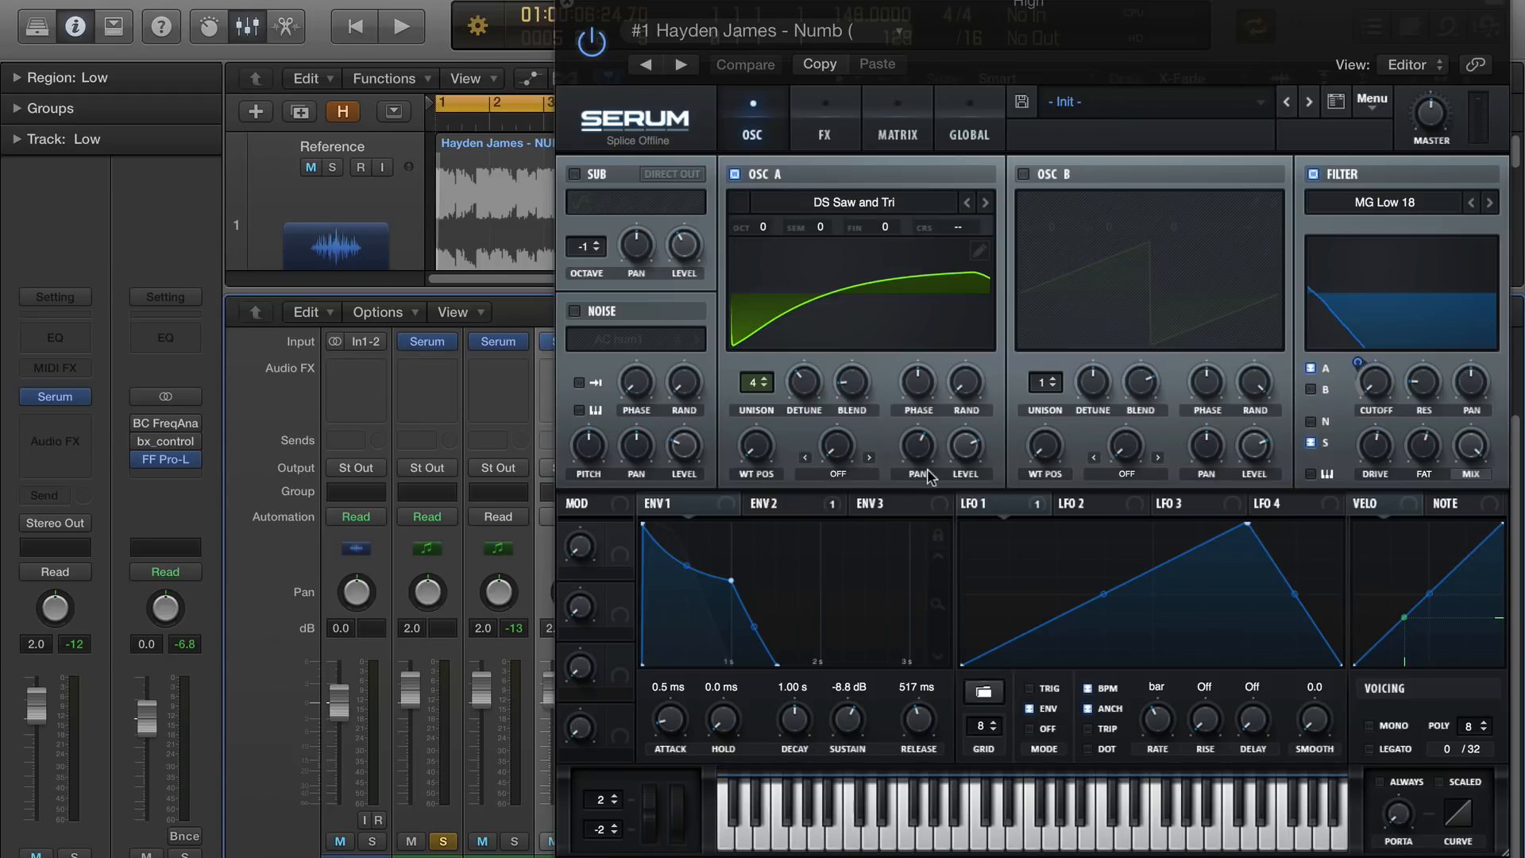
Reduce the High layer's oscillator A unison detune, lower its blend to about 7 and adjust its pan during playback
left_click(772, 507)
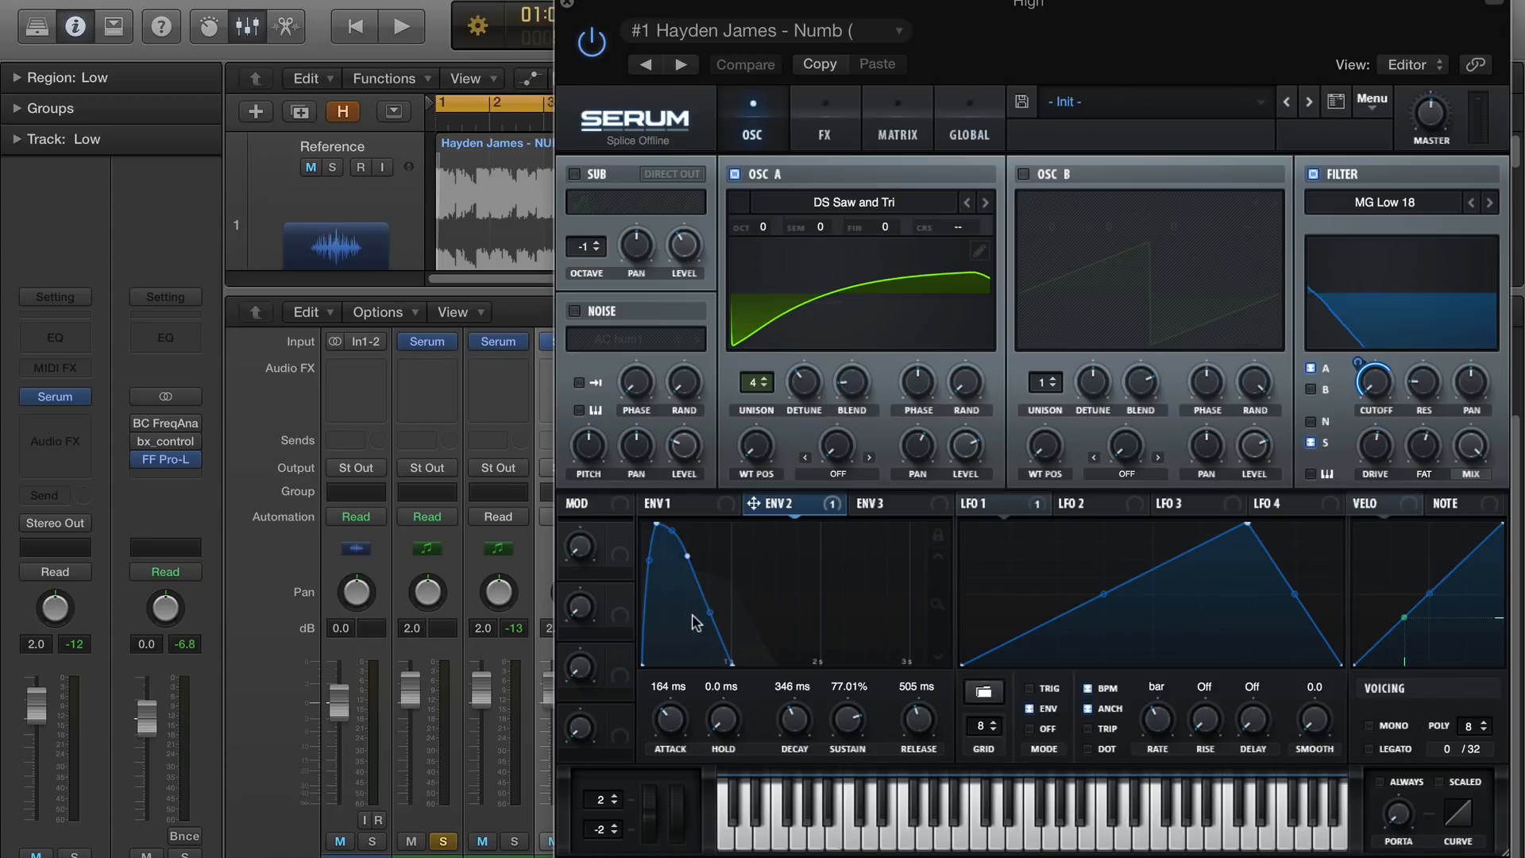
key("space")
mouse_move(803, 393)
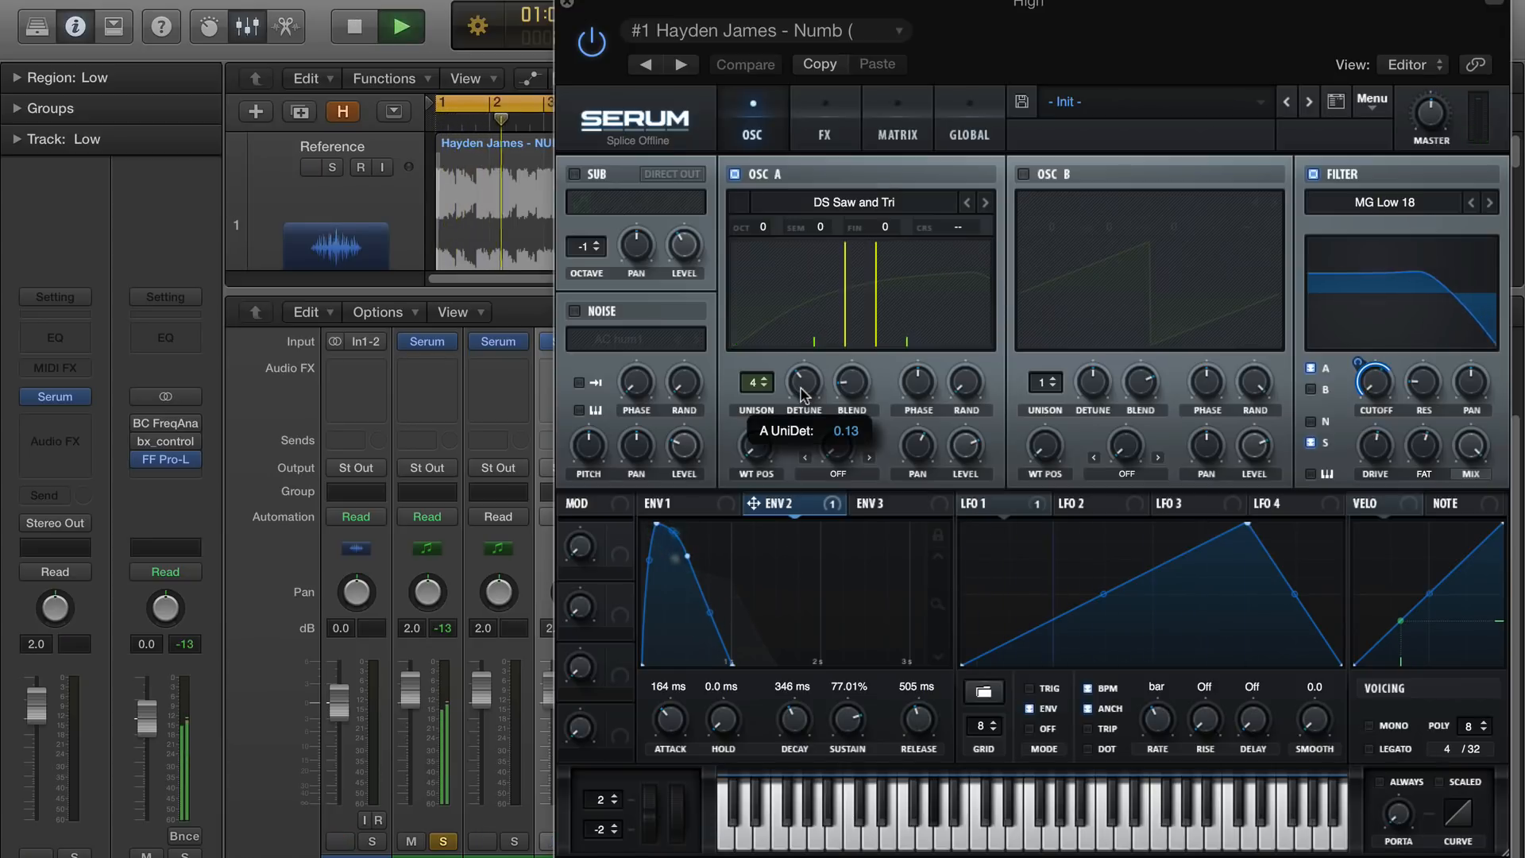
left_click_drag(803, 394, 811, 426)
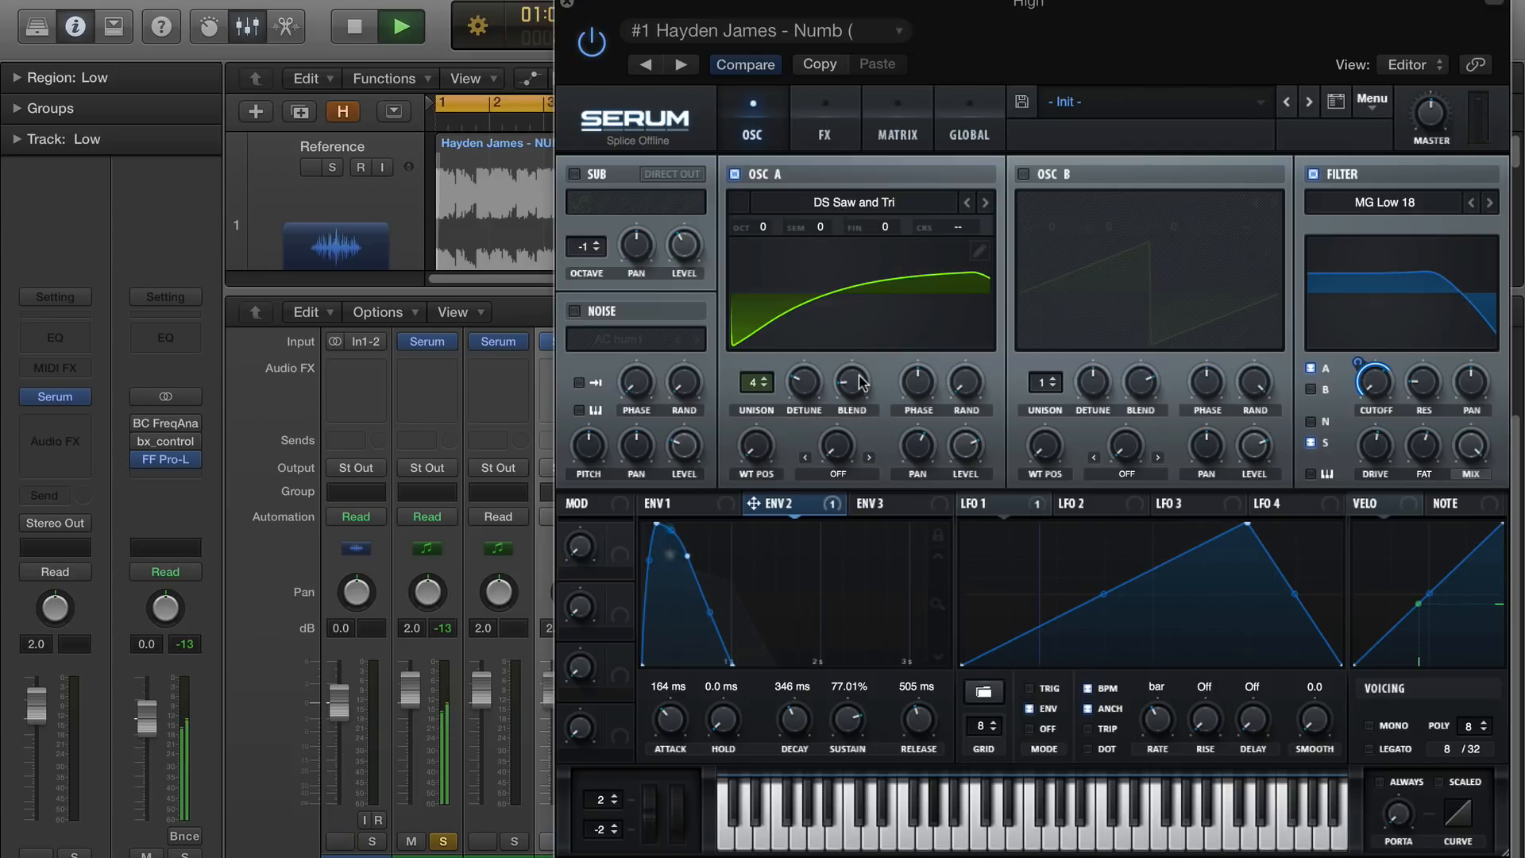
mouse_move(862, 385)
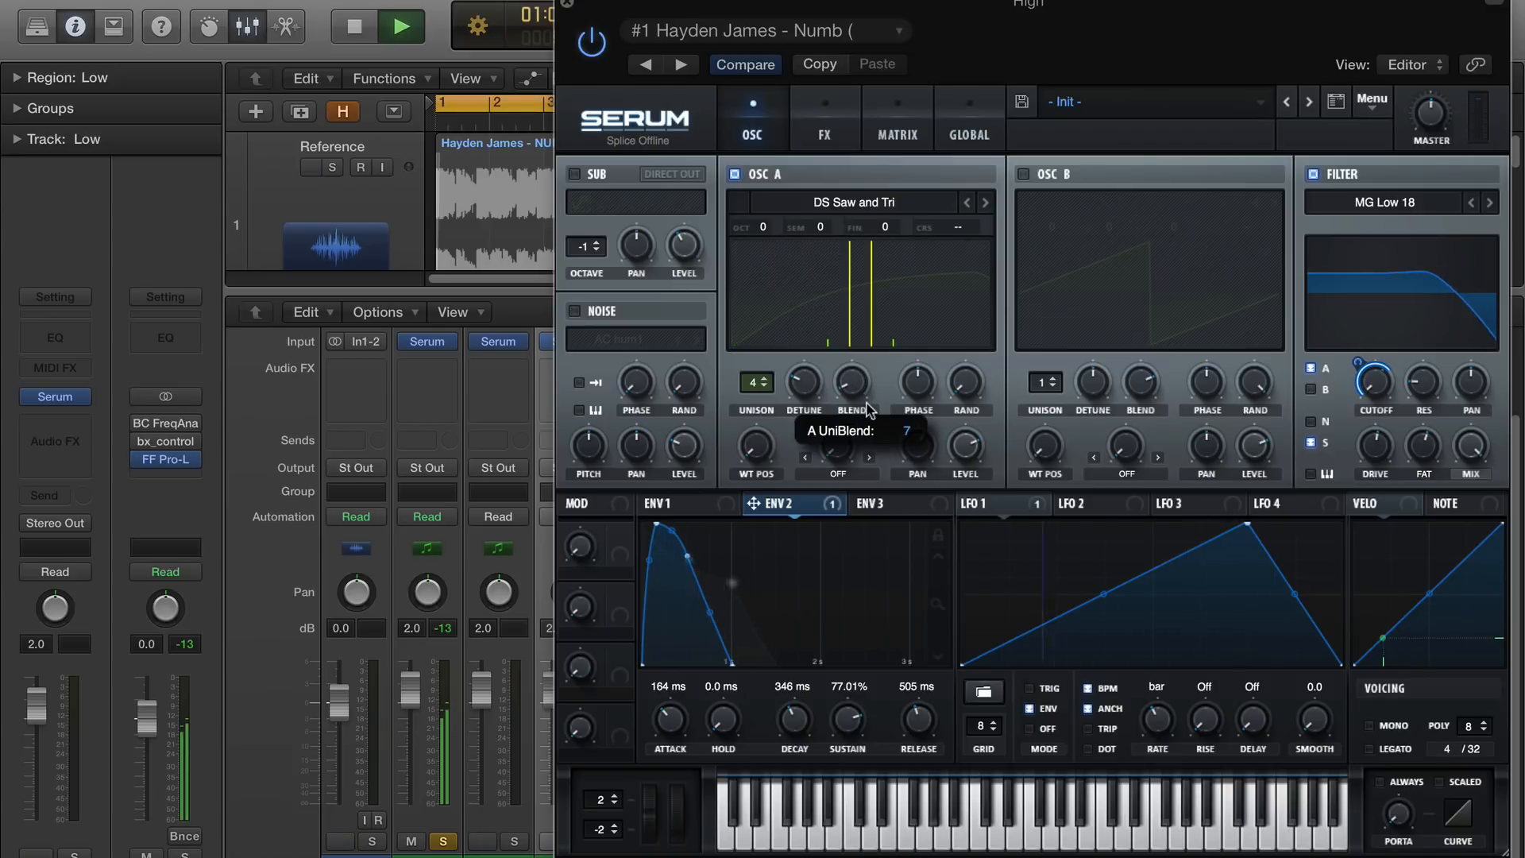
scroll(869, 411, "down", 2)
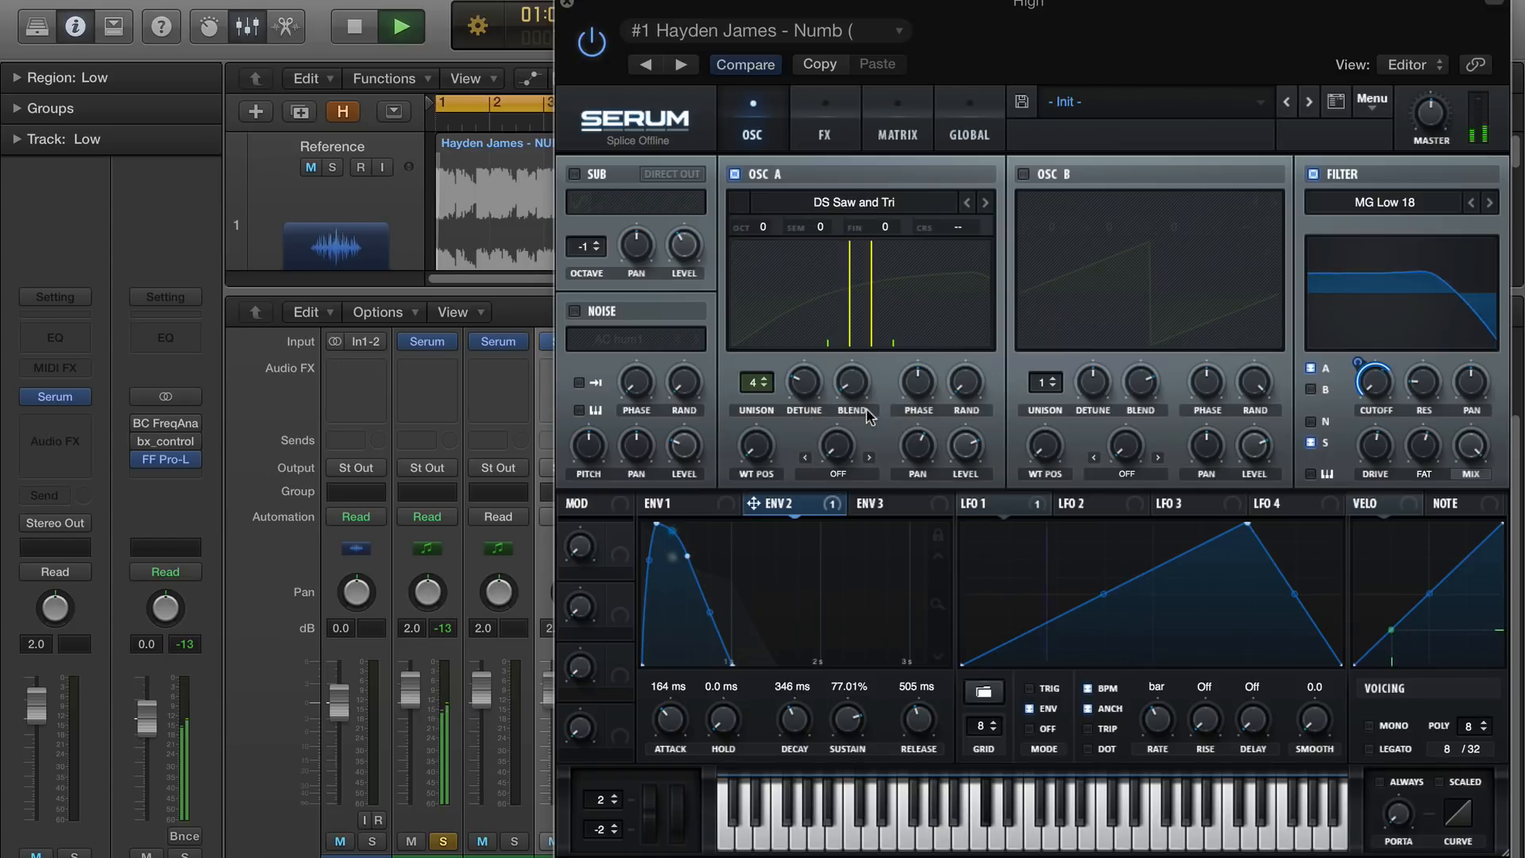
mouse_move(925, 457)
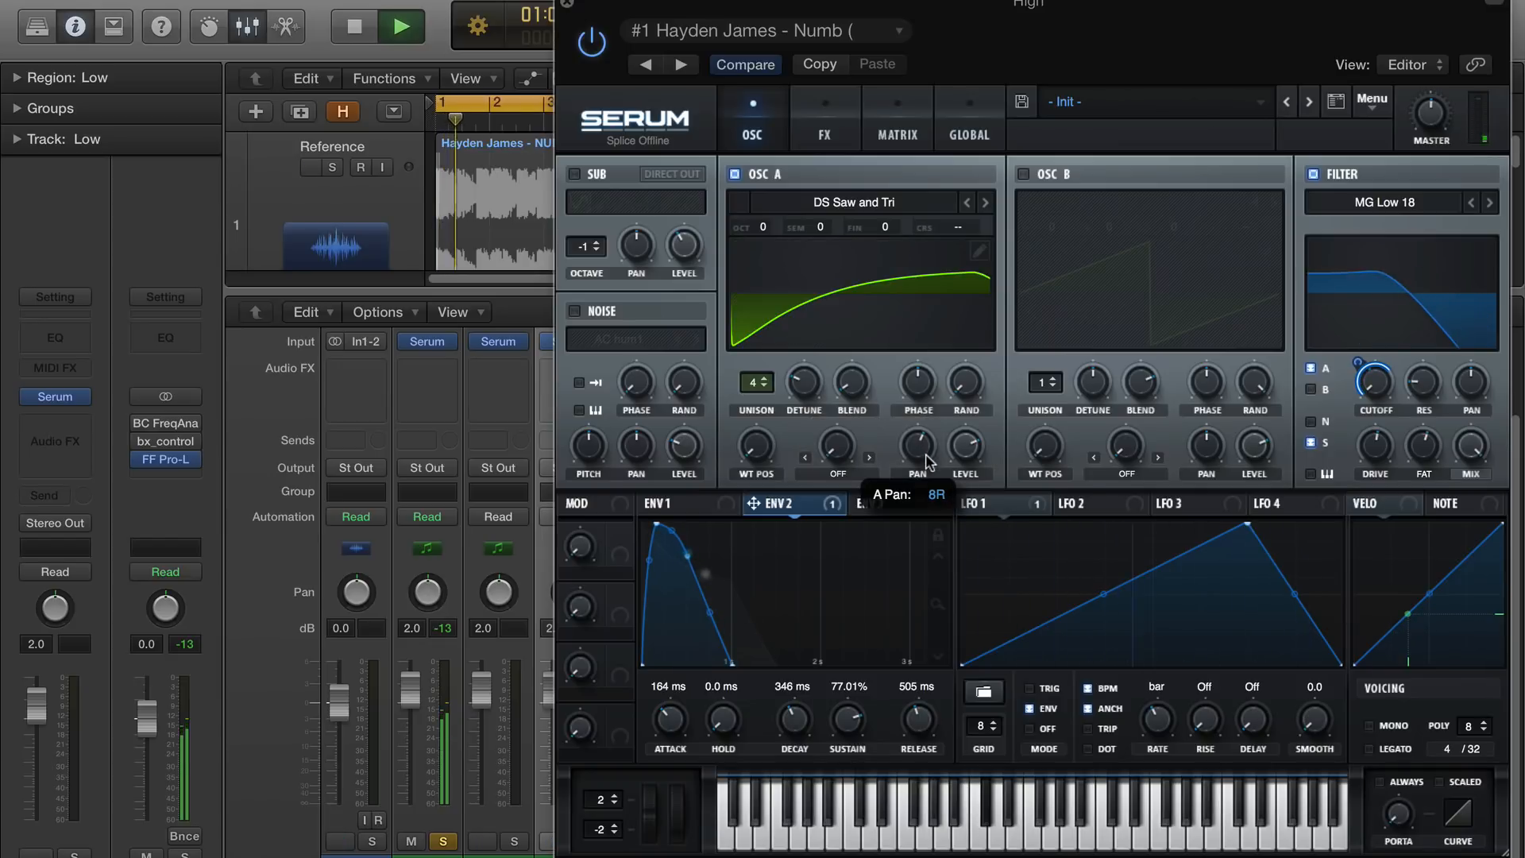
scroll(925, 456, "down", 4)
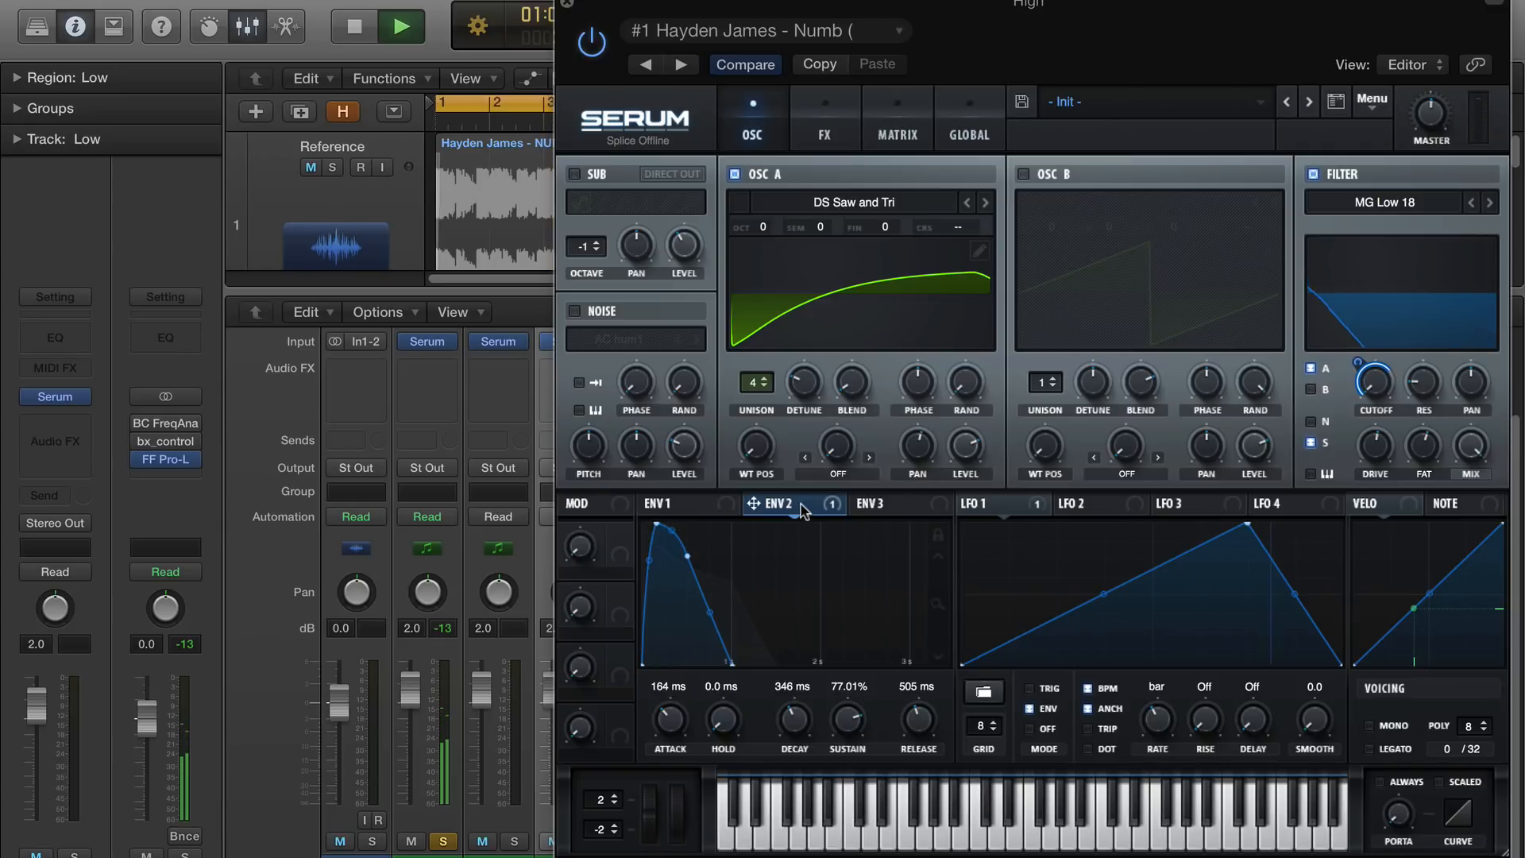
Set the High layer's envelope 2 to 124 ms attack, 265 ms decay and 75.05% sustain while listening
scroll(669, 725, "down", 2)
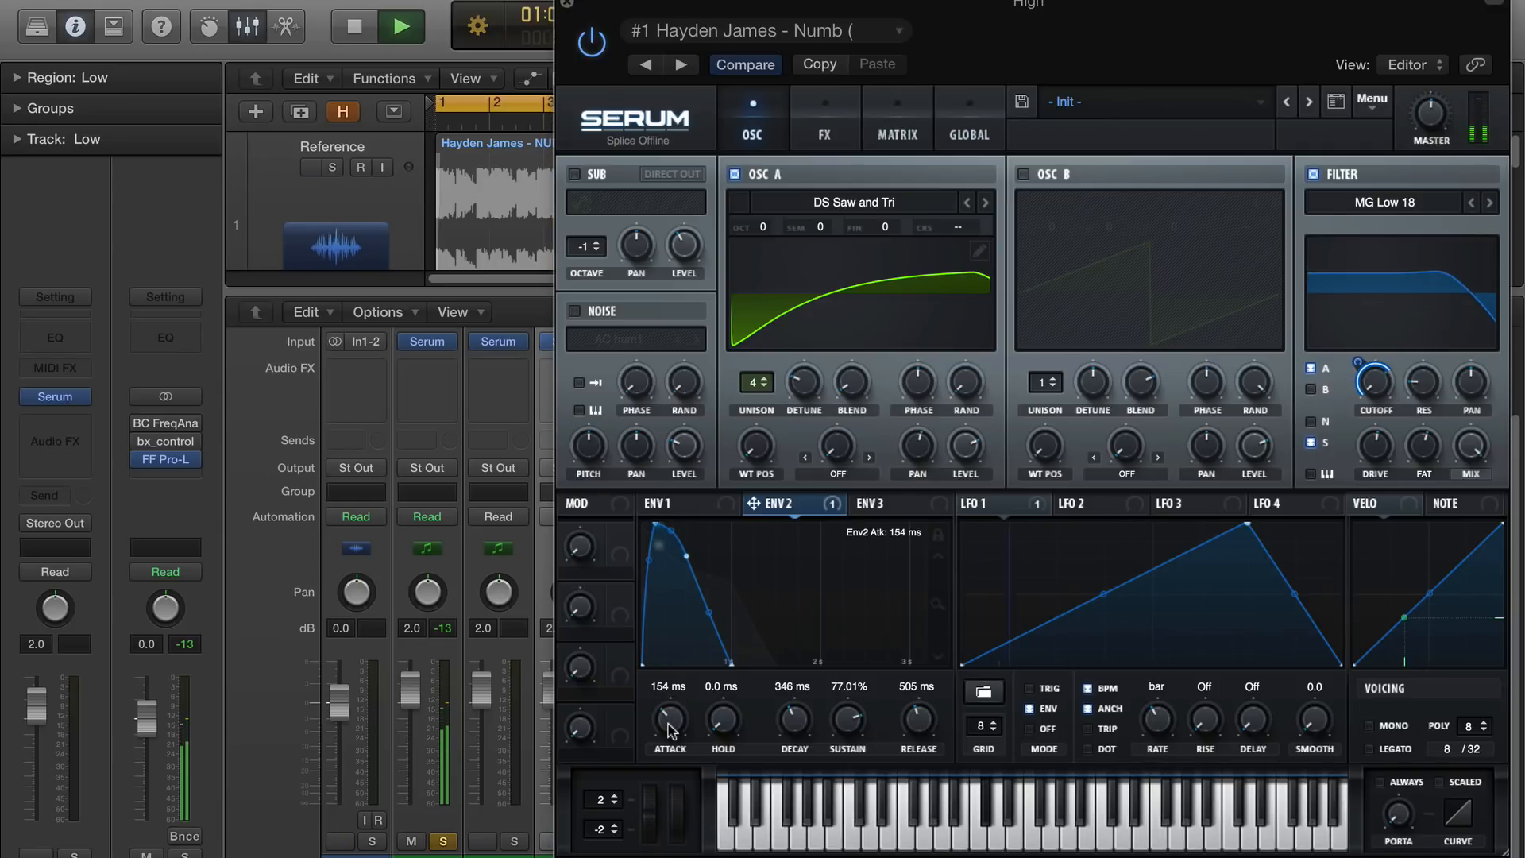
scroll(669, 724, "down", 3)
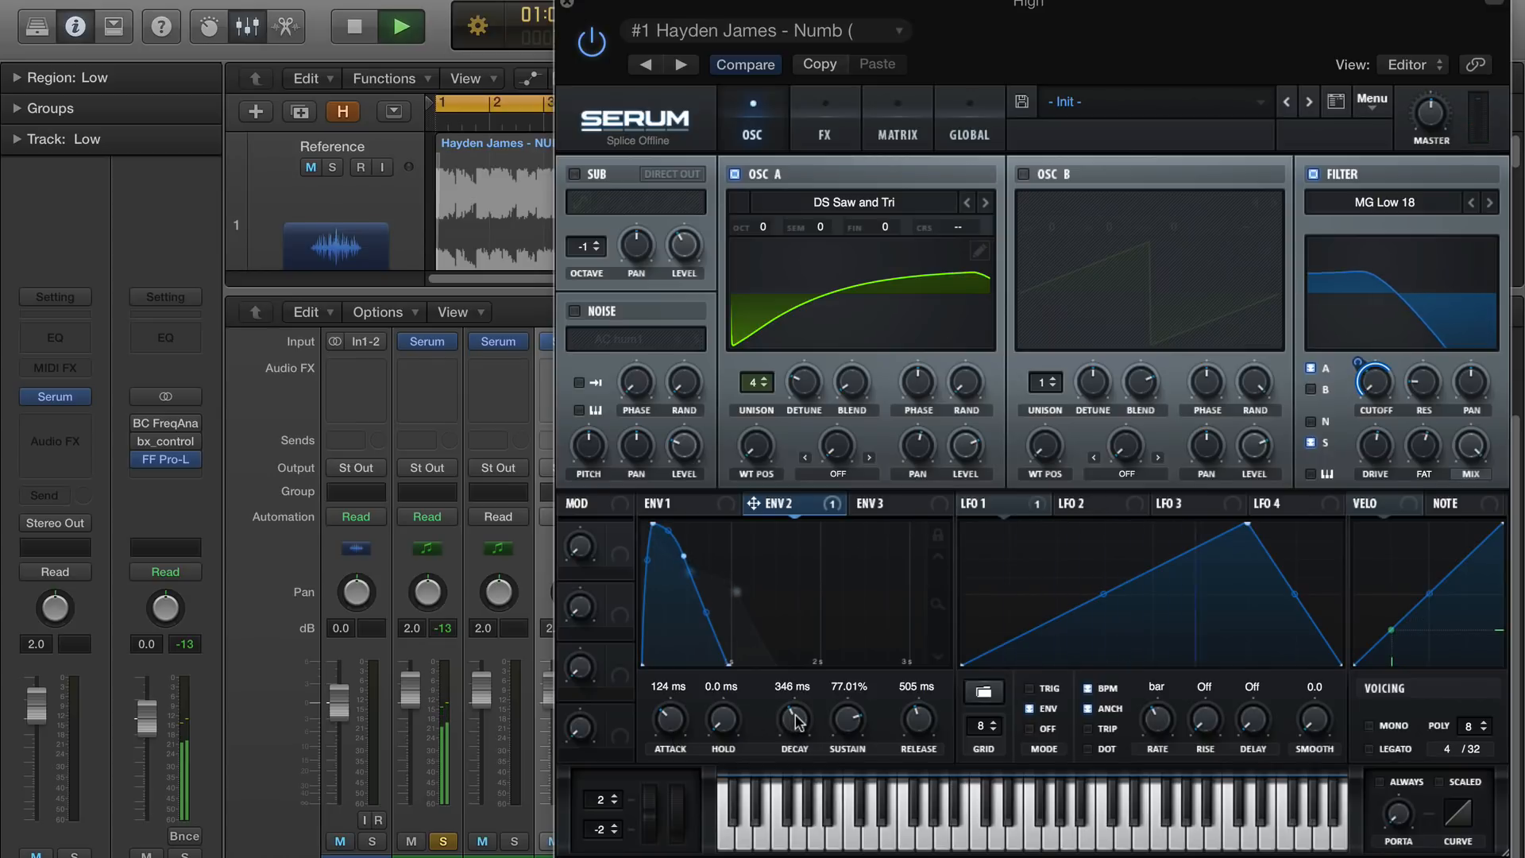
scroll(798, 724, "down", 3)
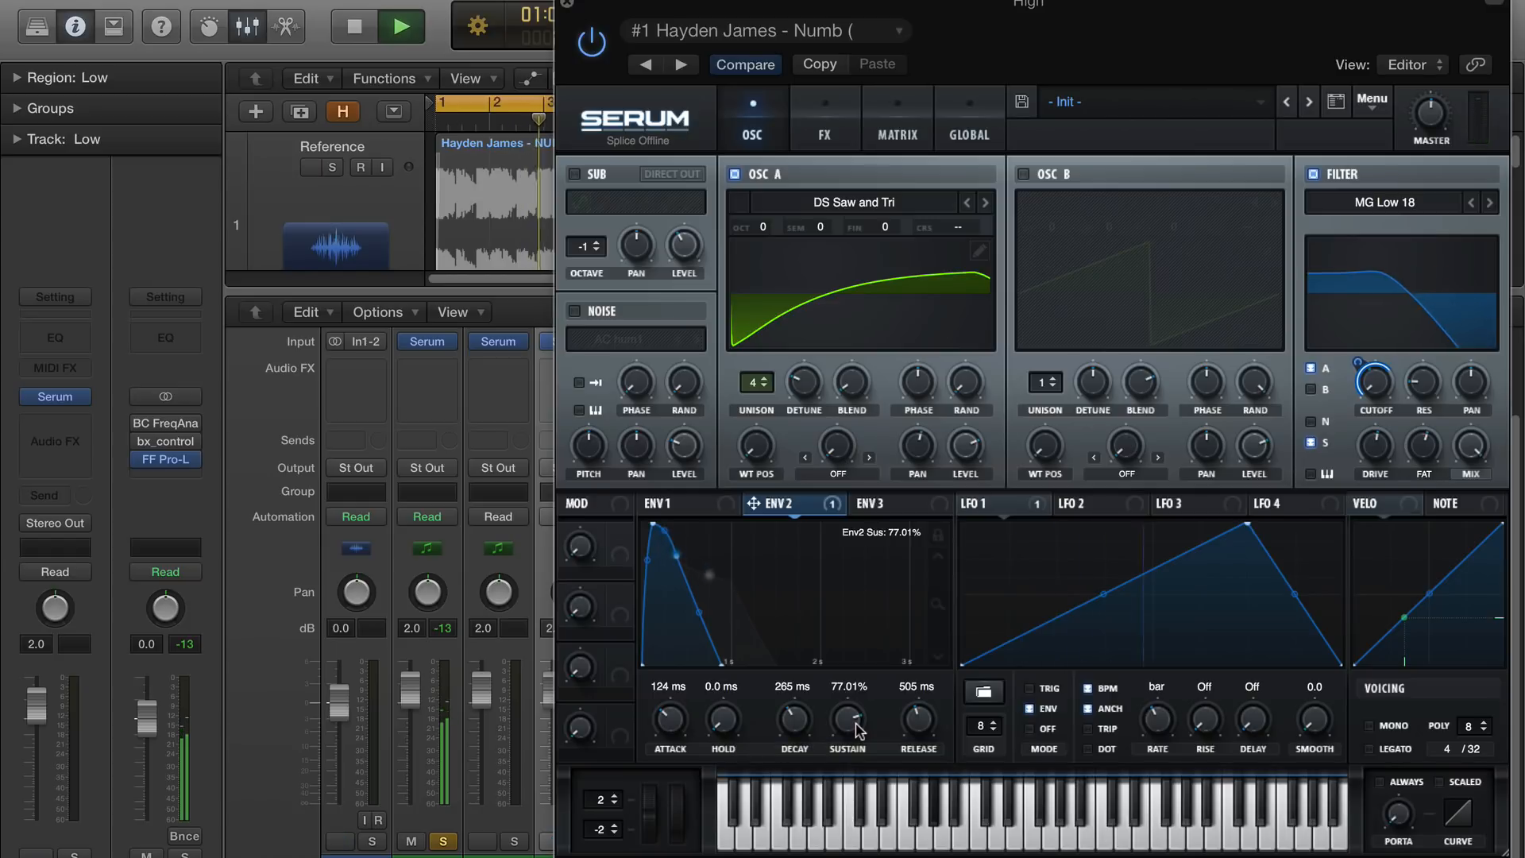
scroll(857, 727, "down", 1)
scroll(858, 729, "down", 2)
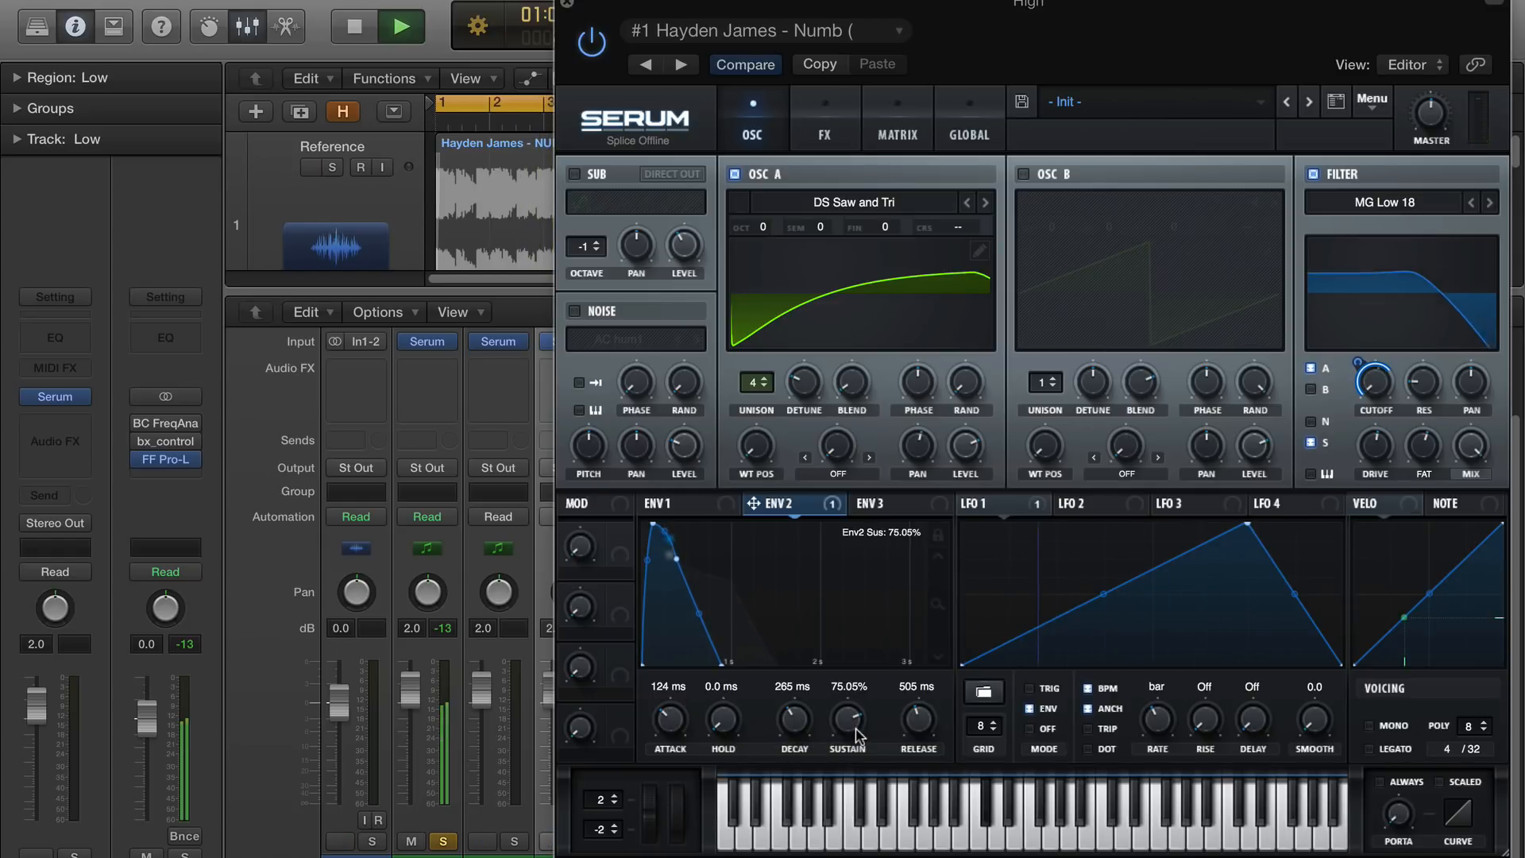
Set the High layer's envelope 2 sustain to 74.74% and lower its filter resonance during playback
scroll(856, 731, "down", 1)
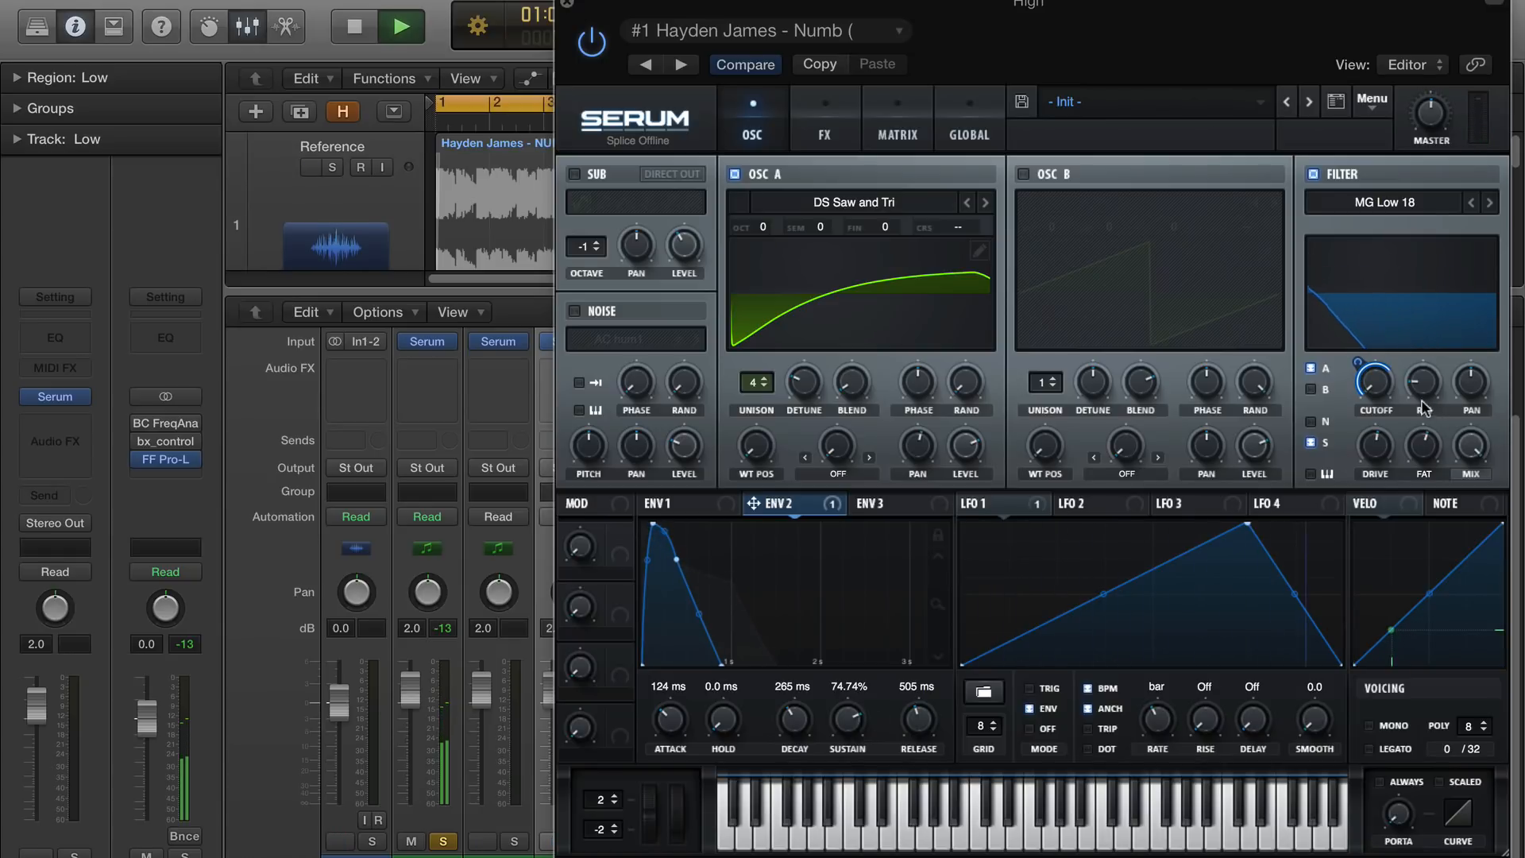
left_click_drag(1424, 390, 1449, 472)
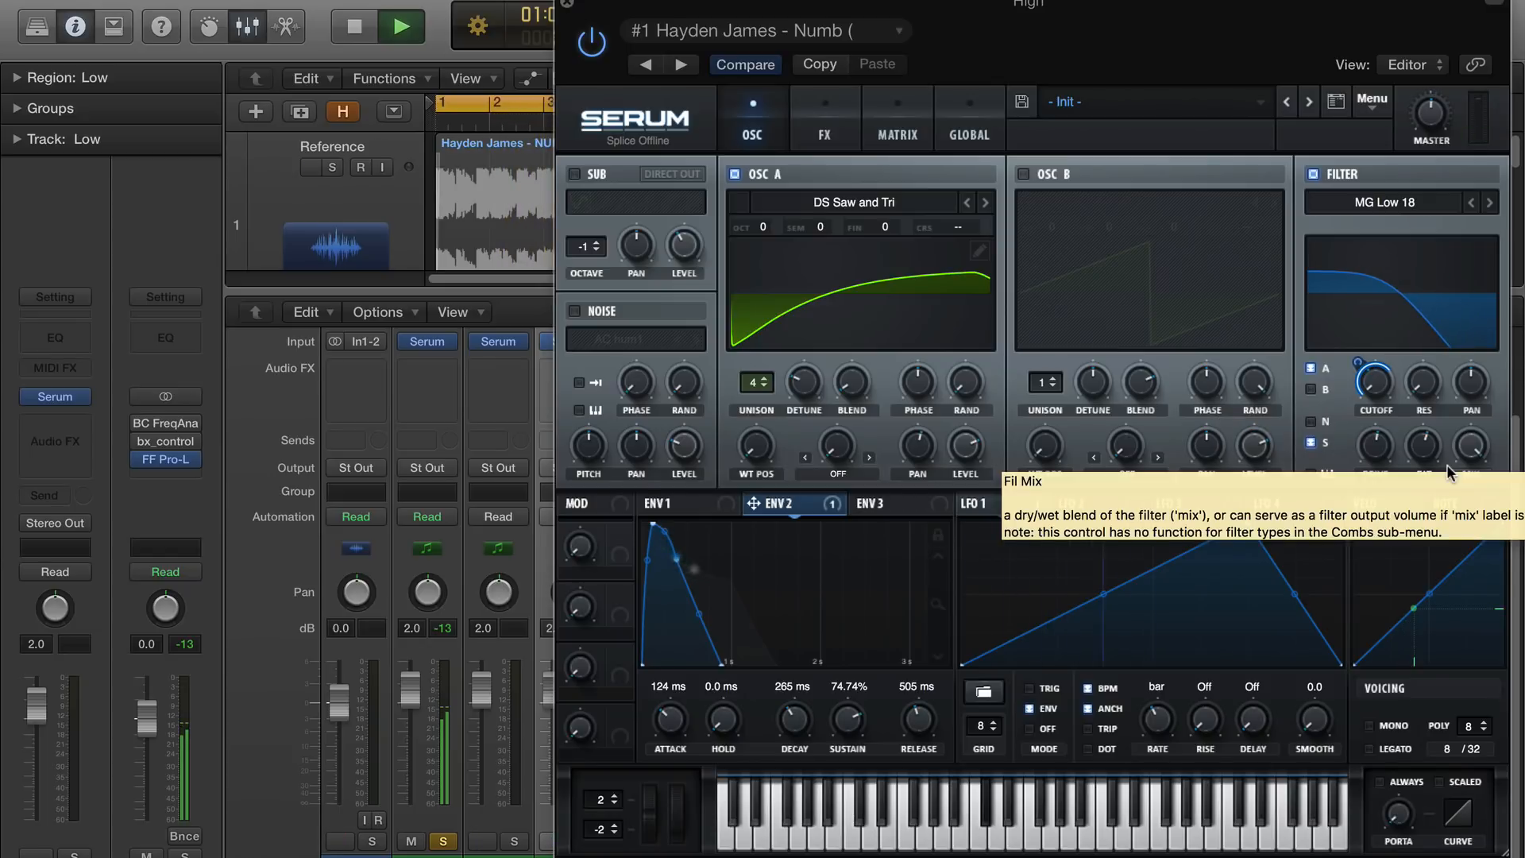
key("space")
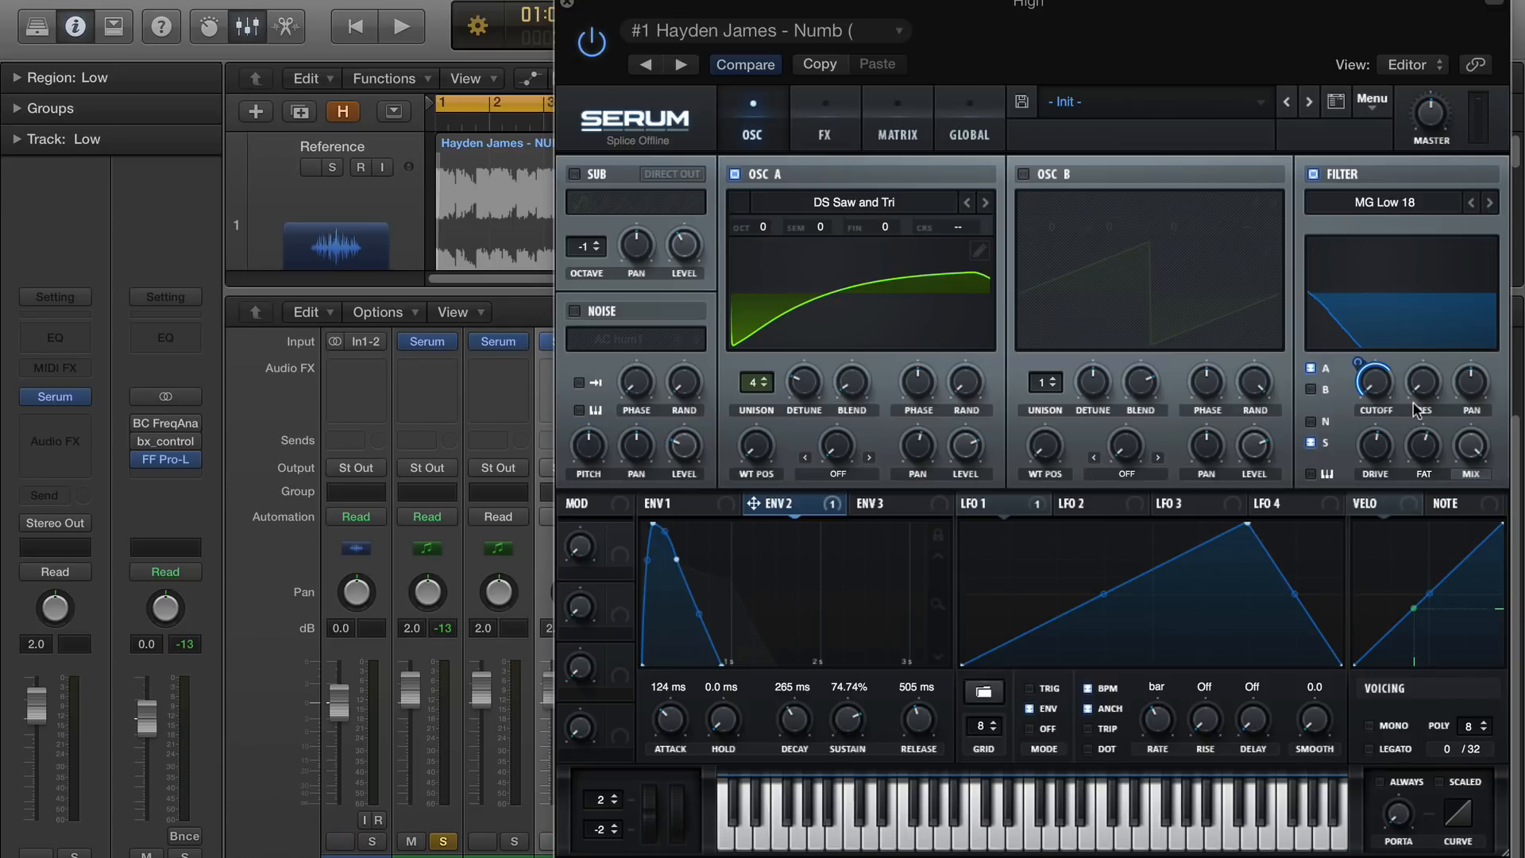
Set the High layer's envelope 2 modulation of the filter cutoff to 77 while listening
key("space")
mouse_move(1355, 361)
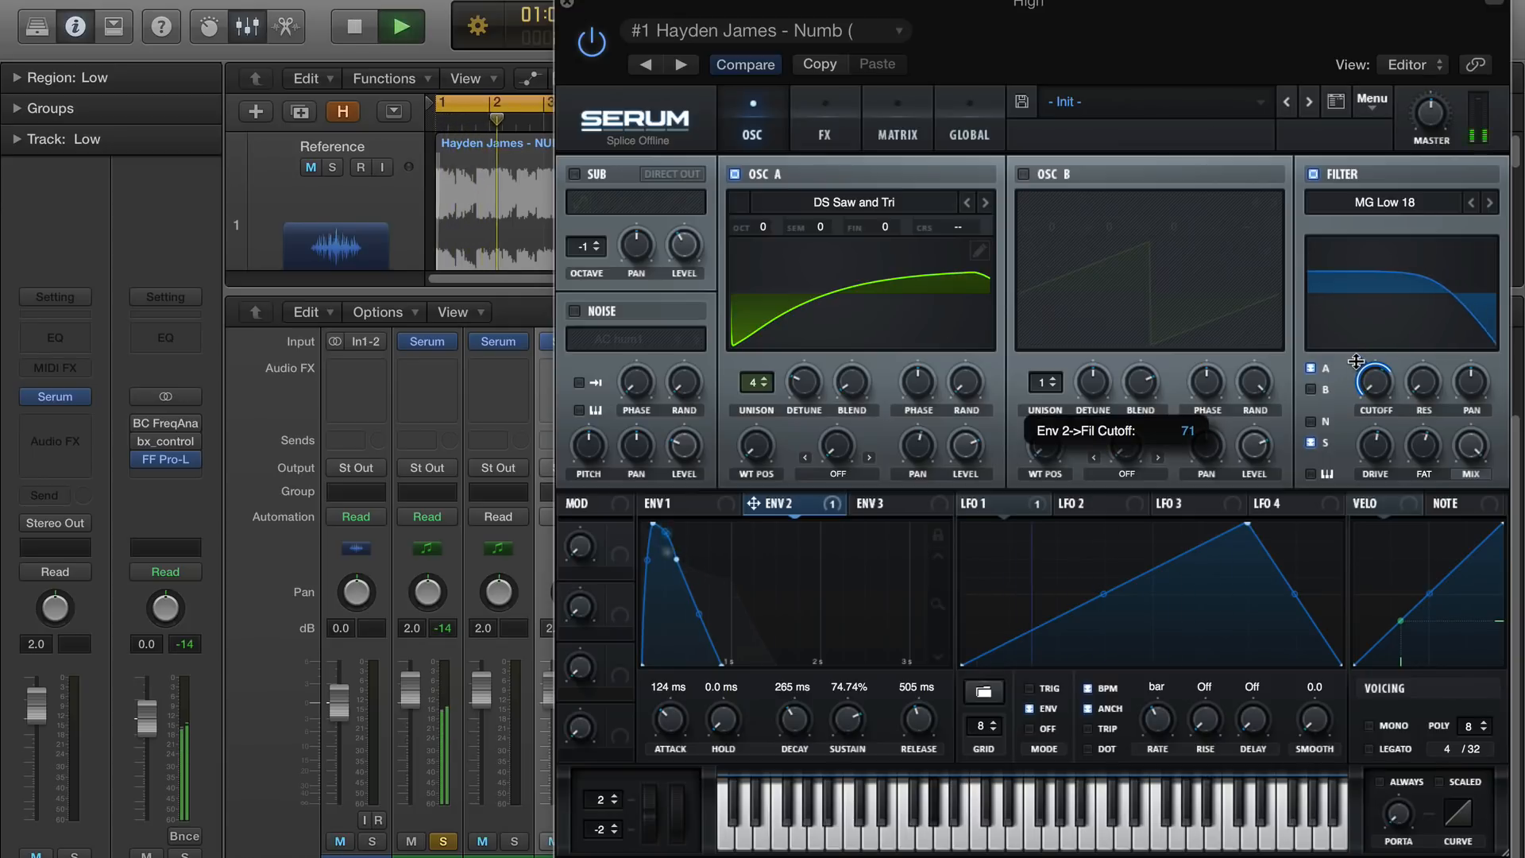
left_click_drag(1356, 362, 1356, 355)
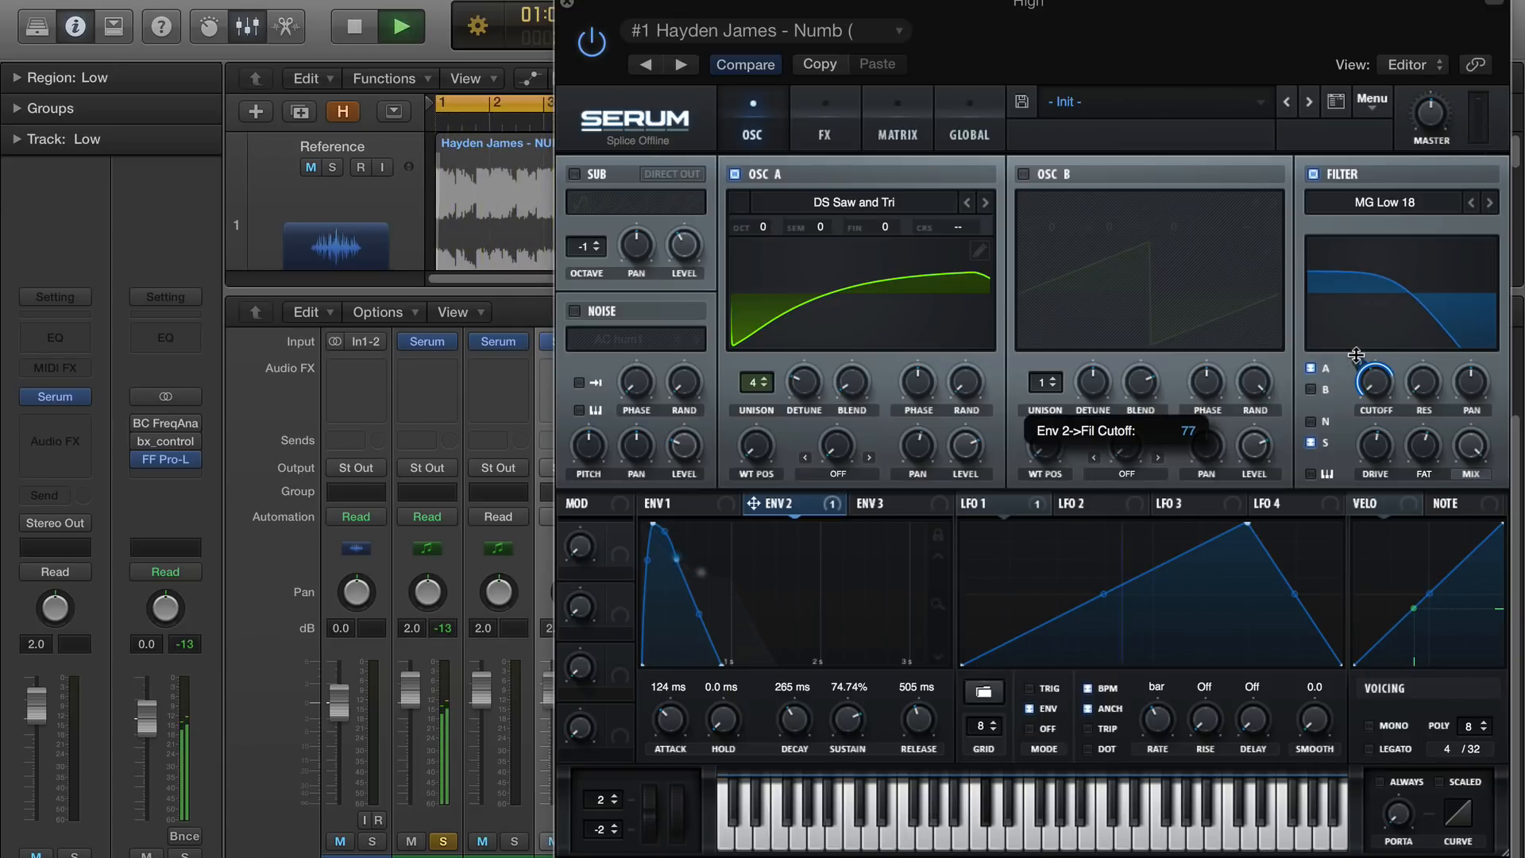
key("space")
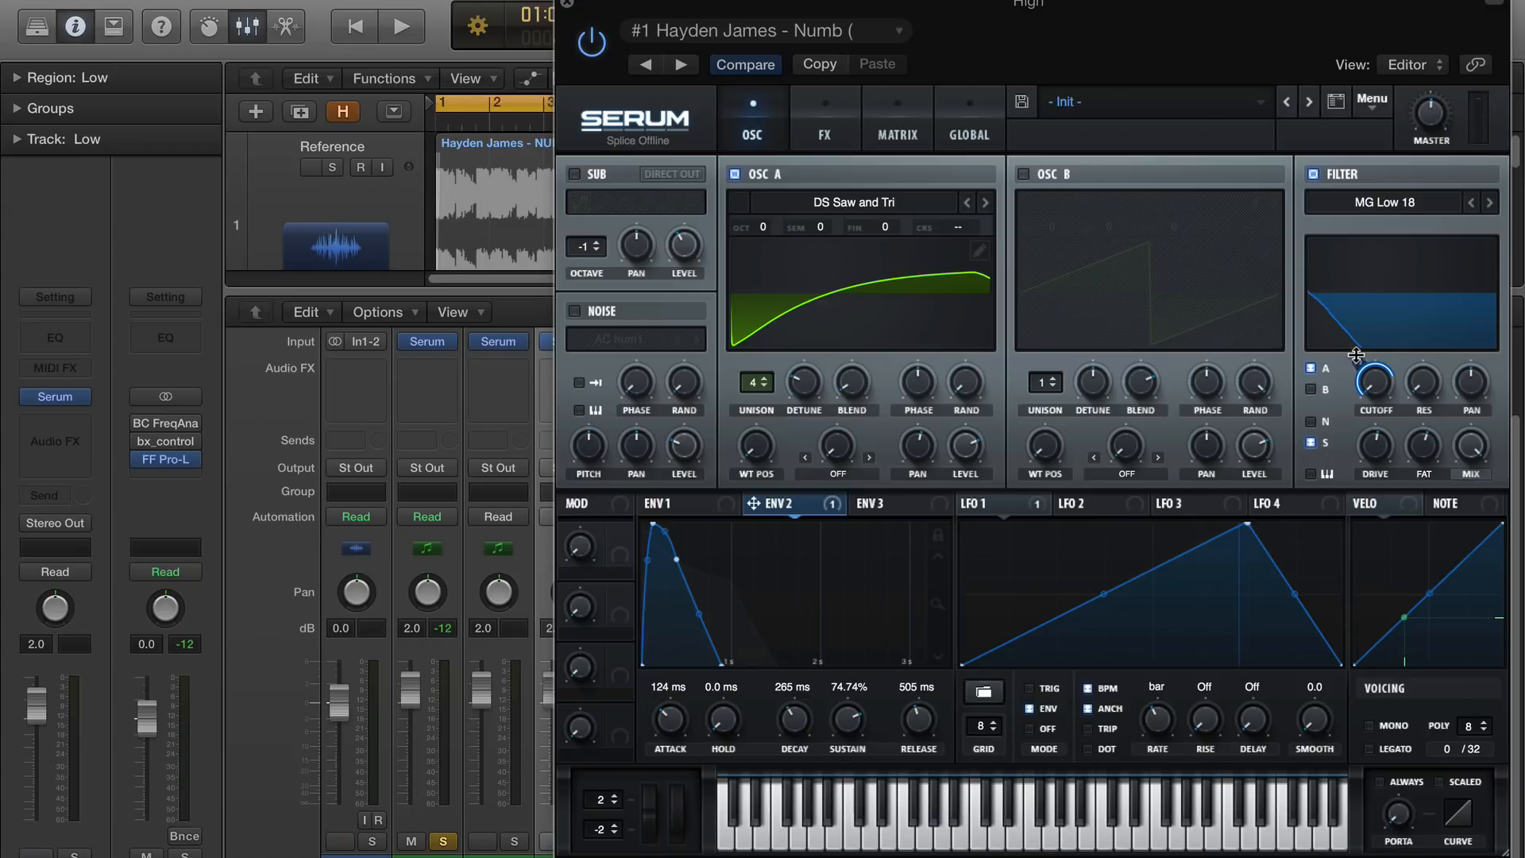
Adjust the mix of the High layer's Tube distortion effect during playback
left_click(821, 137)
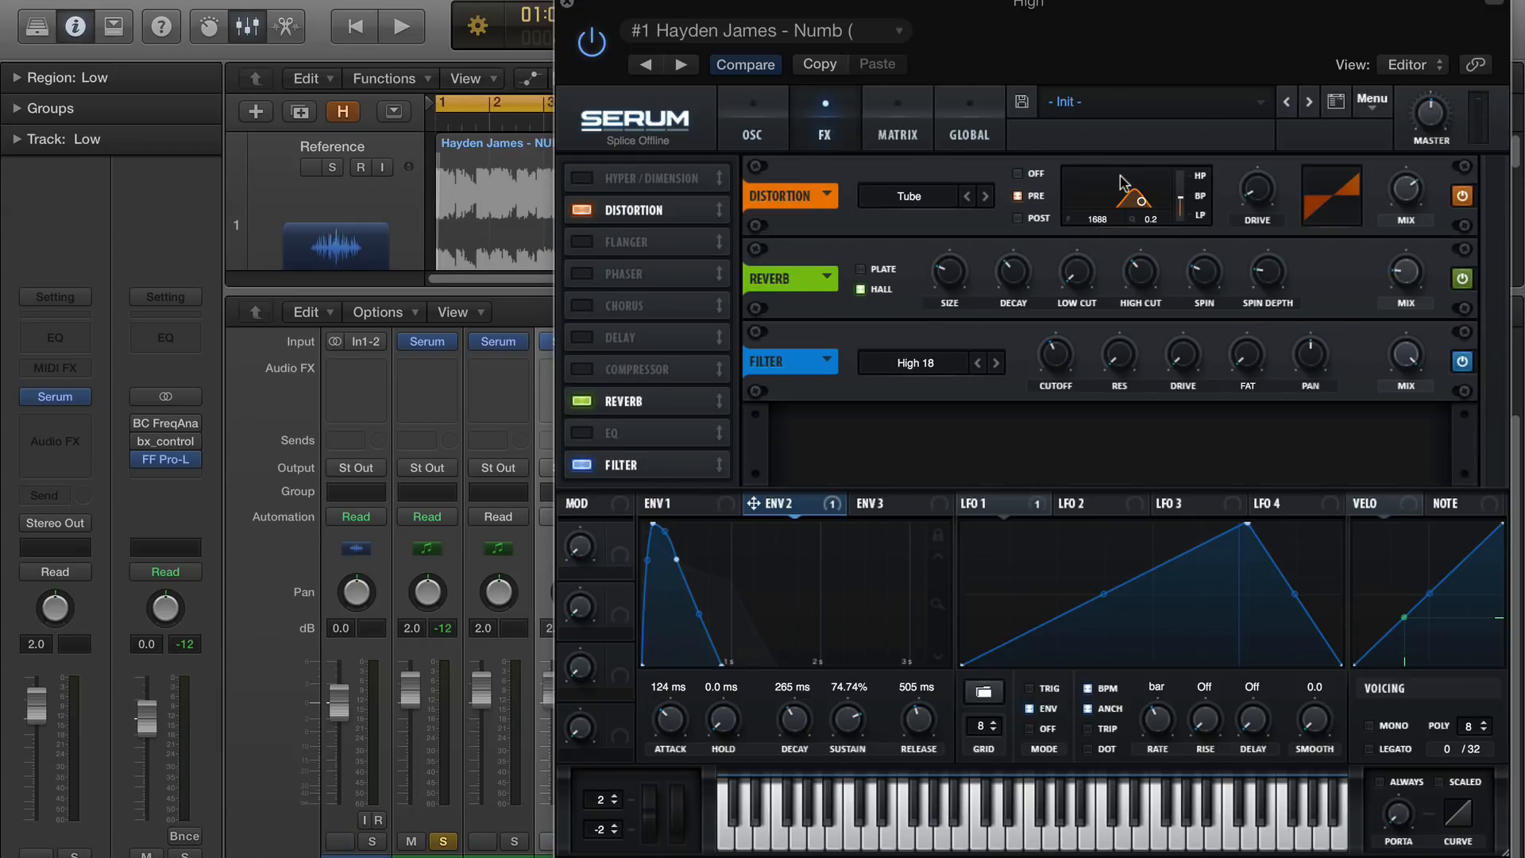
key("space")
mouse_move(1411, 171)
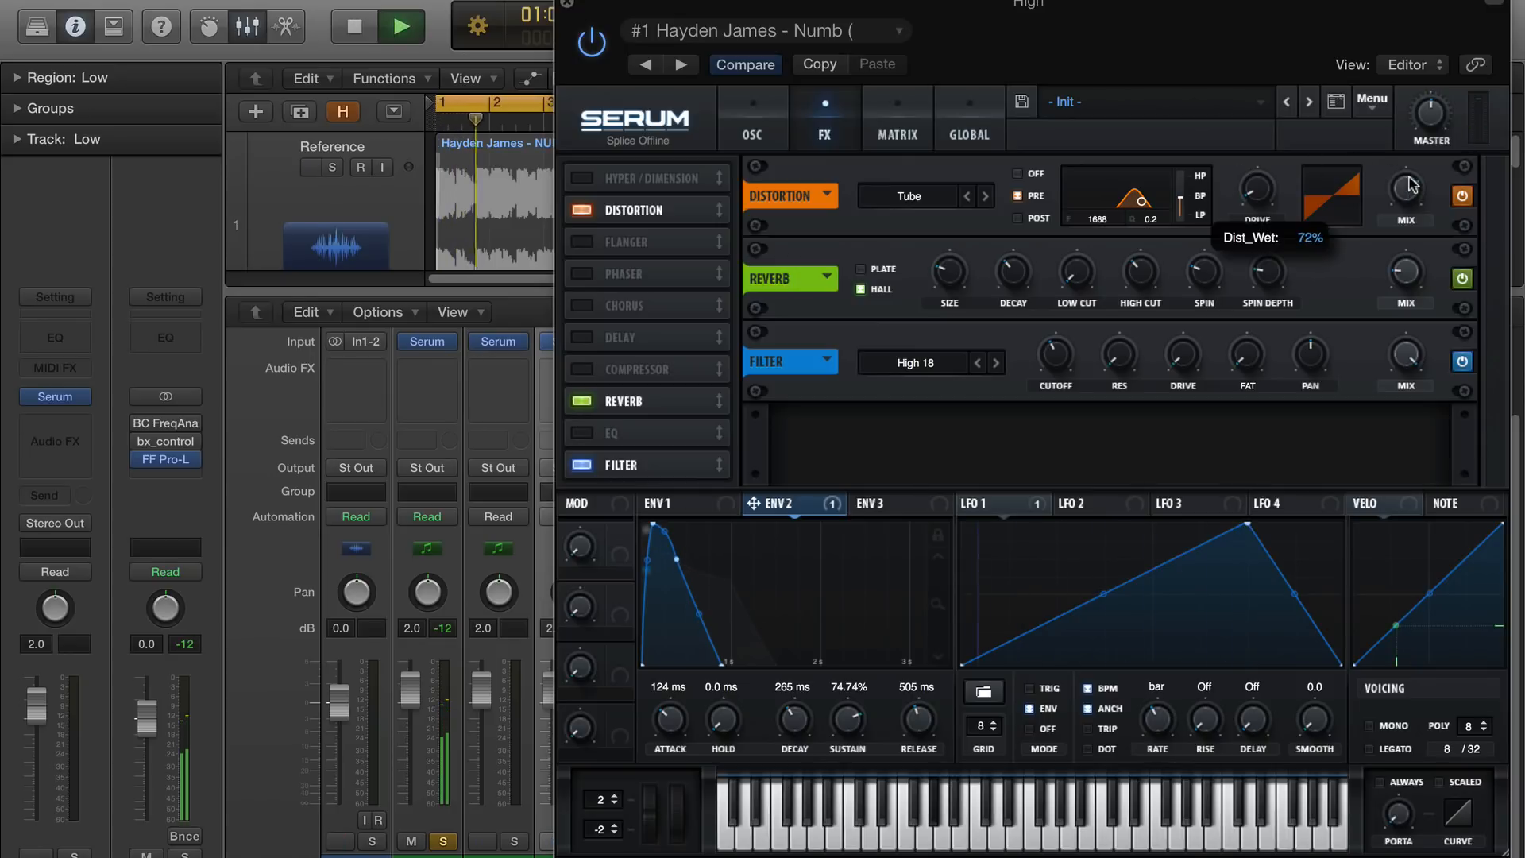
left_click_drag(1410, 170, 1410, 156)
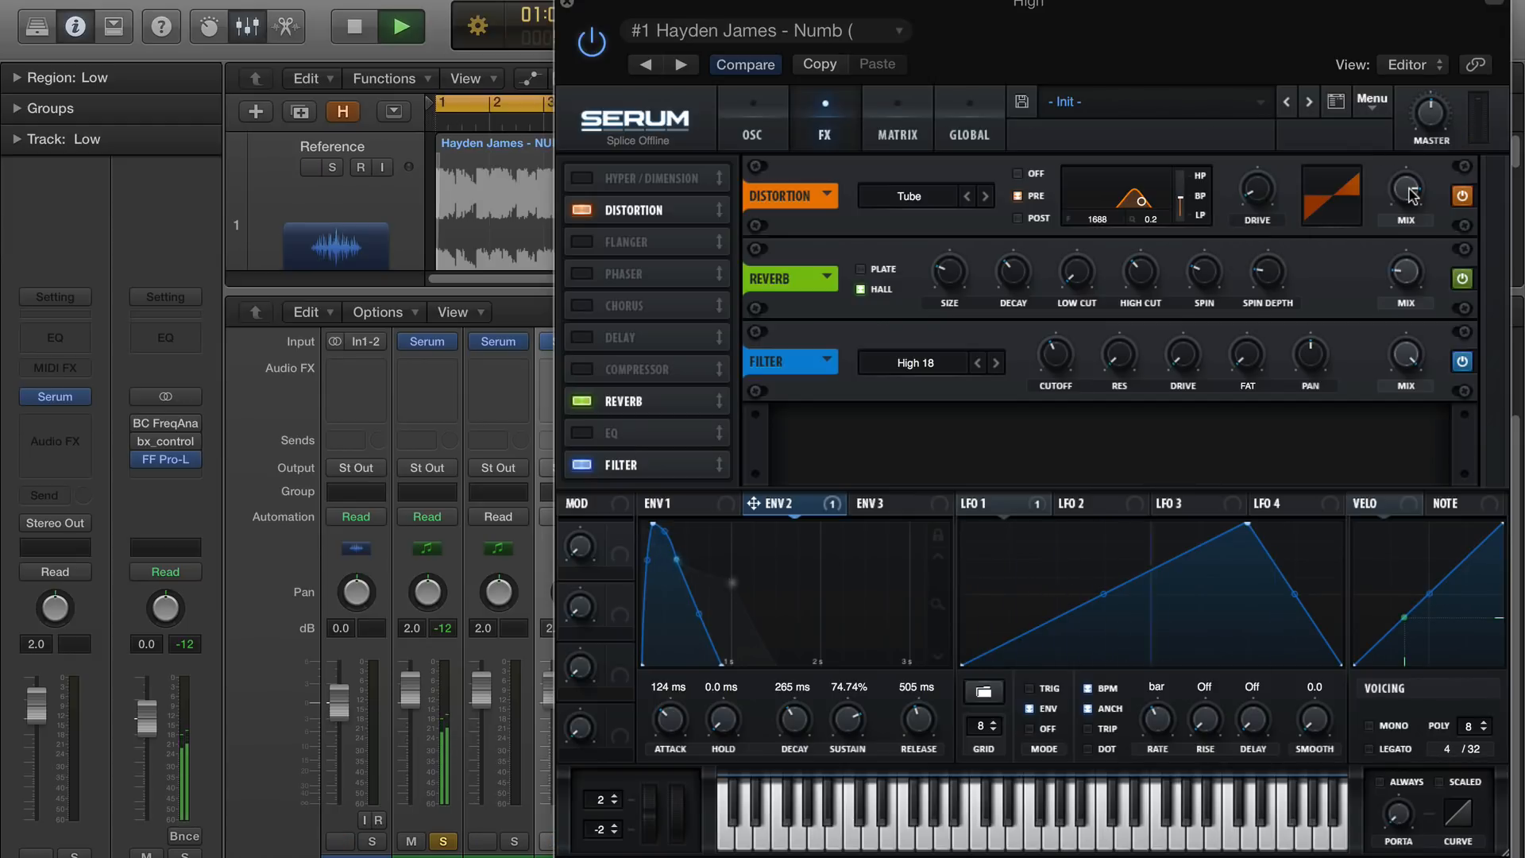
key("space")
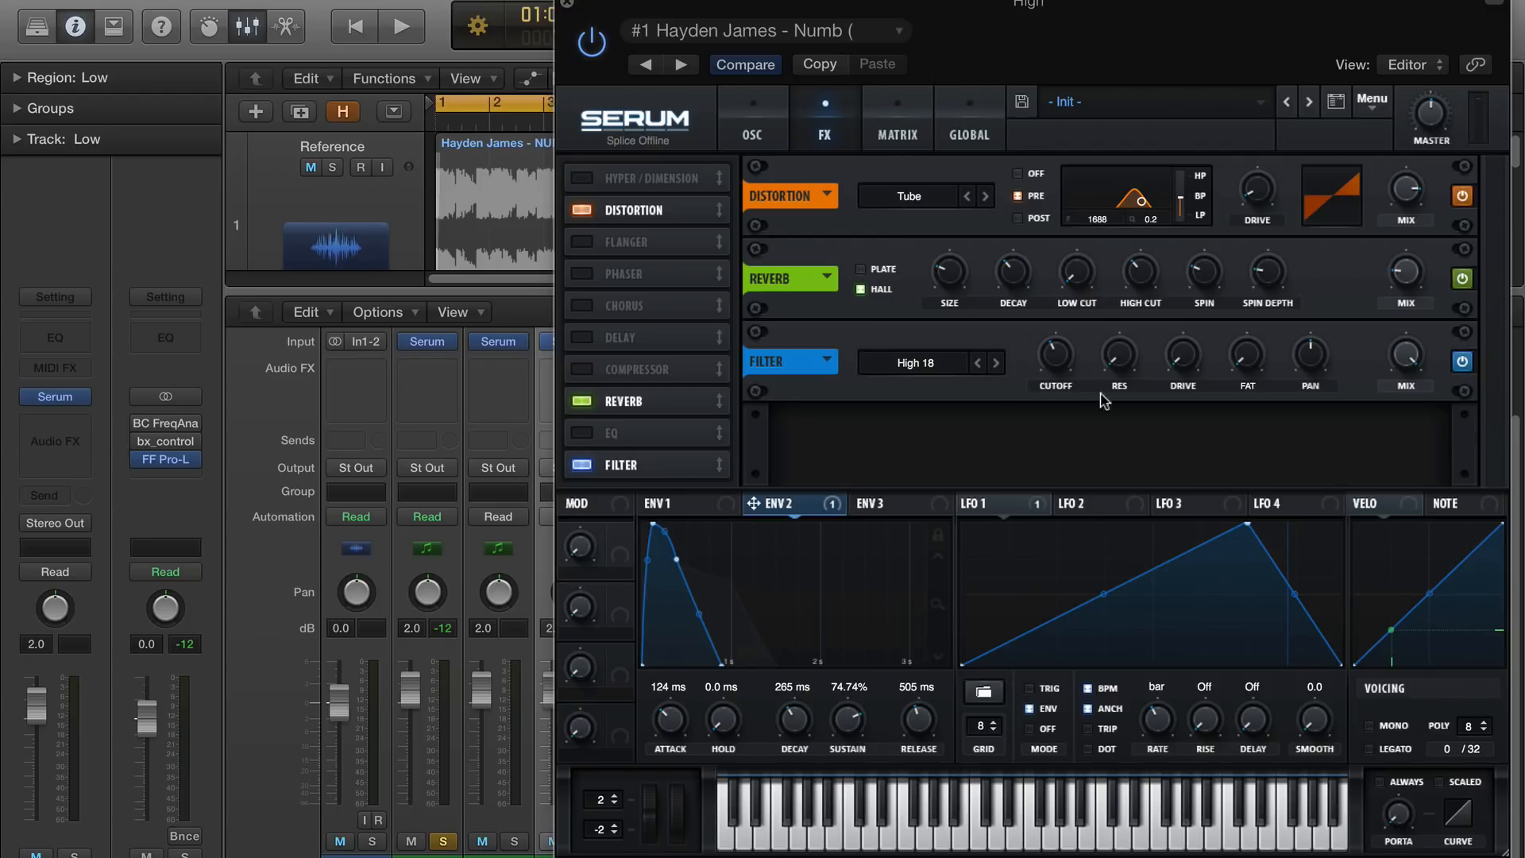
Lower the cutoff of the High layer's High 18 filter effect while listening and raise the synth's master volume
key("space")
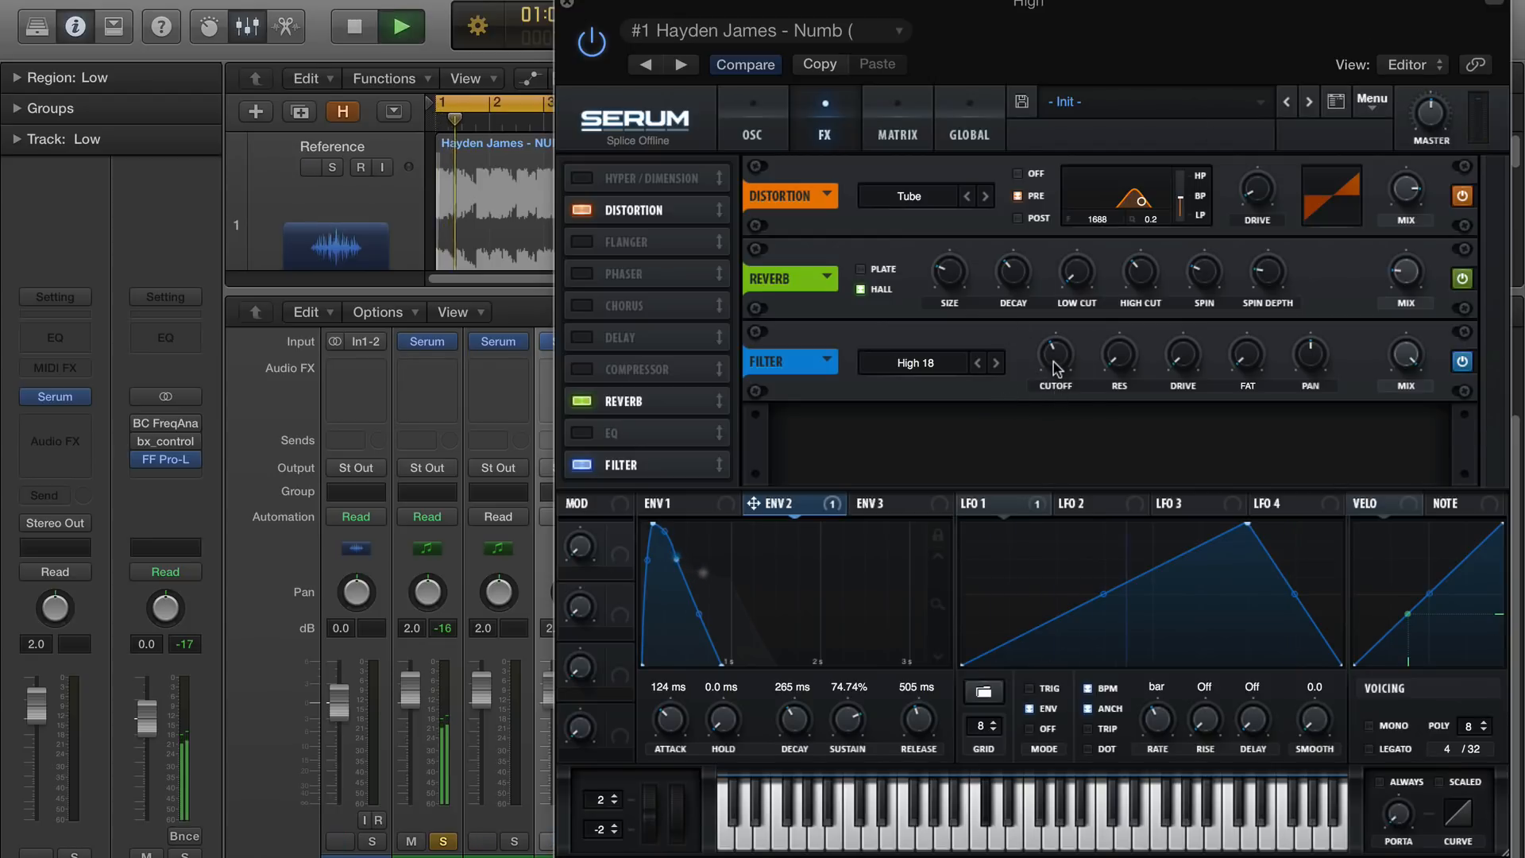
mouse_move(1053, 373)
left_click_drag(1053, 374, 1056, 387)
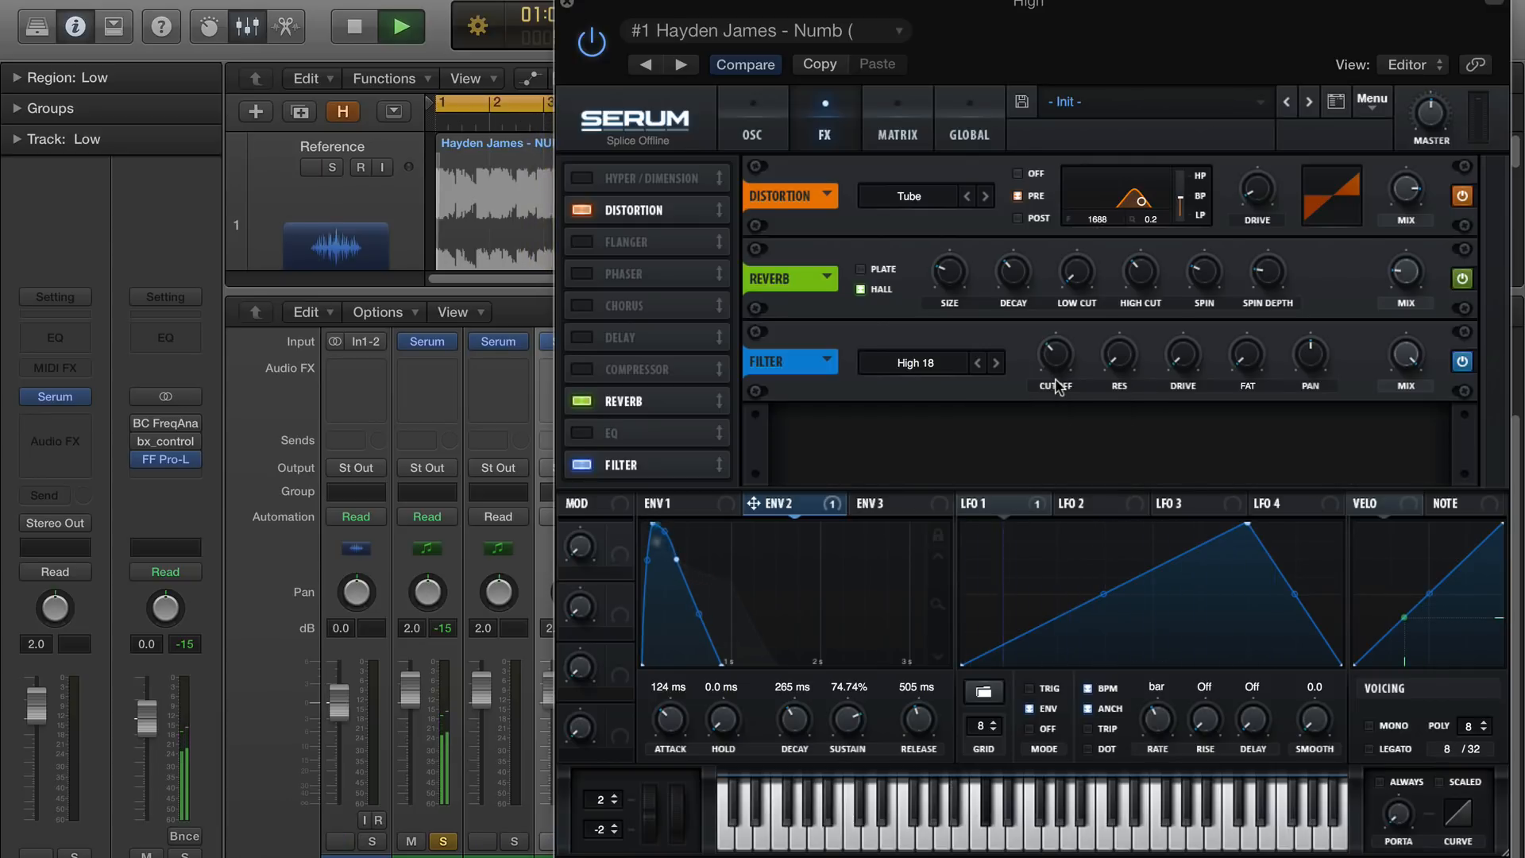
left_click_drag(1057, 362, 1059, 365)
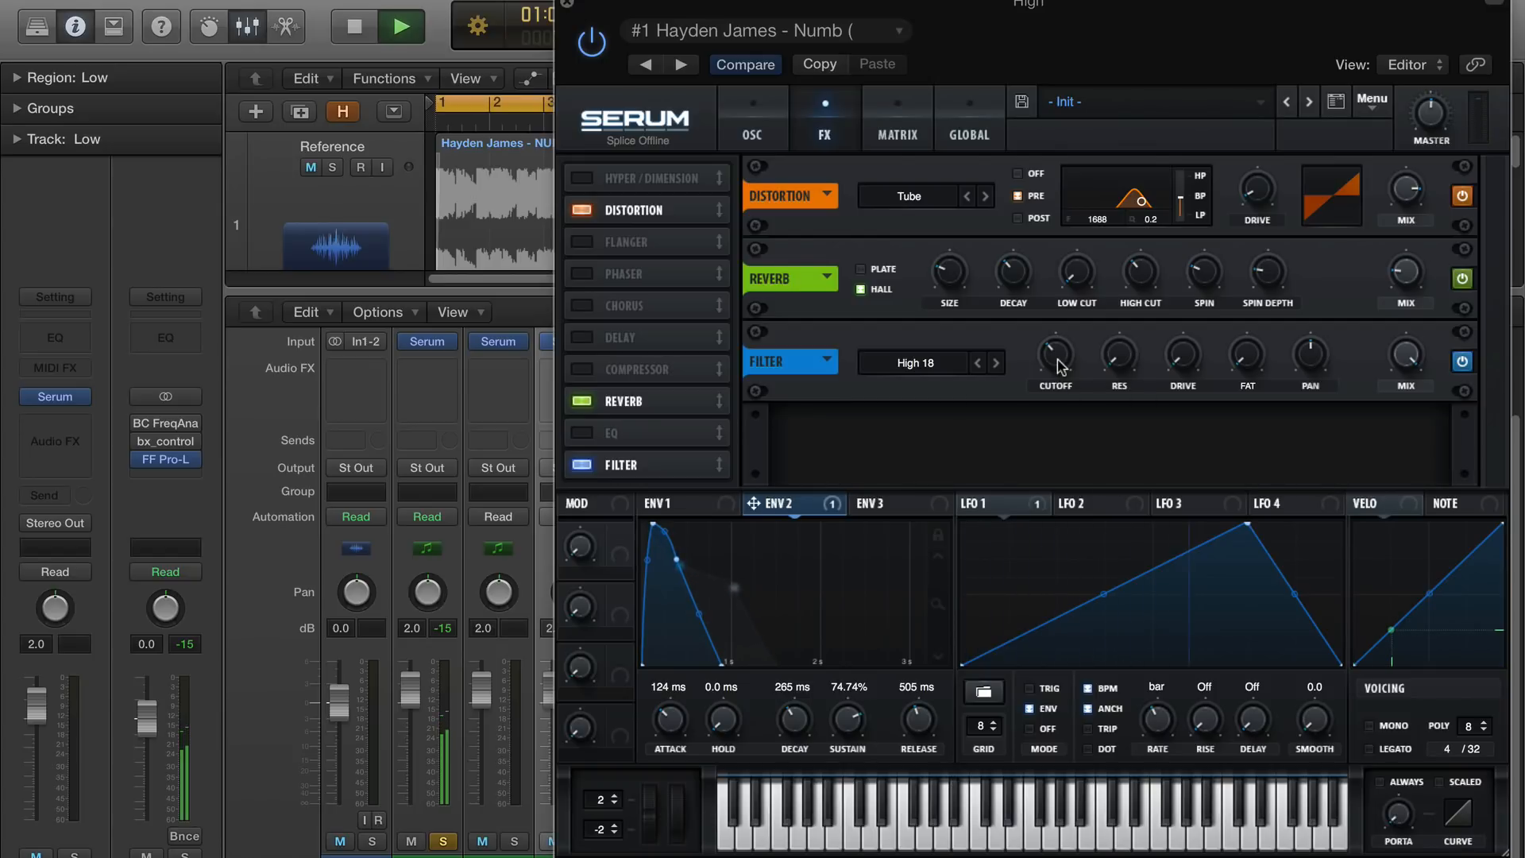
key("space")
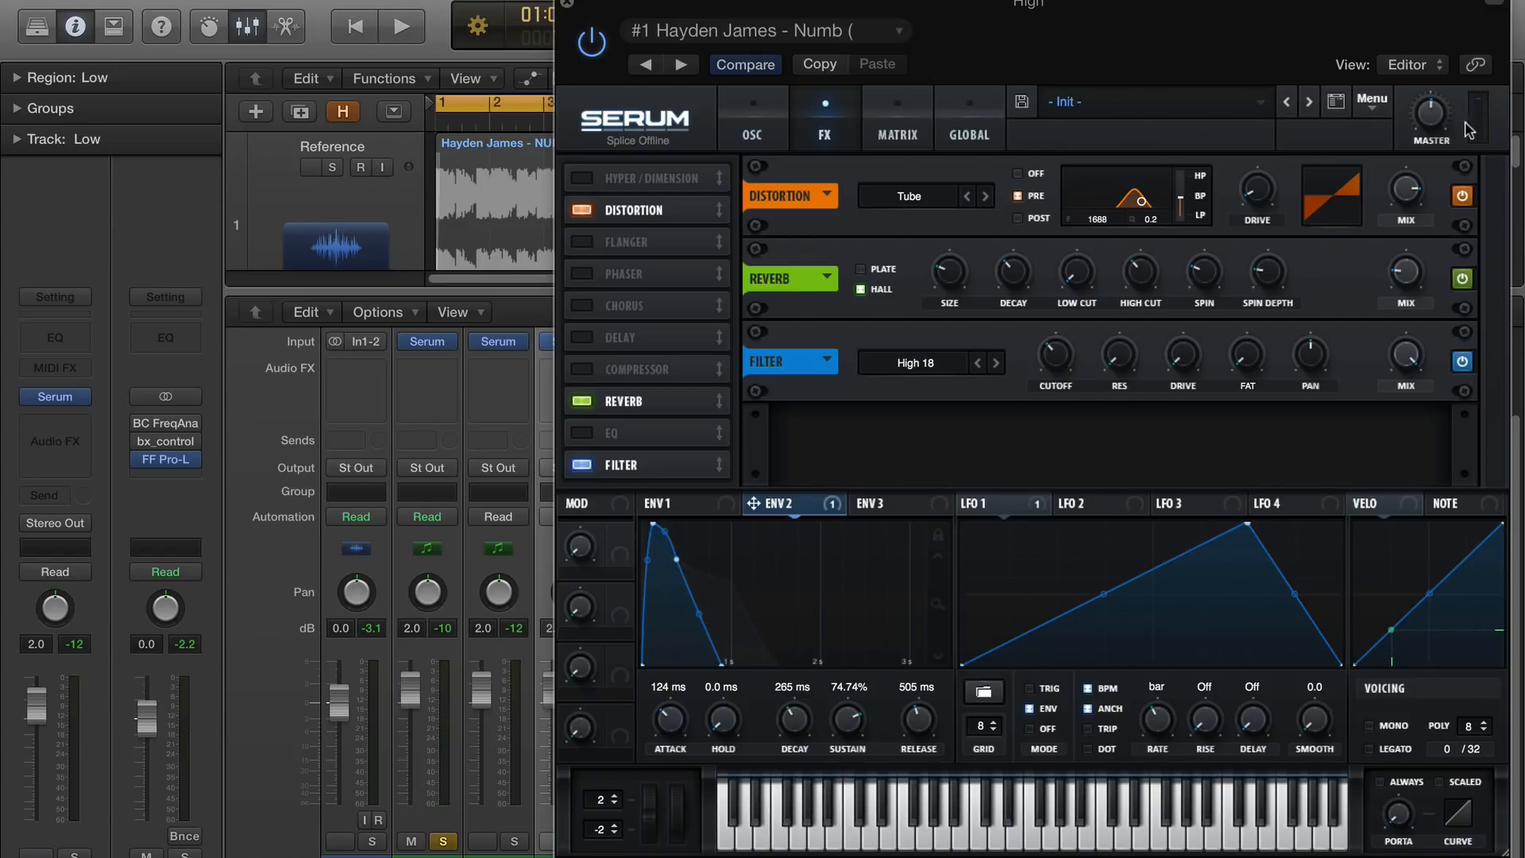
mouse_move(1433, 116)
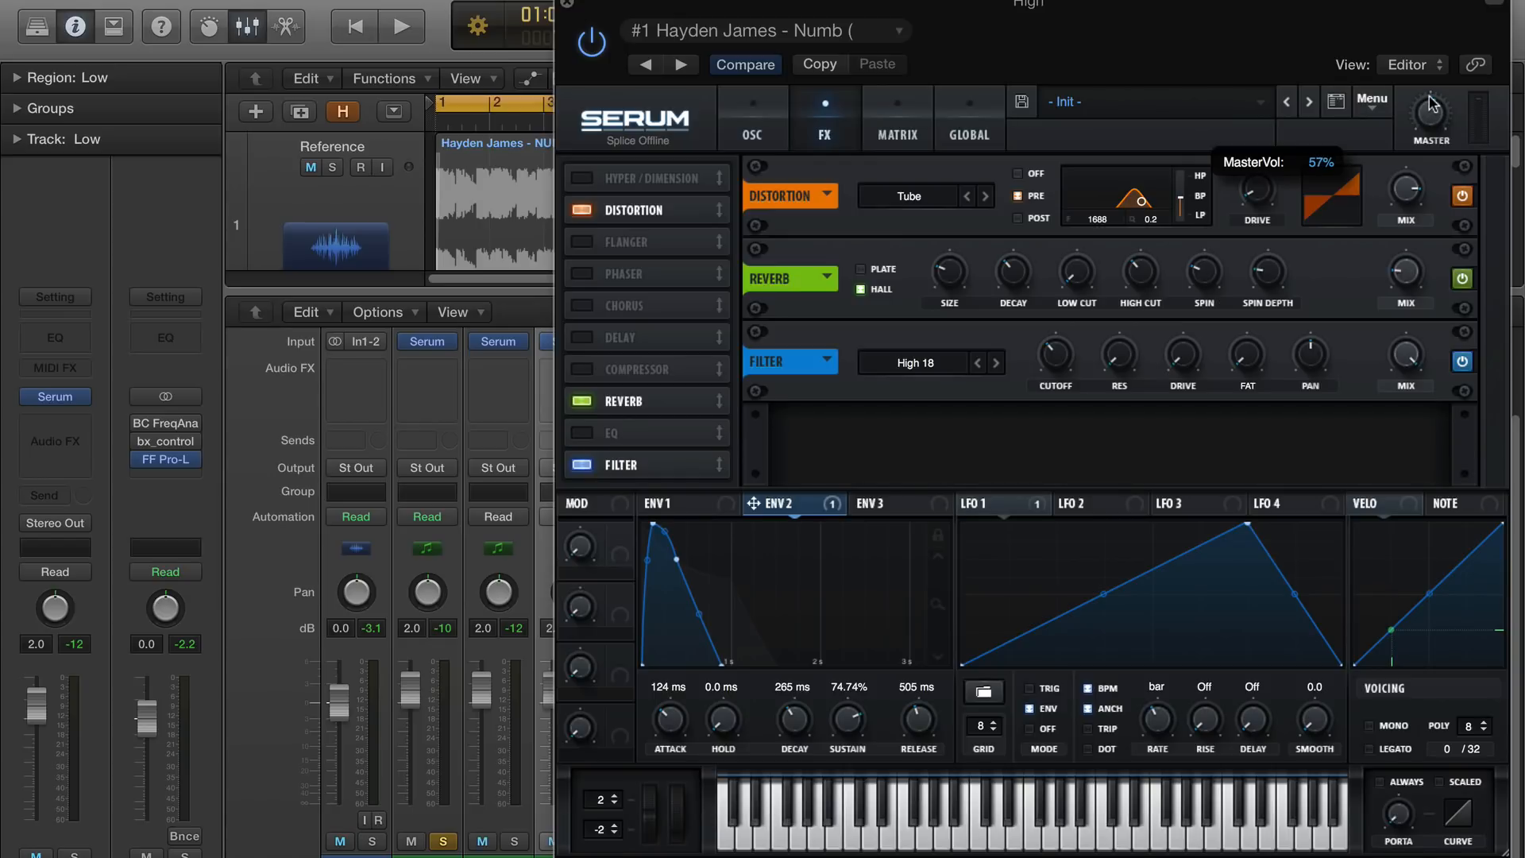
left_click_drag(1427, 89, 1425, 85)
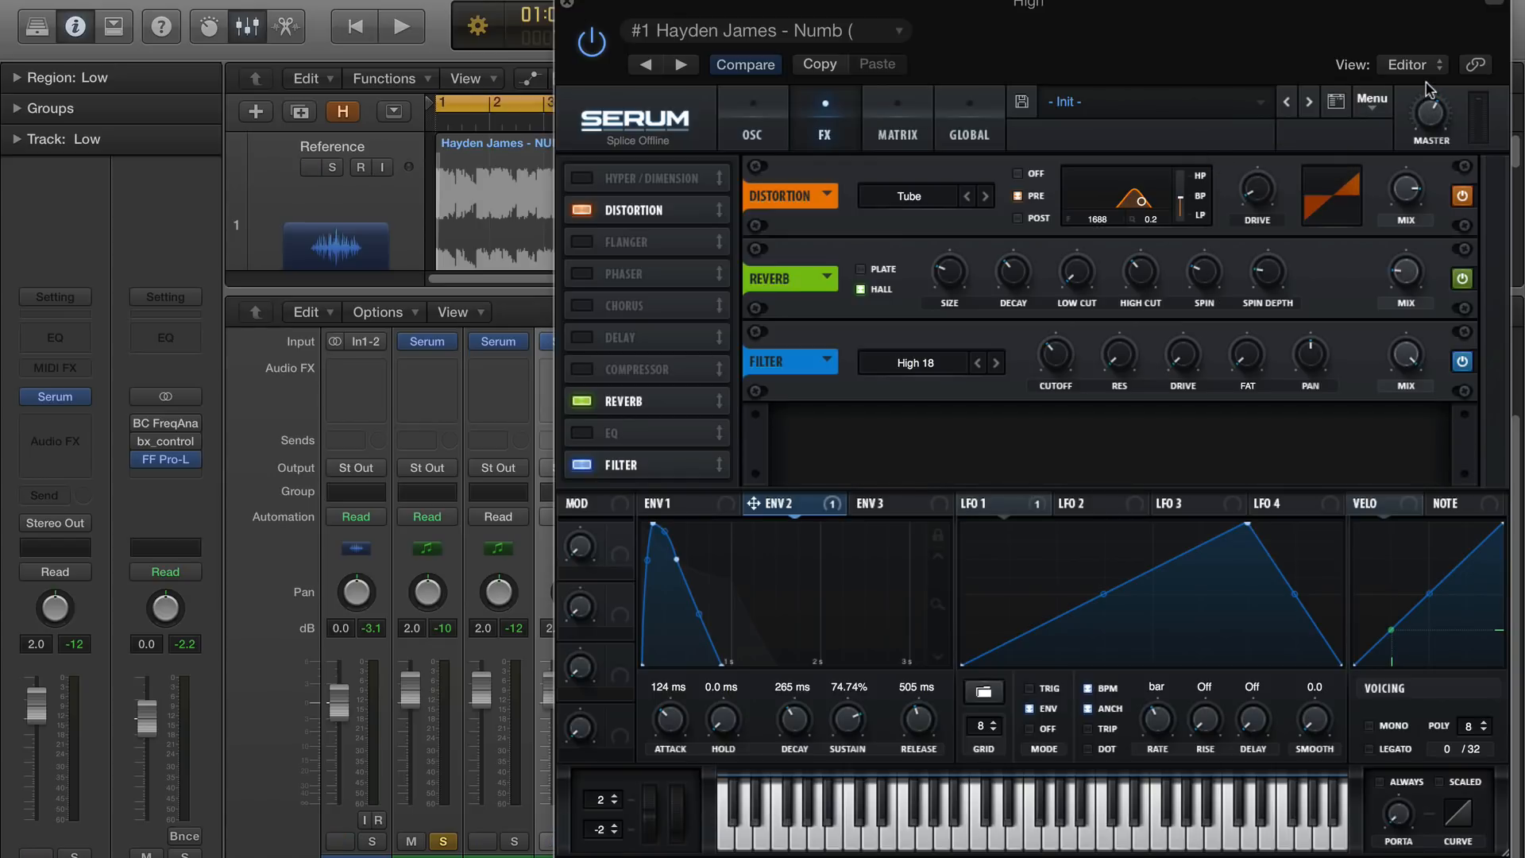
Enable the High layer's EQ effect, boost its high band by about 3.8 dB and lower that band's Q during playback
left_click(590, 433)
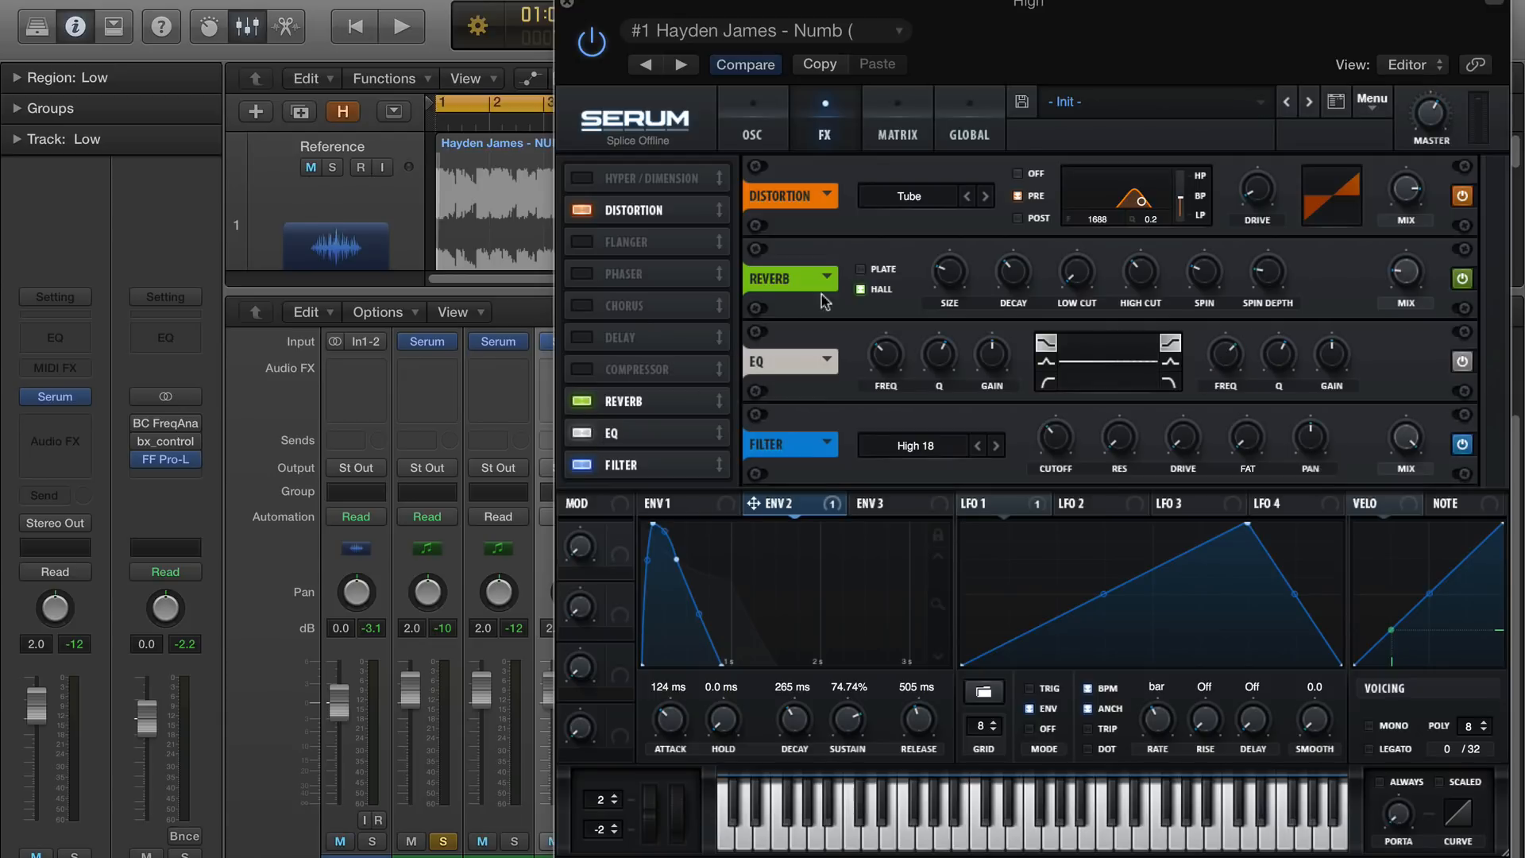
key("space")
mouse_move(1332, 355)
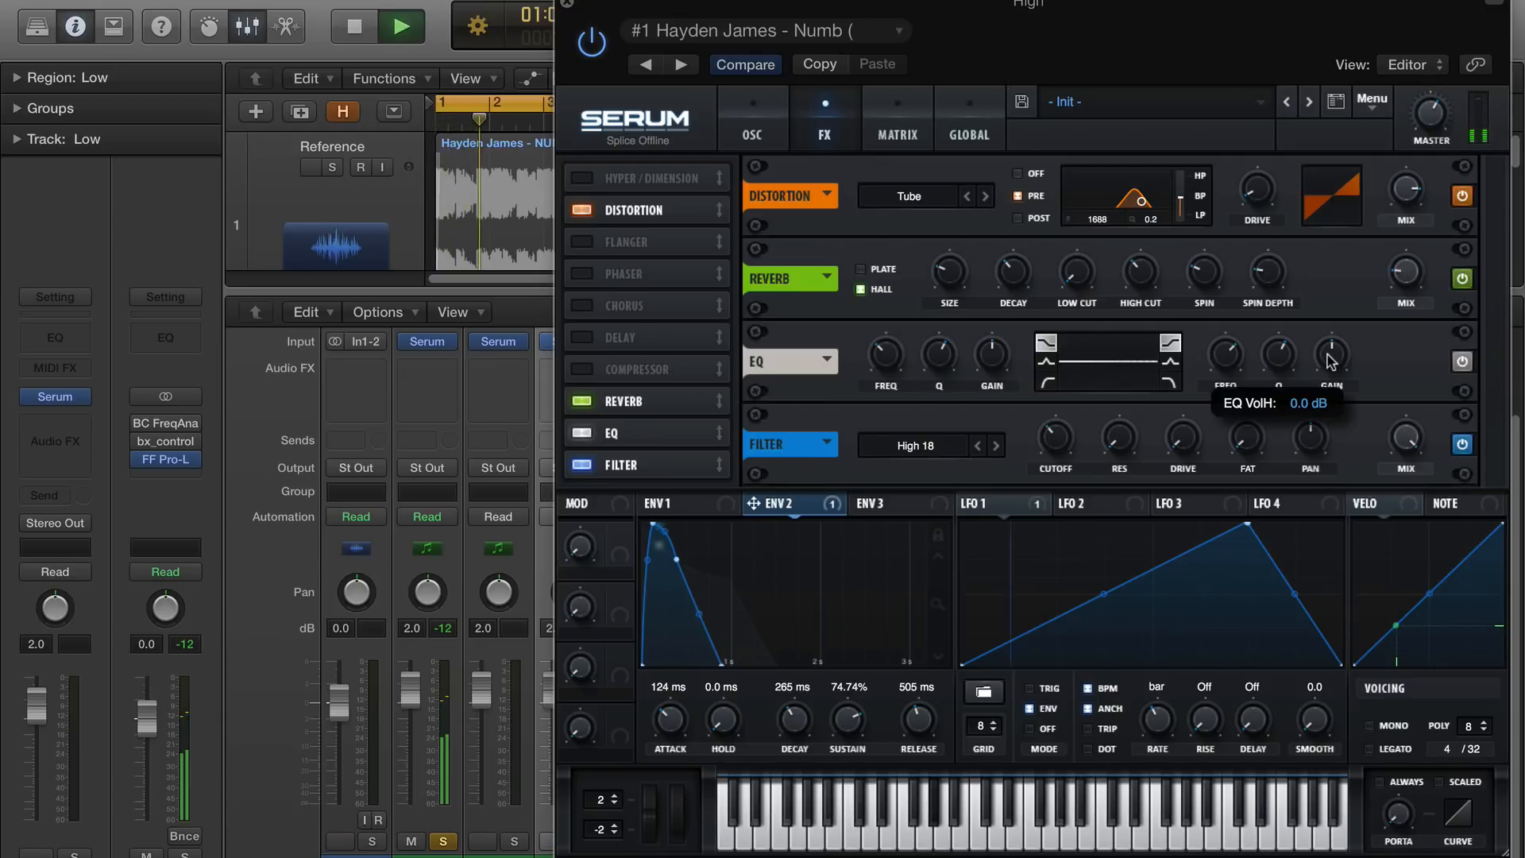
left_click_drag(1331, 355, 1332, 347)
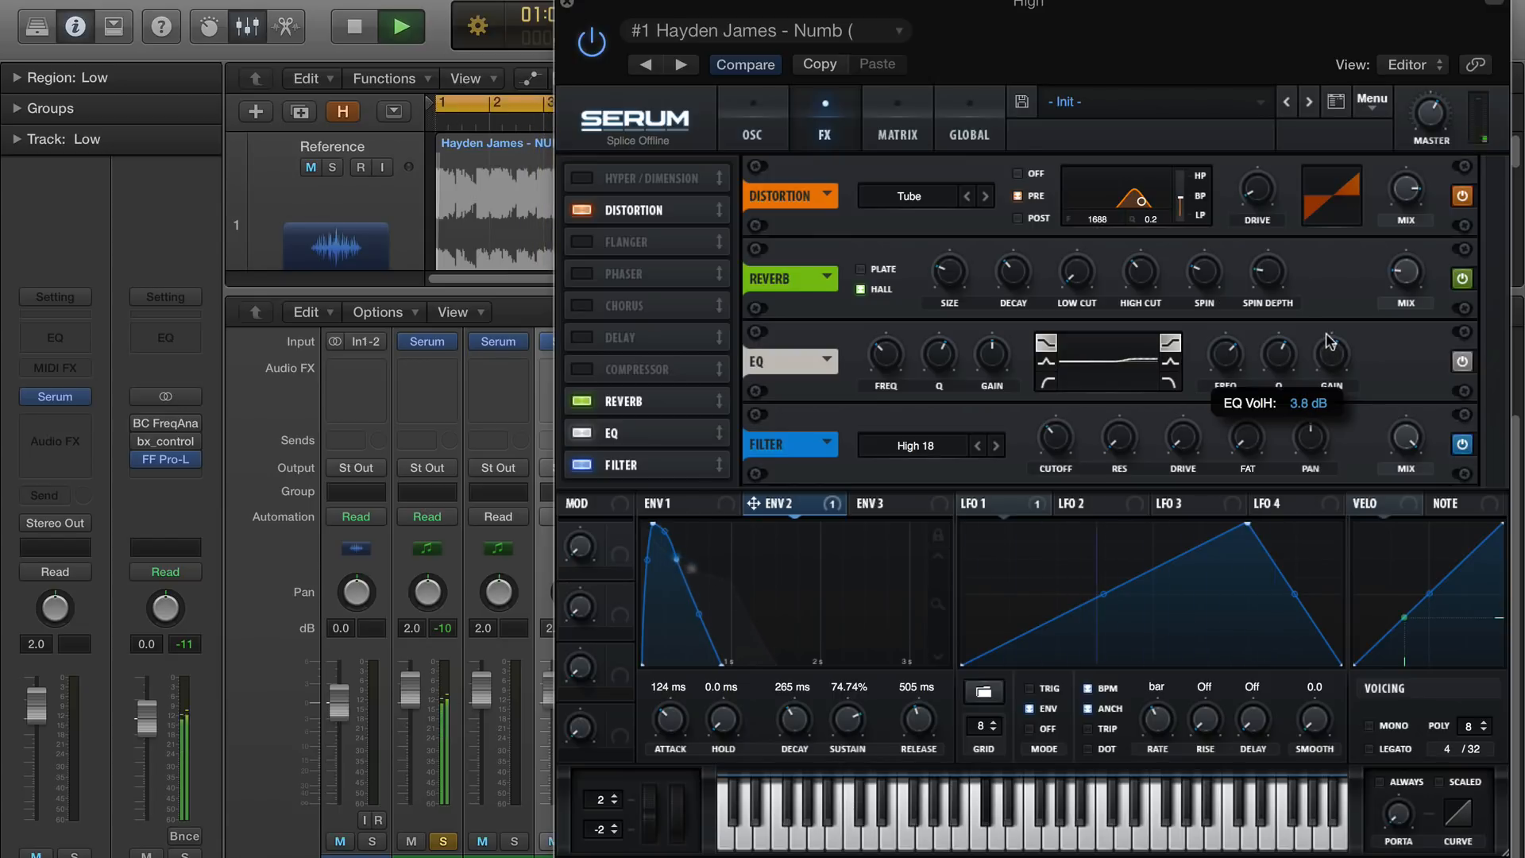
left_click_drag(1286, 351, 1288, 367)
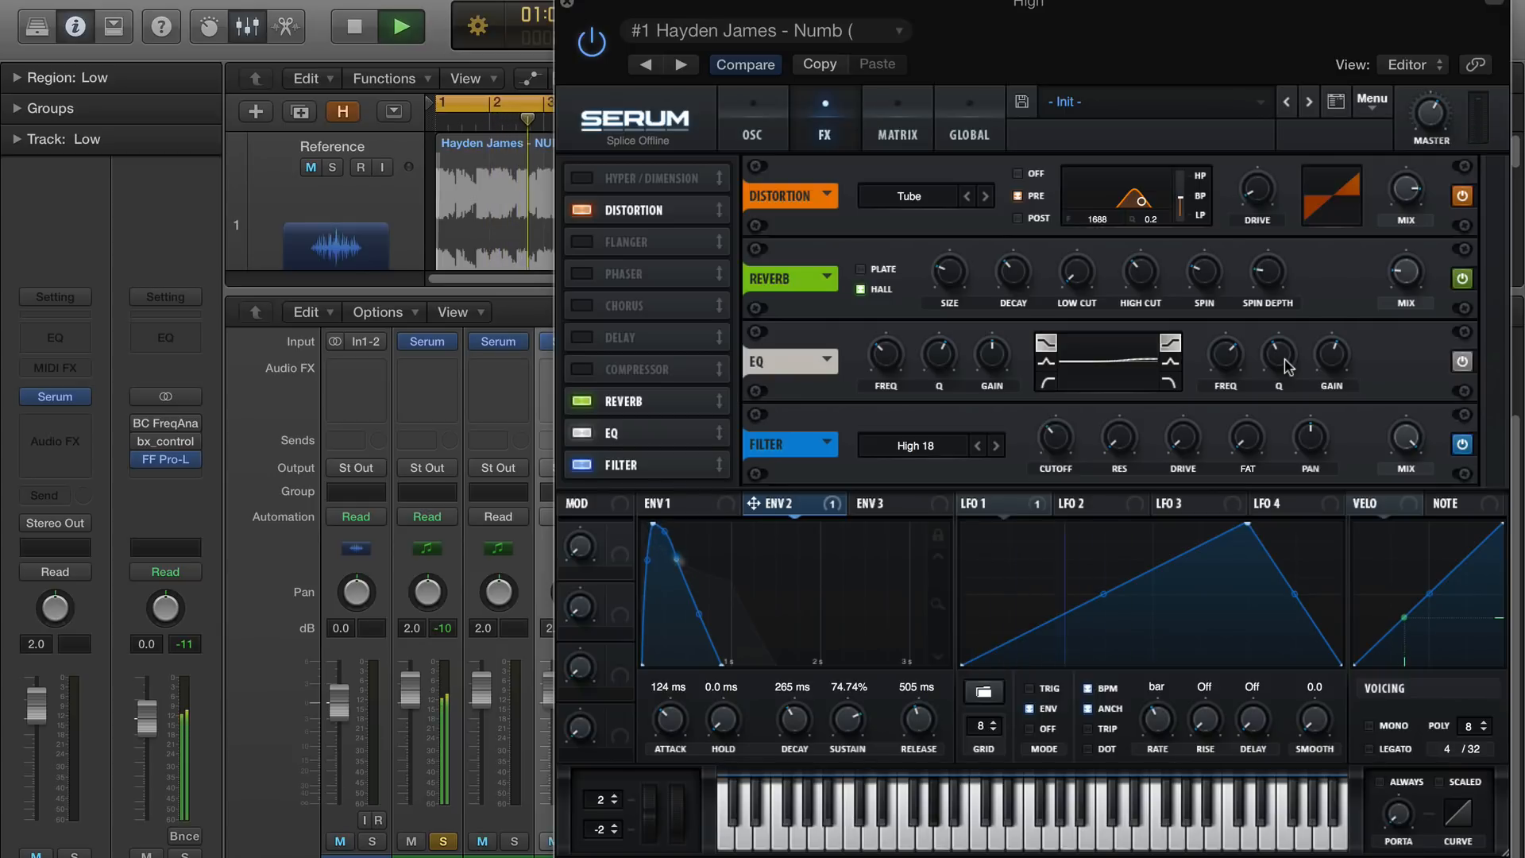
key("space")
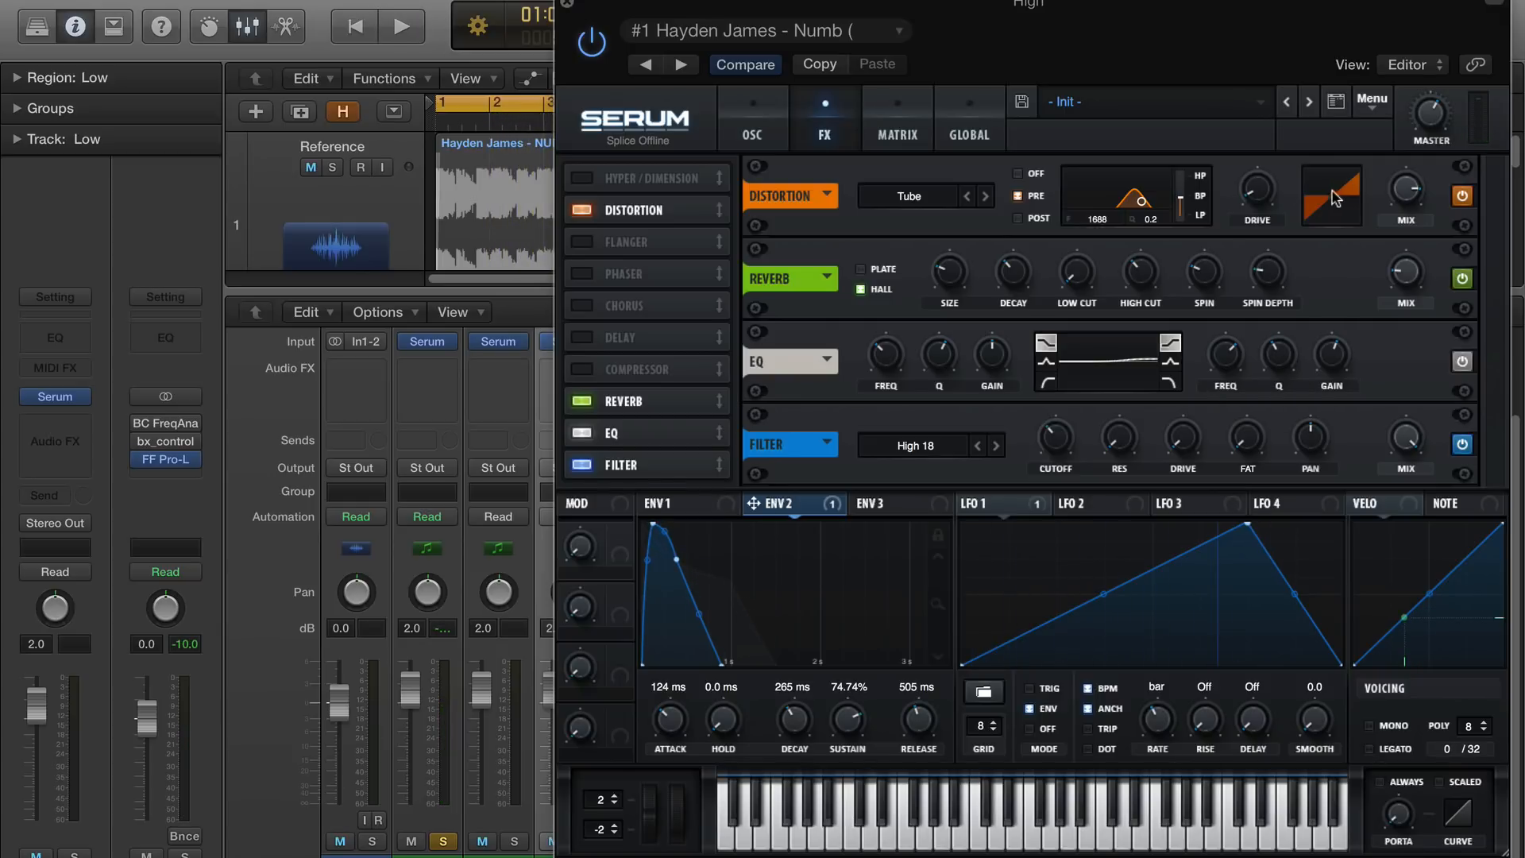
Return to the High layer's oscillator view, clear the track solos and play back all the layers together
left_click(749, 137)
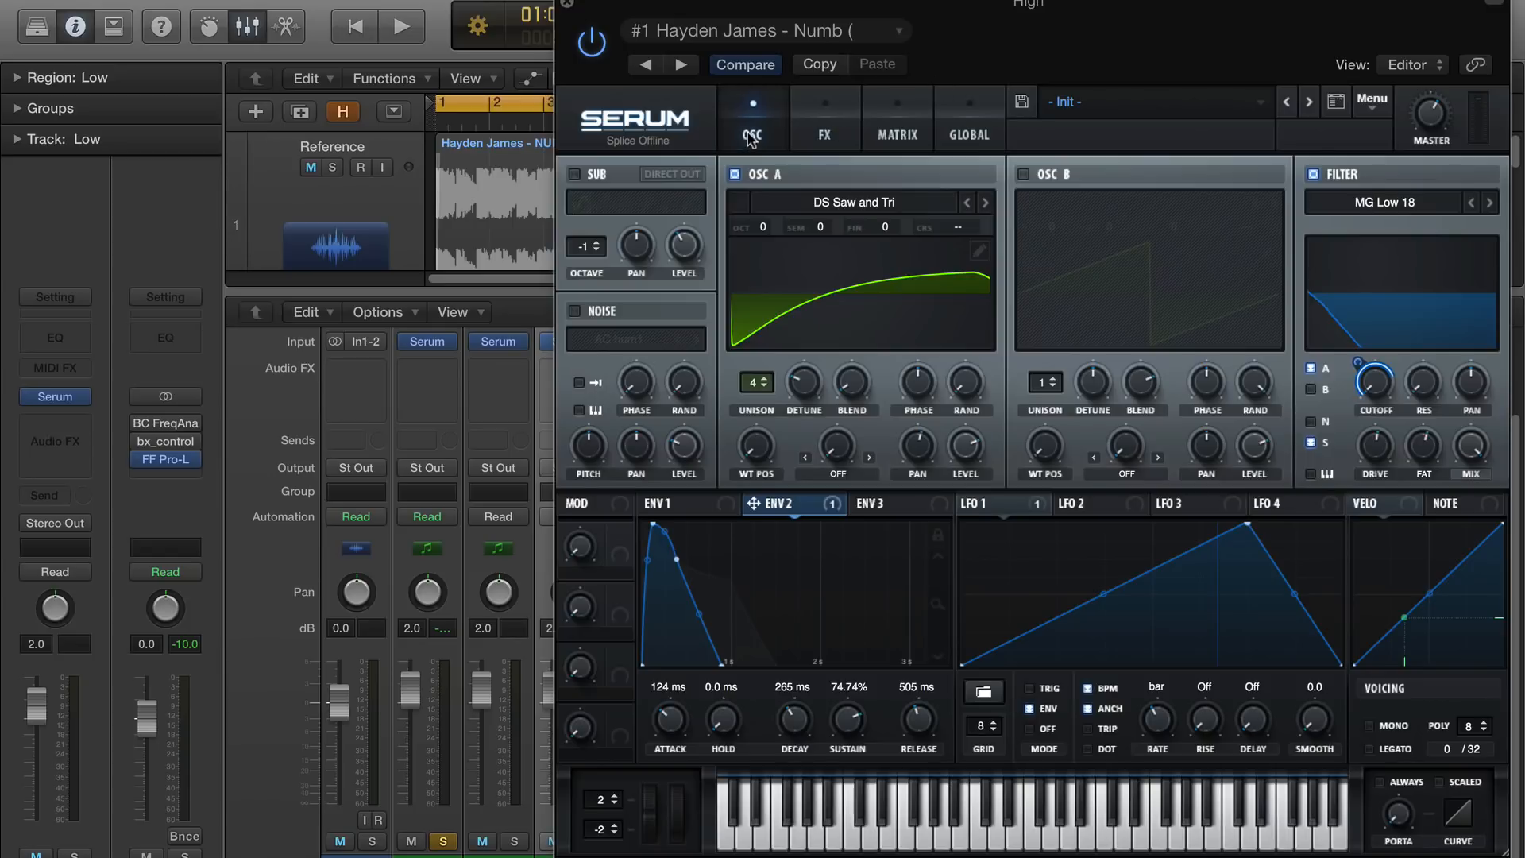
left_click(333, 168)
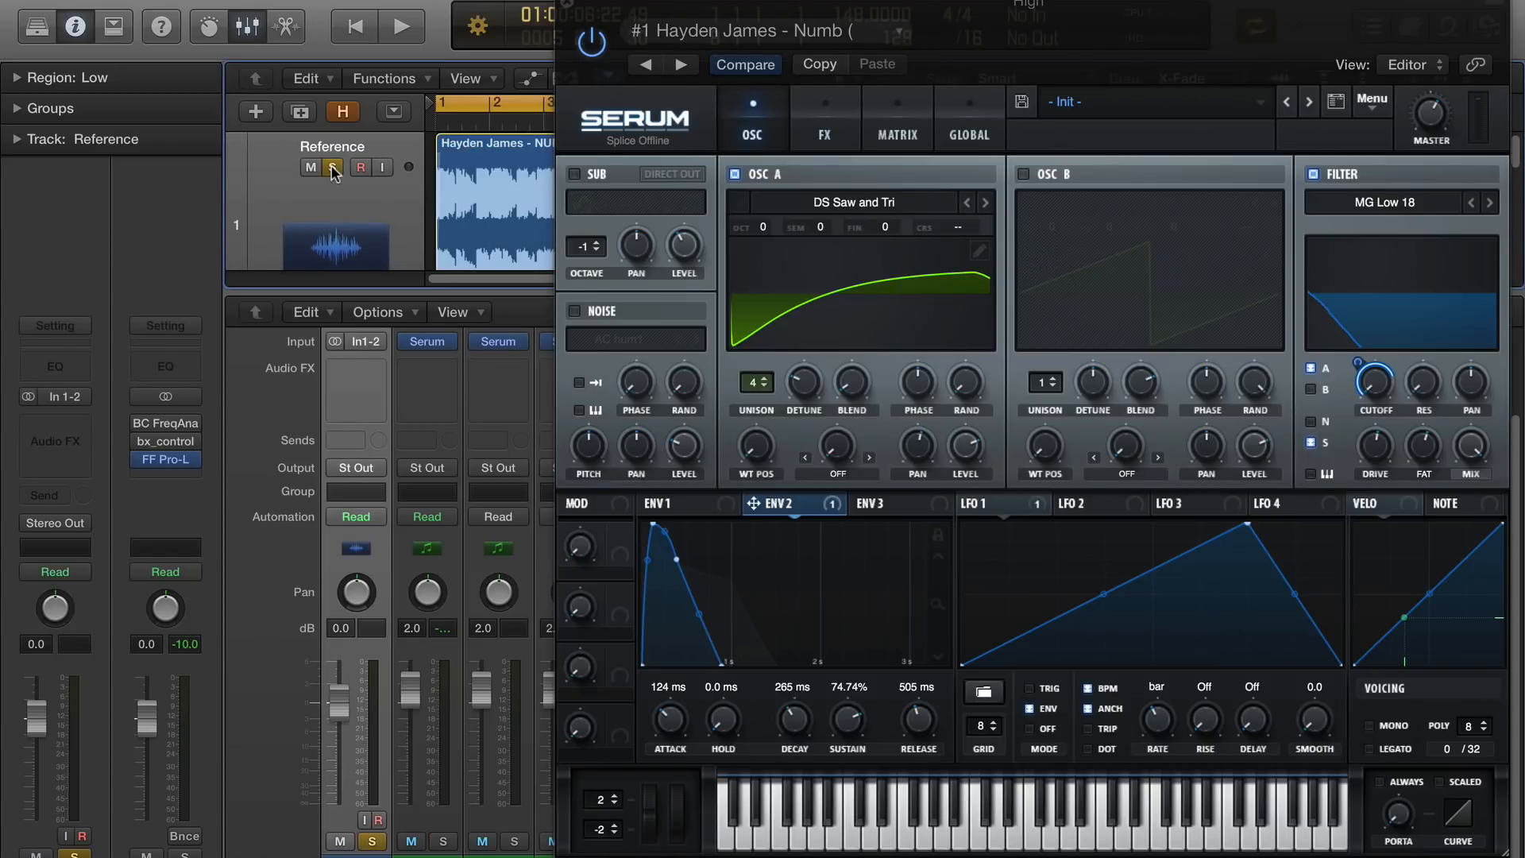
left_click(333, 169)
key("space")
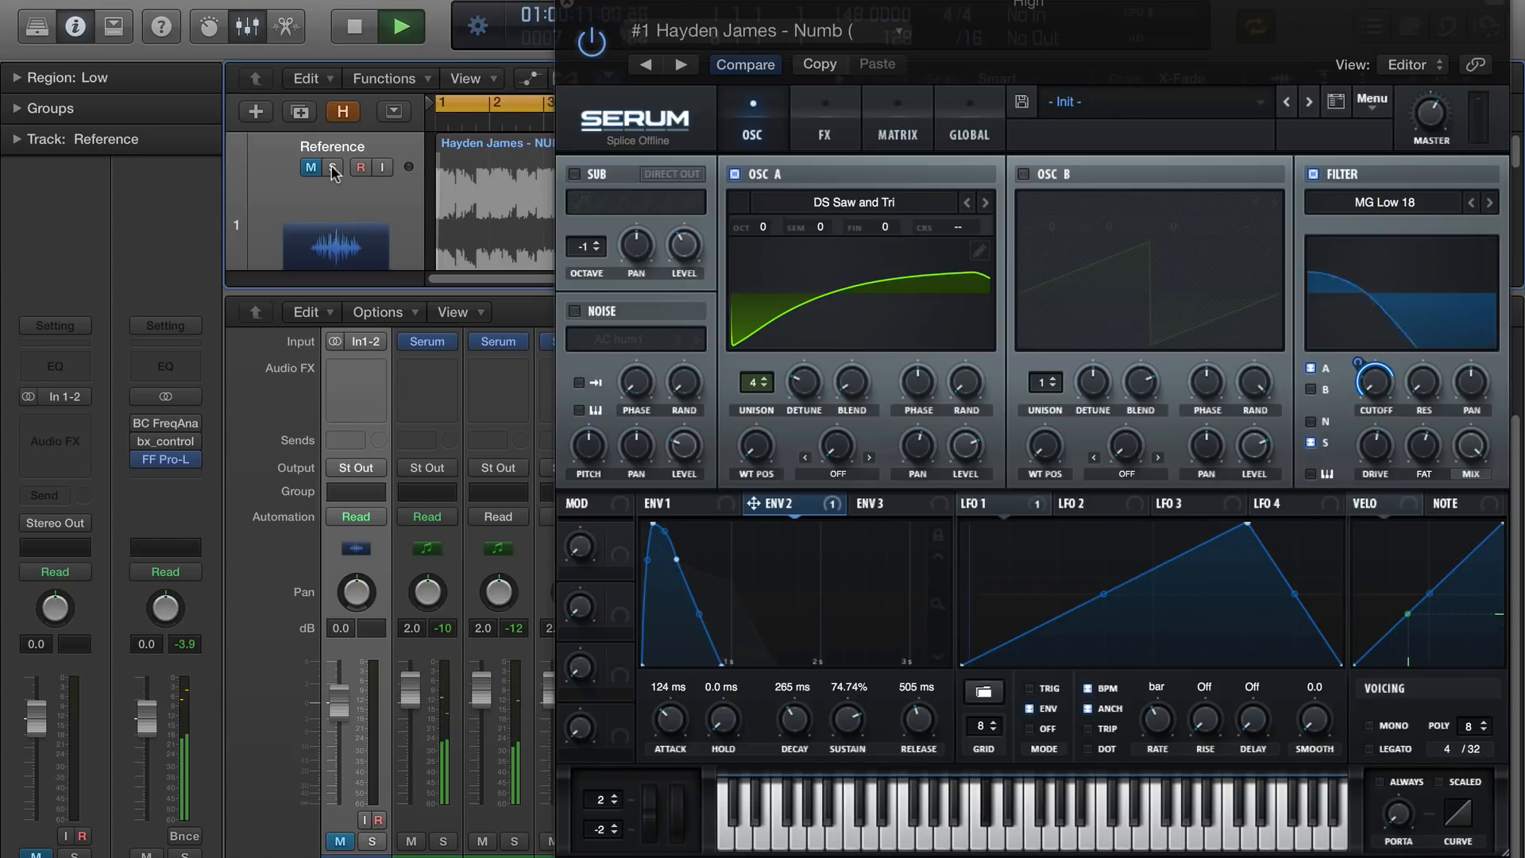
Toggle the Reference track's solo repeatedly during playback to compare the original song with the layered synths, and stop playback
left_click(332, 168)
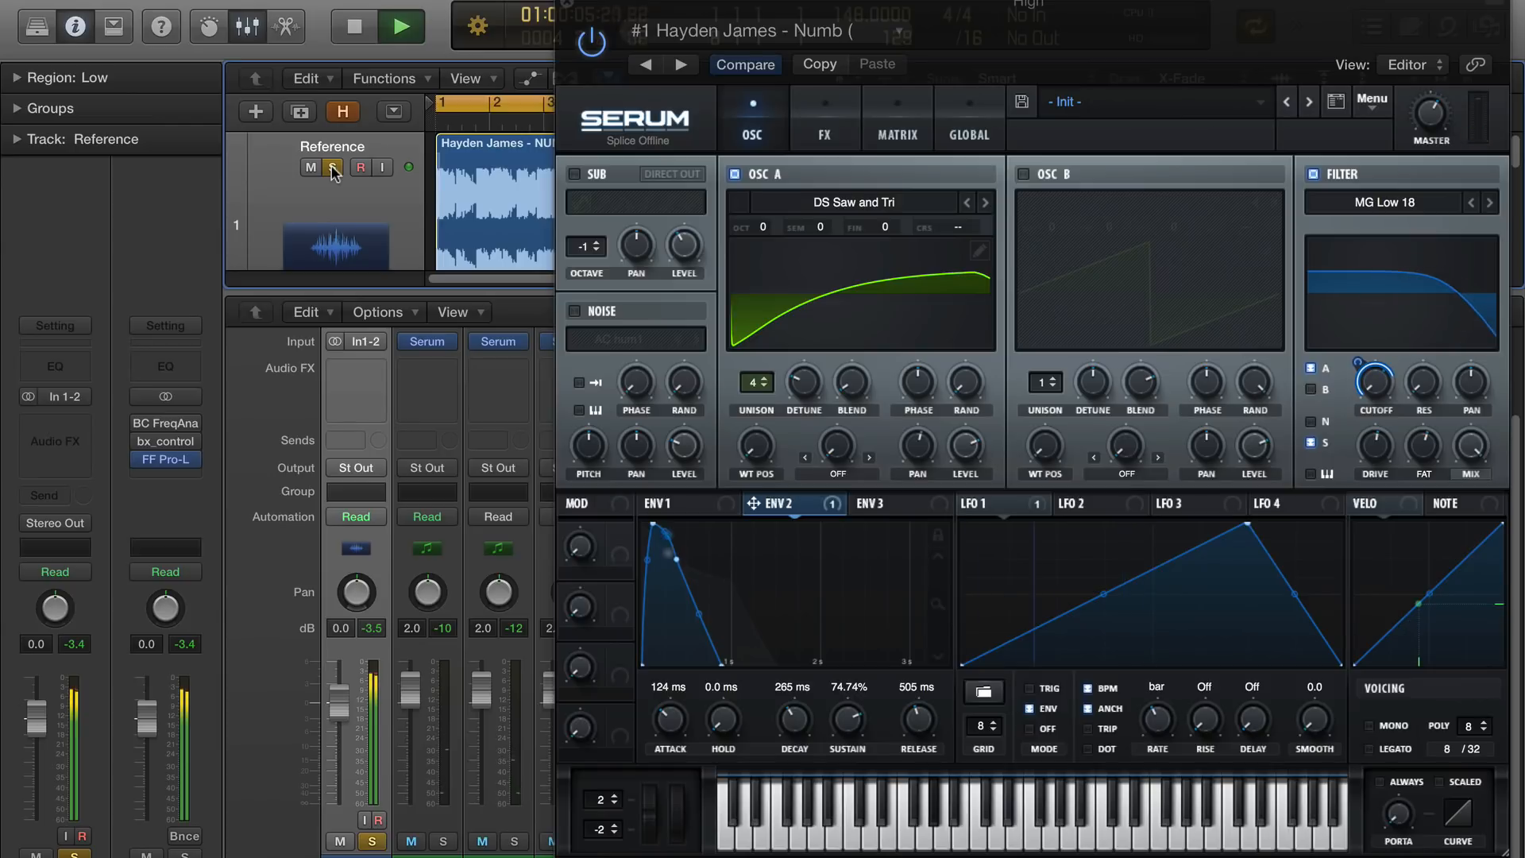
left_click(333, 168)
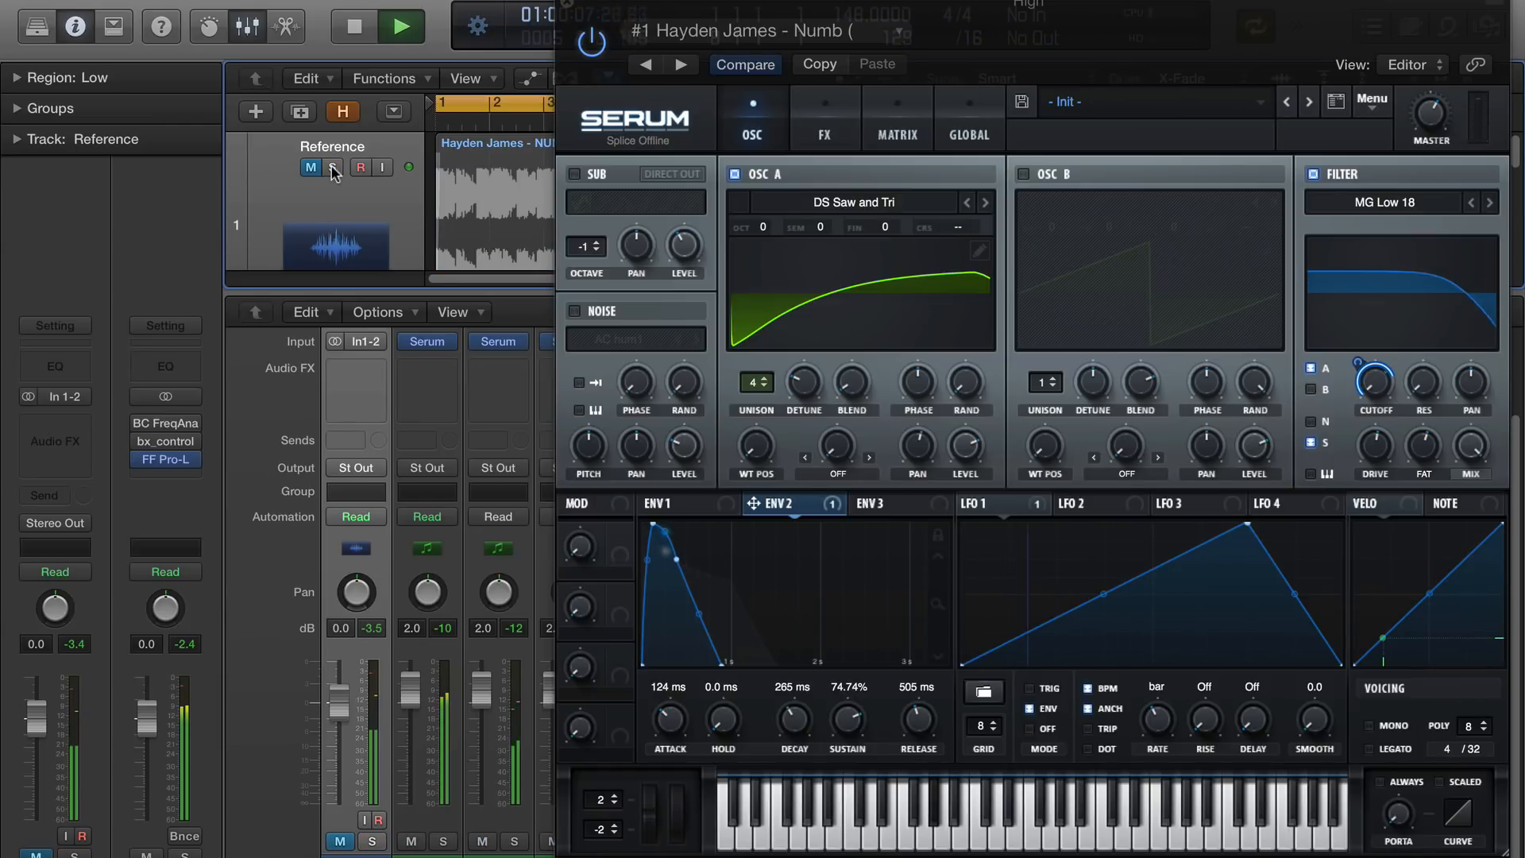
left_click(333, 168)
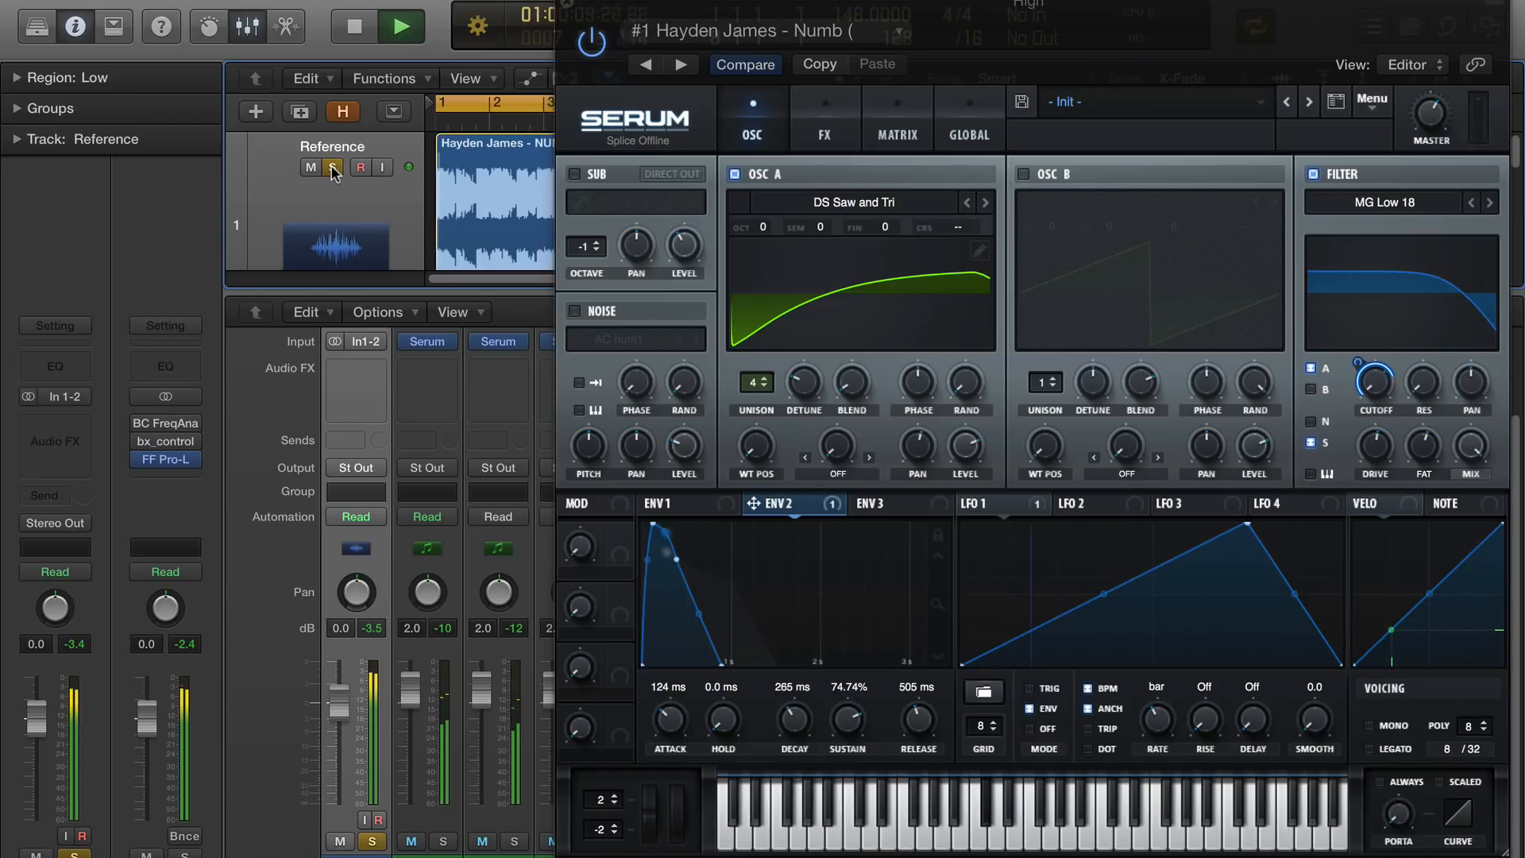
left_click(333, 168)
left_click(332, 168)
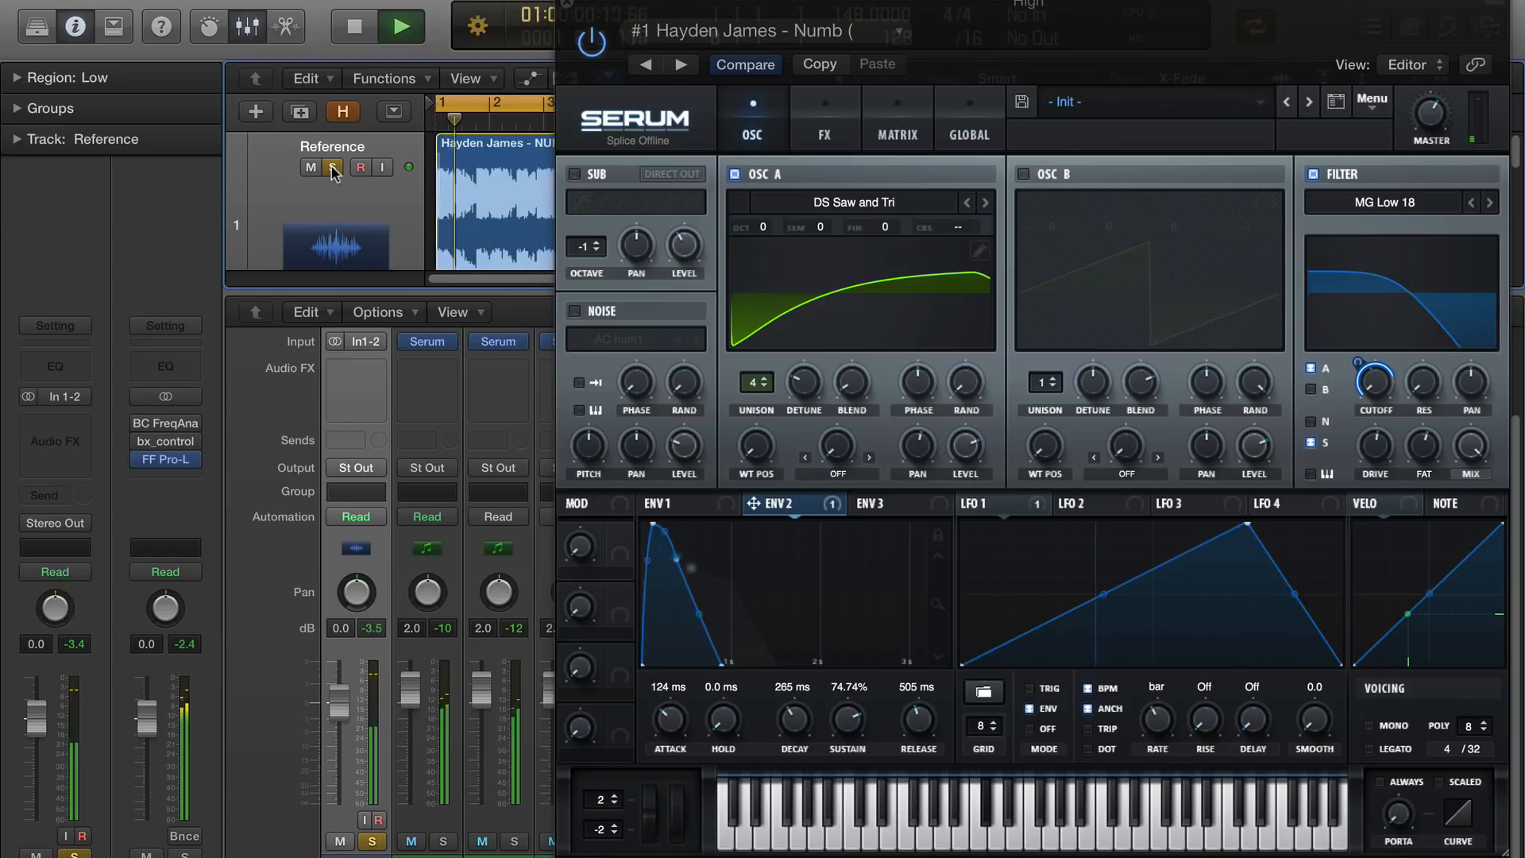
left_click(333, 169)
left_click(333, 168)
left_click(332, 169)
left_click(332, 170)
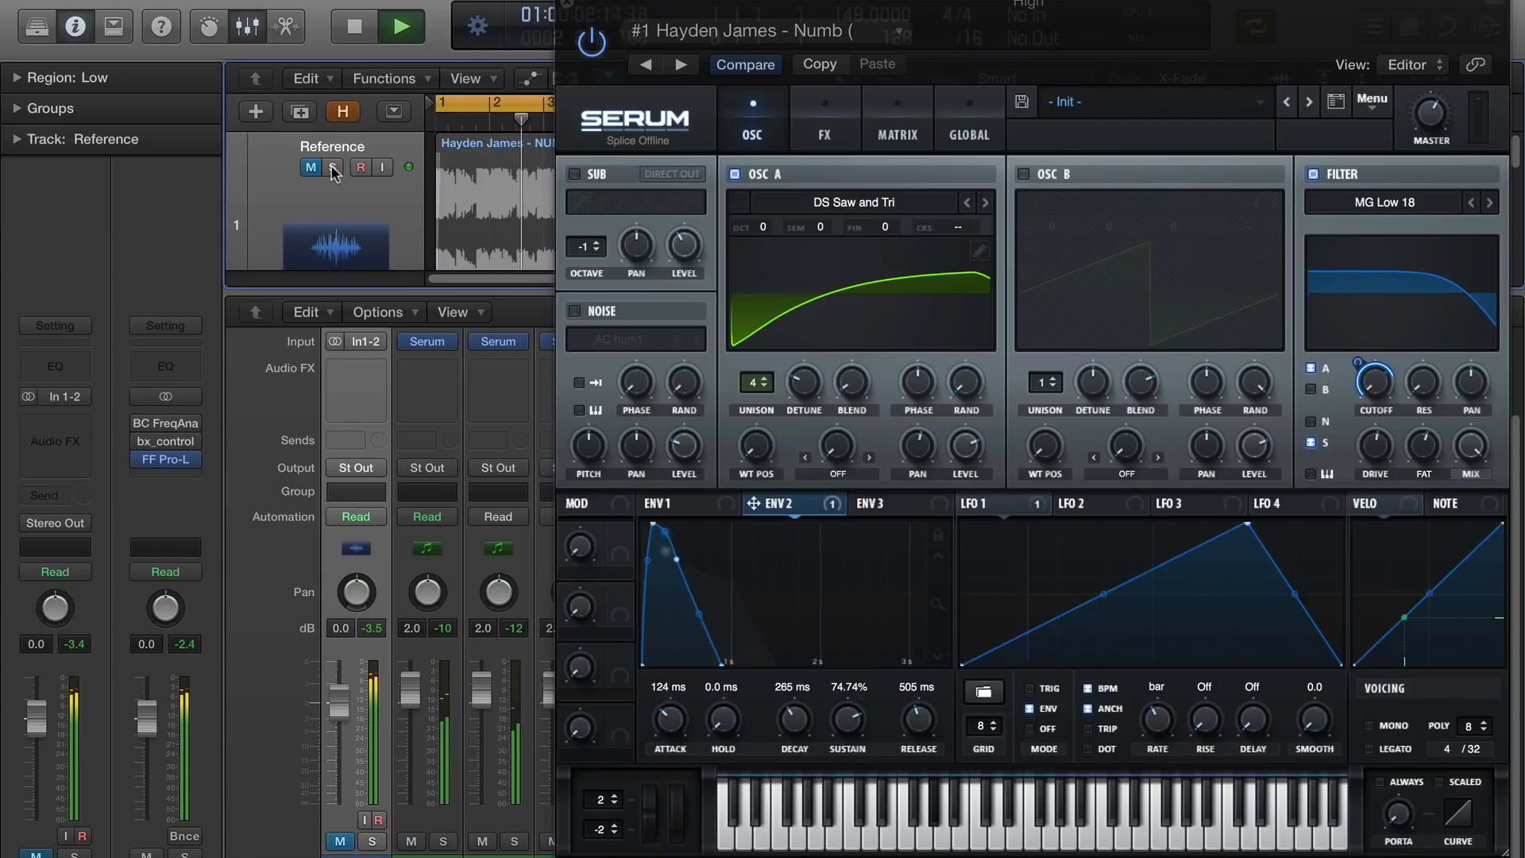
left_click(332, 169)
left_click(332, 169)
left_click(332, 169)
left_click(332, 169)
left_click(332, 169)
key("space")
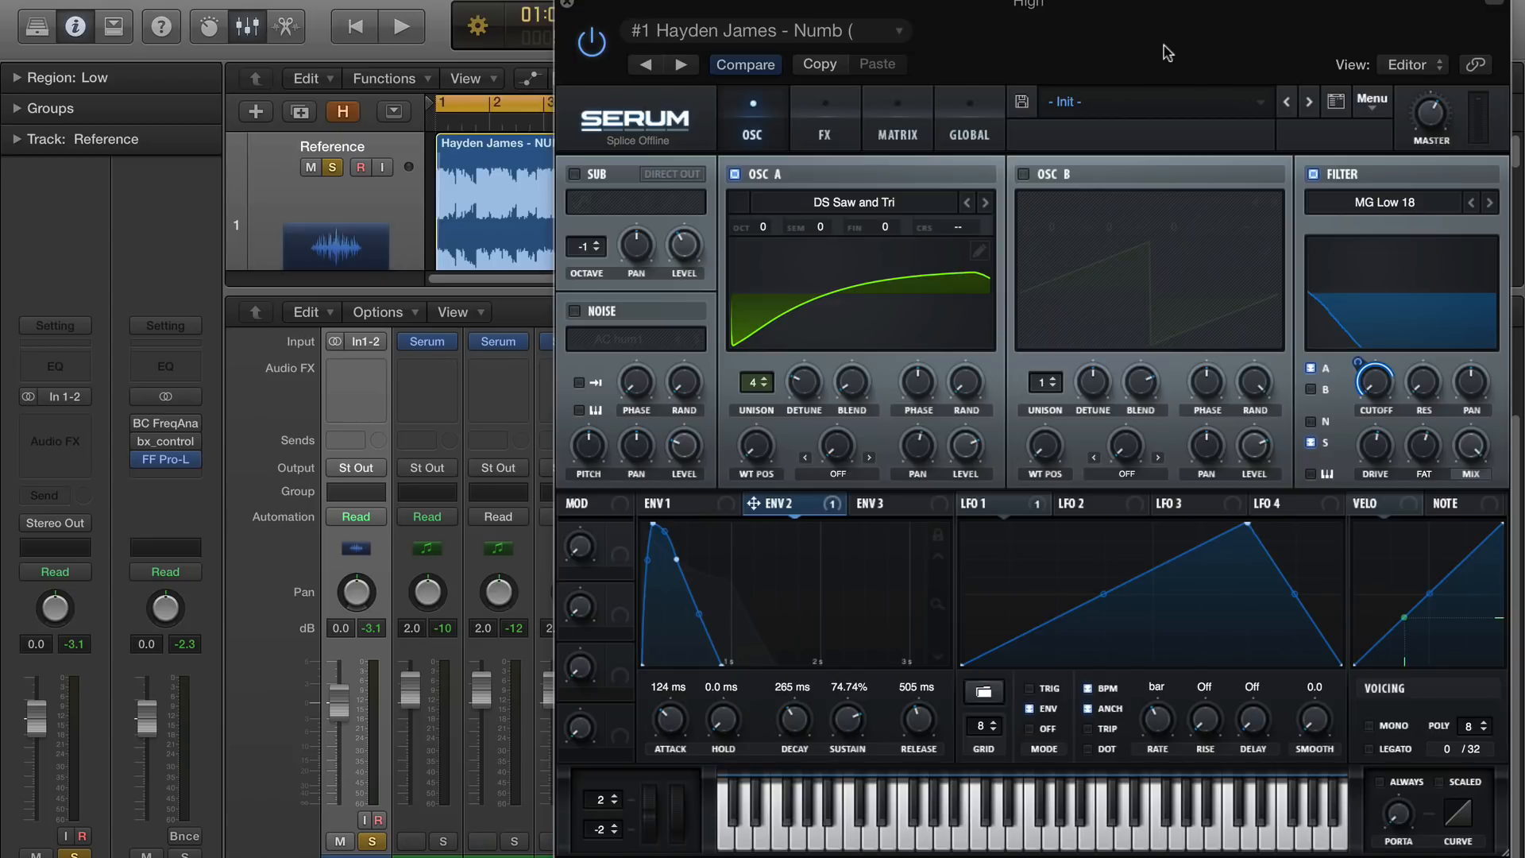
Close the High layer's synth window and play the combined layers with the Reference track unsoloed
left_click(565, 5)
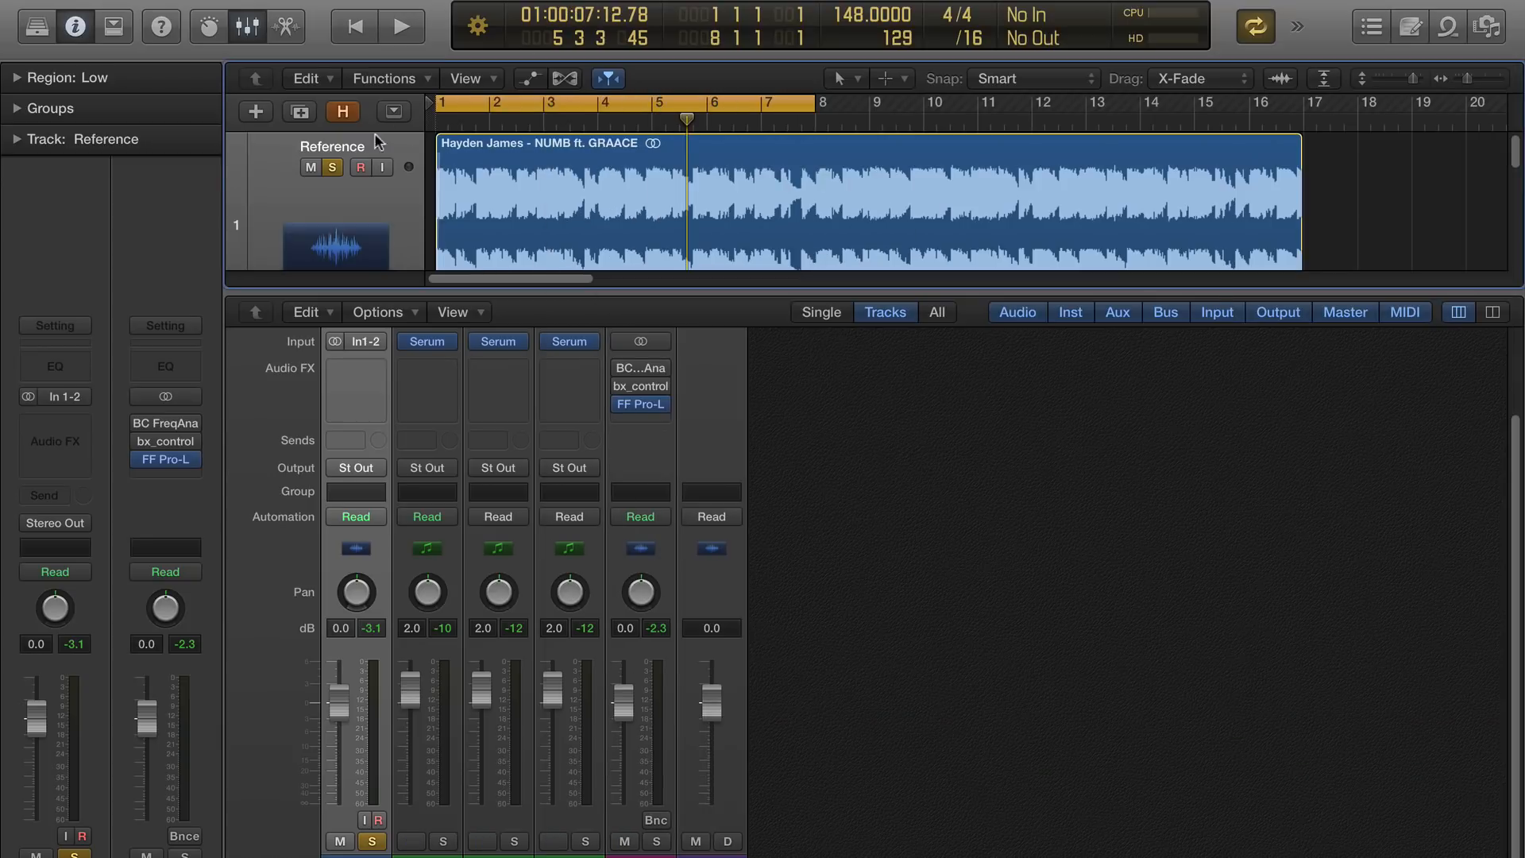
left_click(332, 169)
key("space")
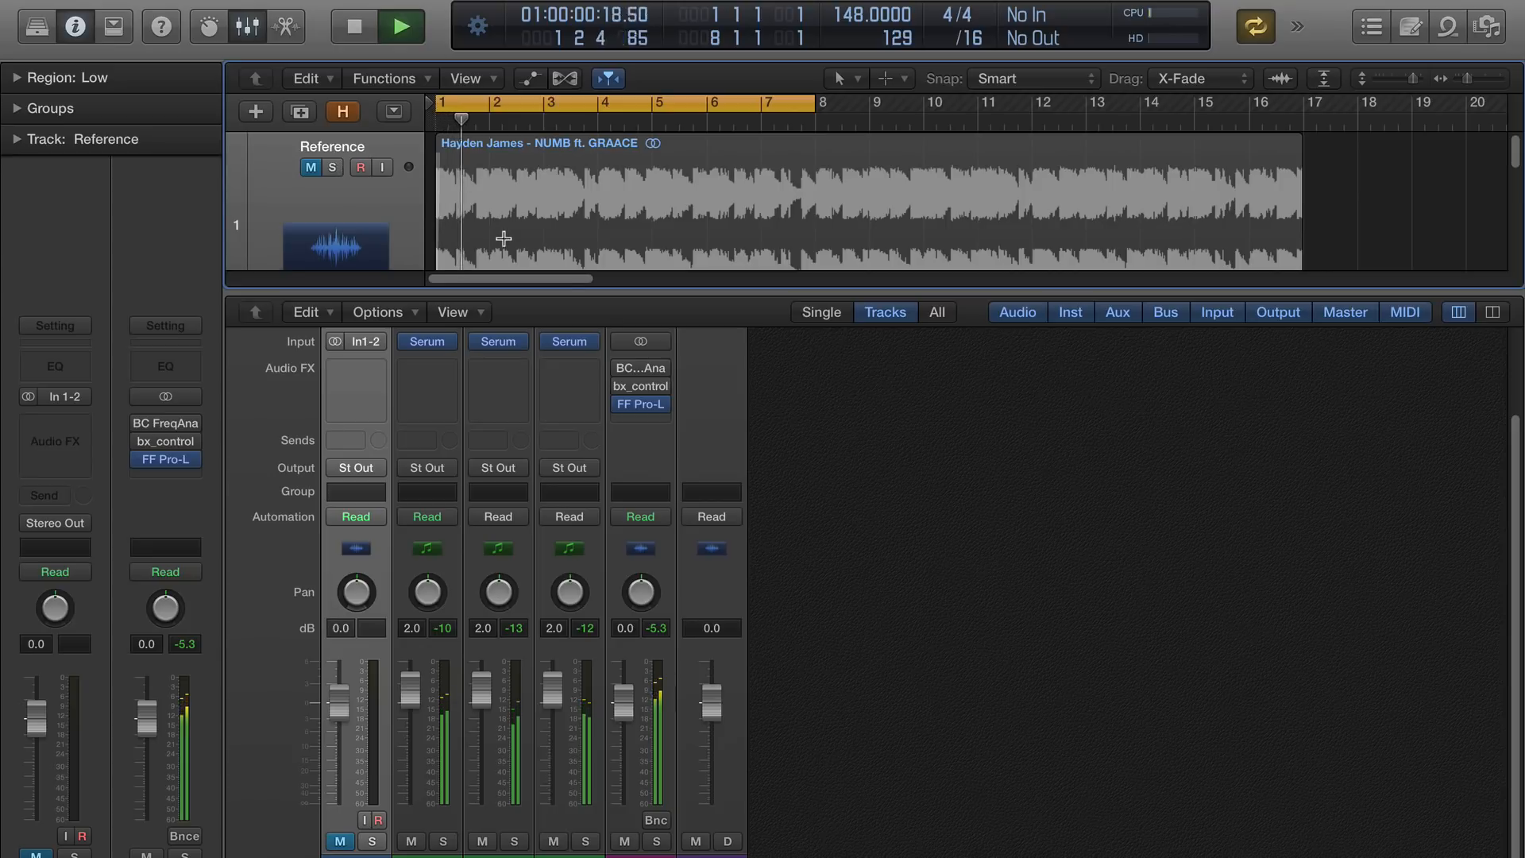
Open the Low region in the Piano Roll to view its notes during playback
key("x")
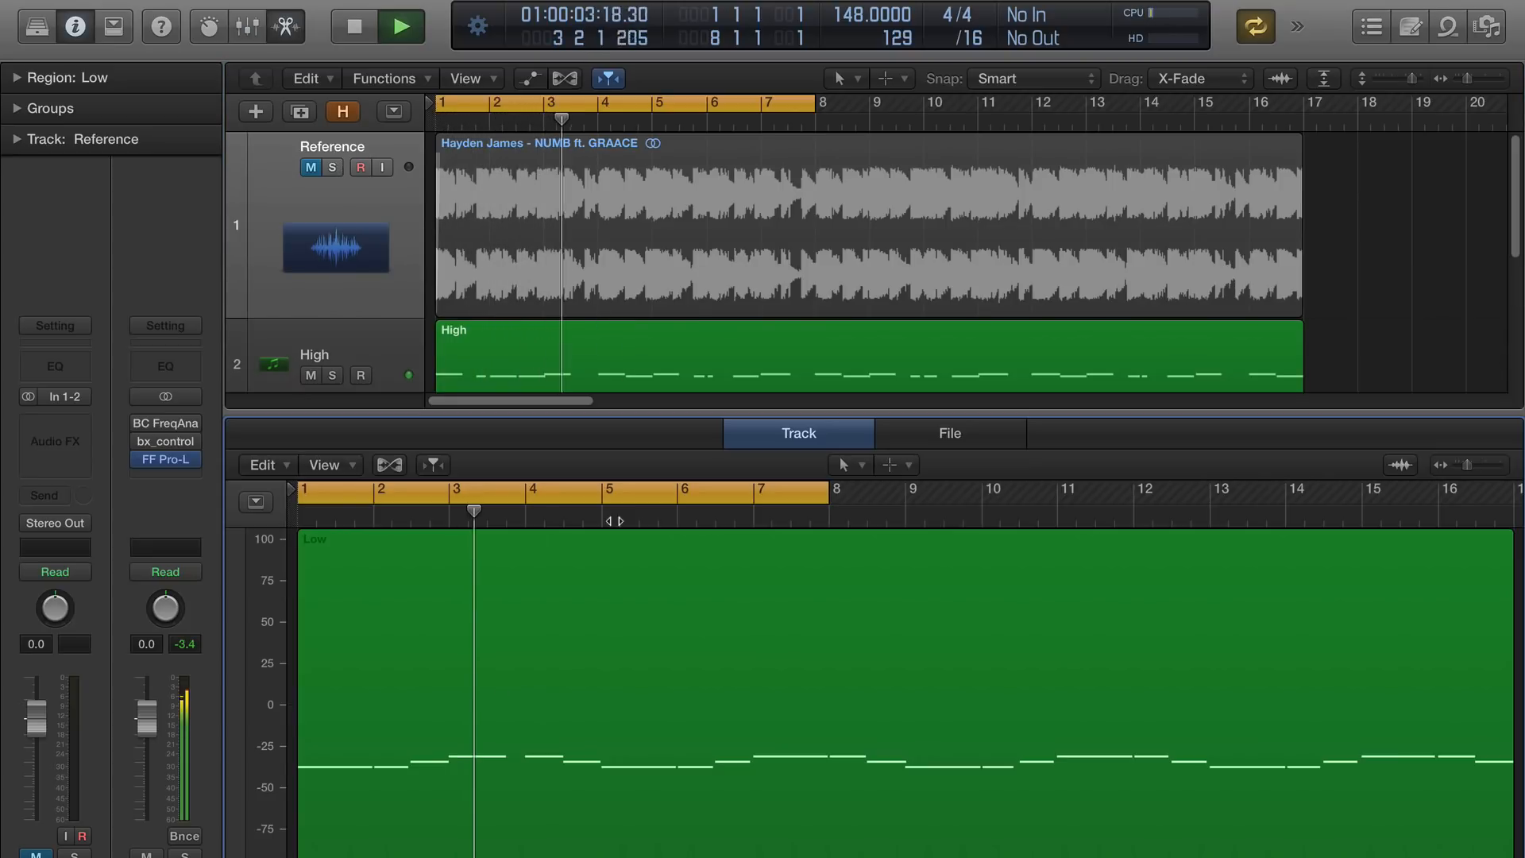
double_click(613, 518)
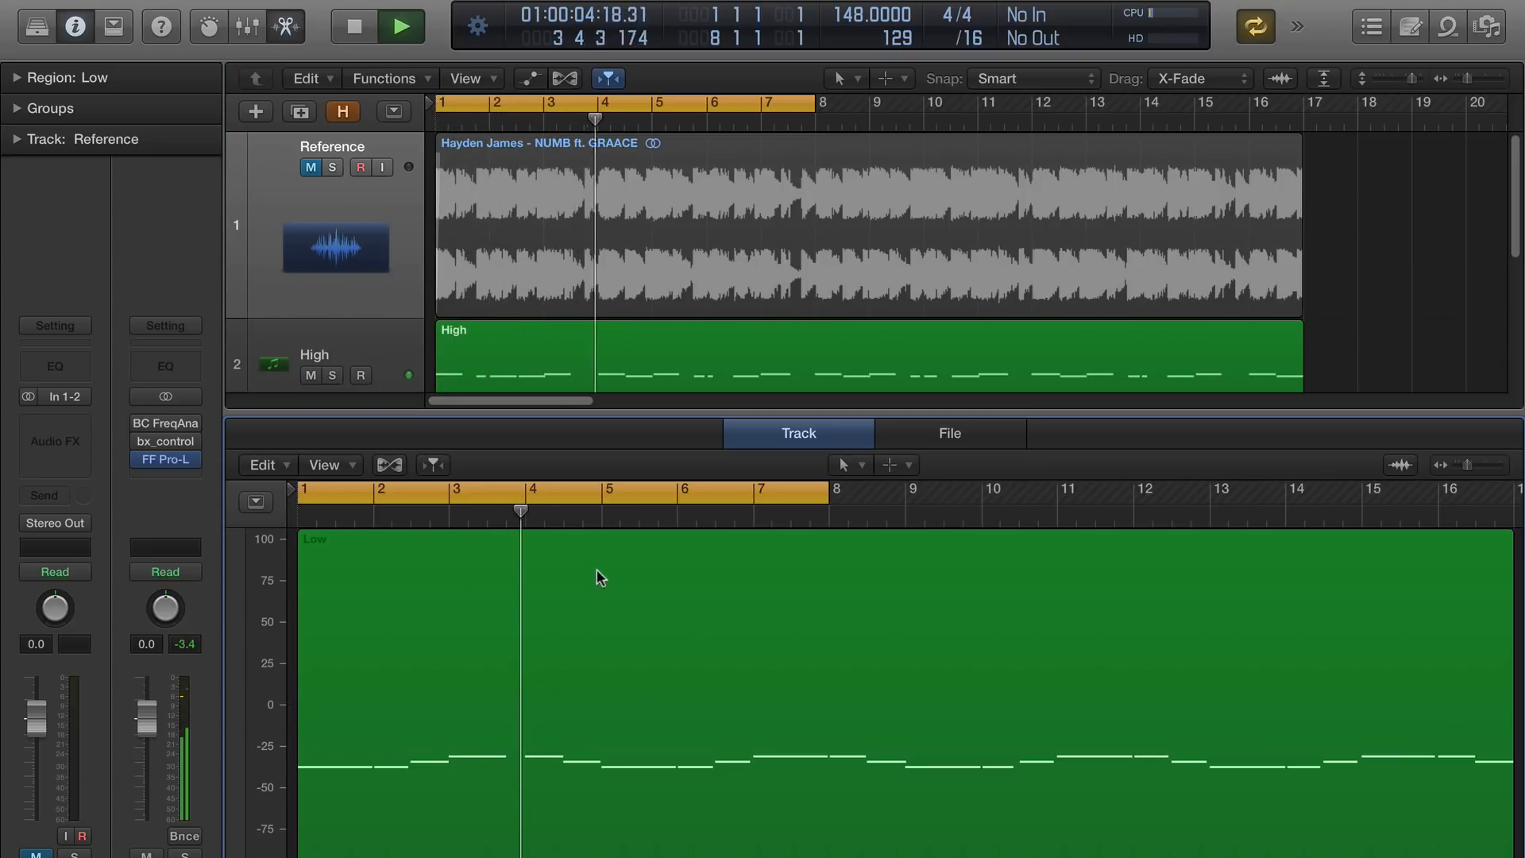
double_click(625, 551)
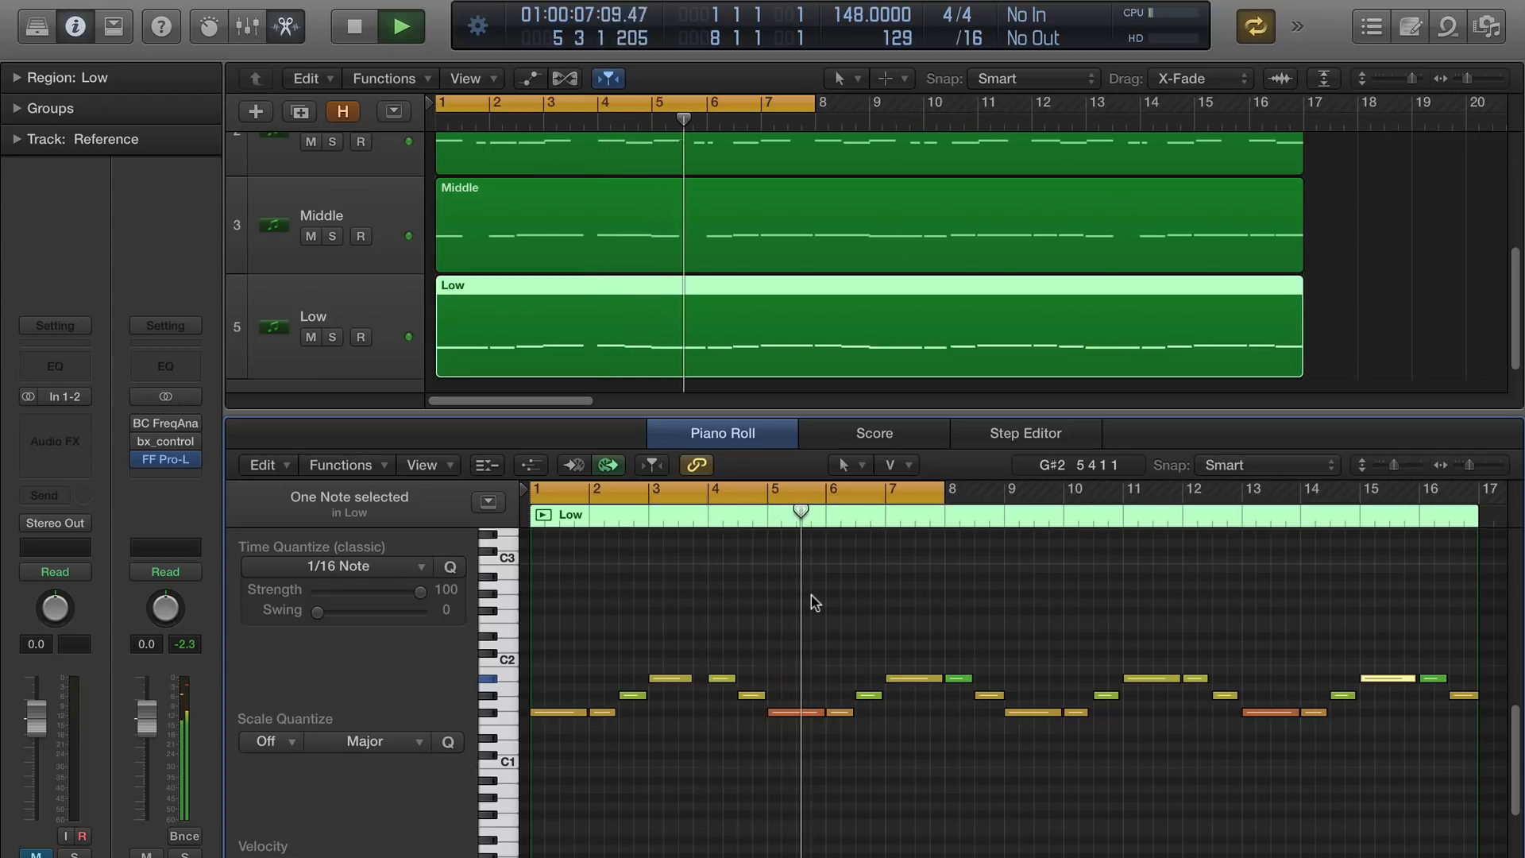
Open the Middle region's notes in the Piano Roll during playback, followed by the High region's notes
left_click(769, 189)
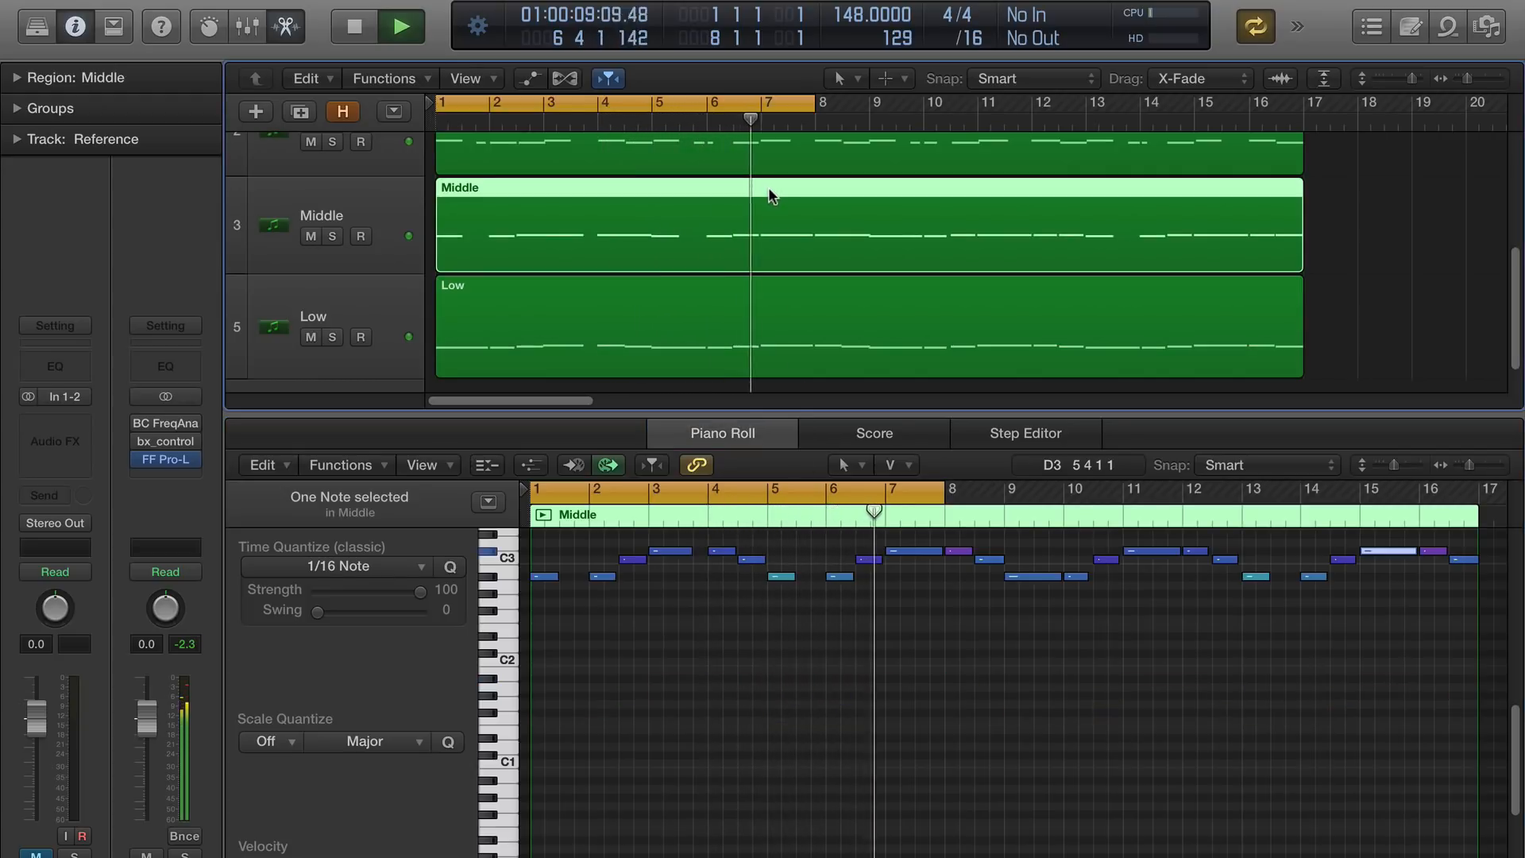
scroll(861, 828, "up", 2)
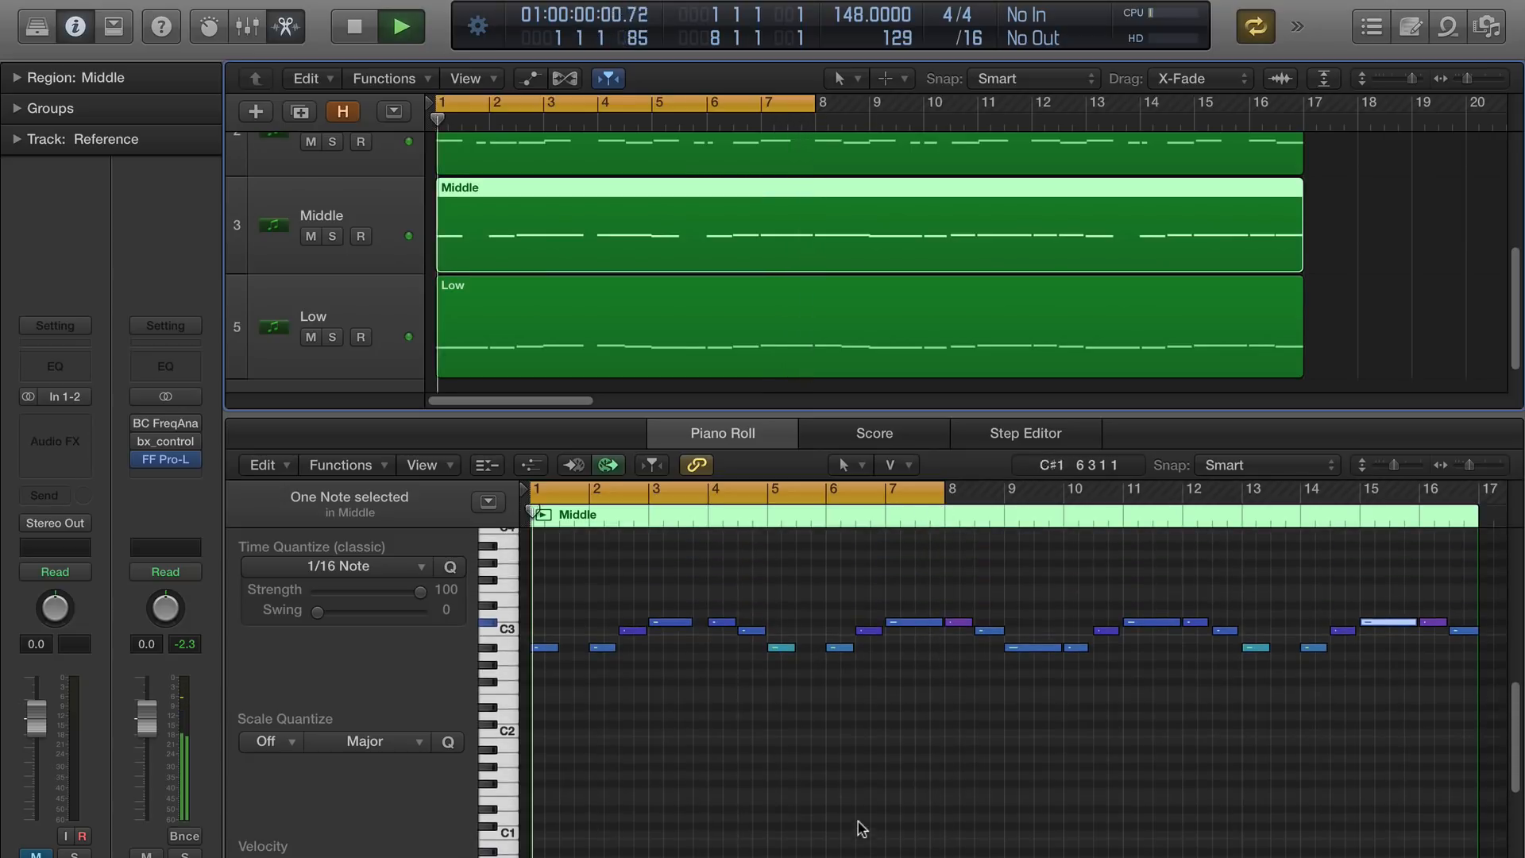
scroll(860, 229, "up", 2)
scroll(860, 227, "up", 1)
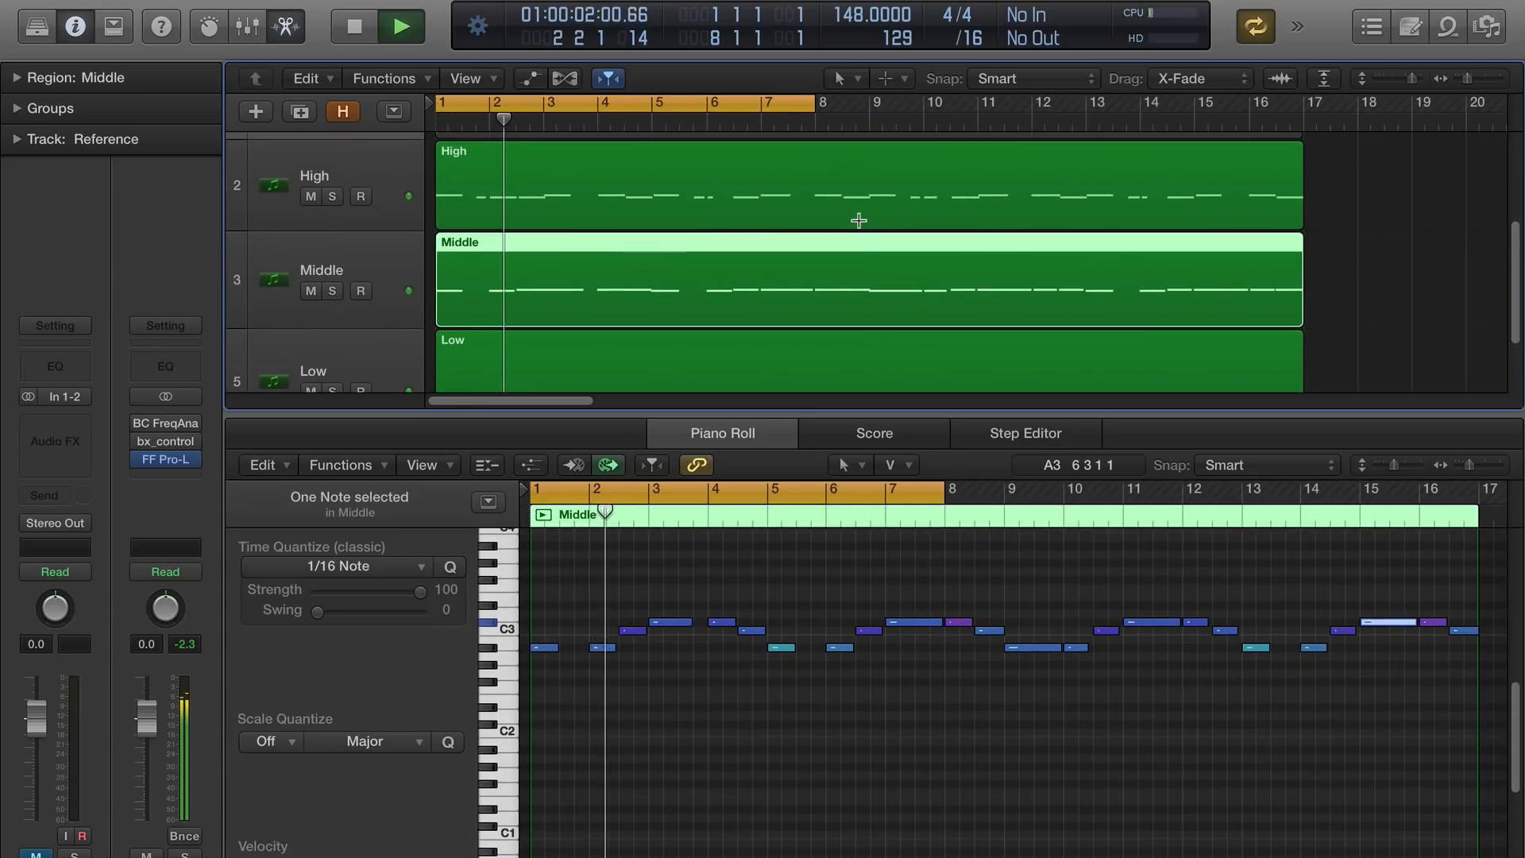
left_click(855, 164)
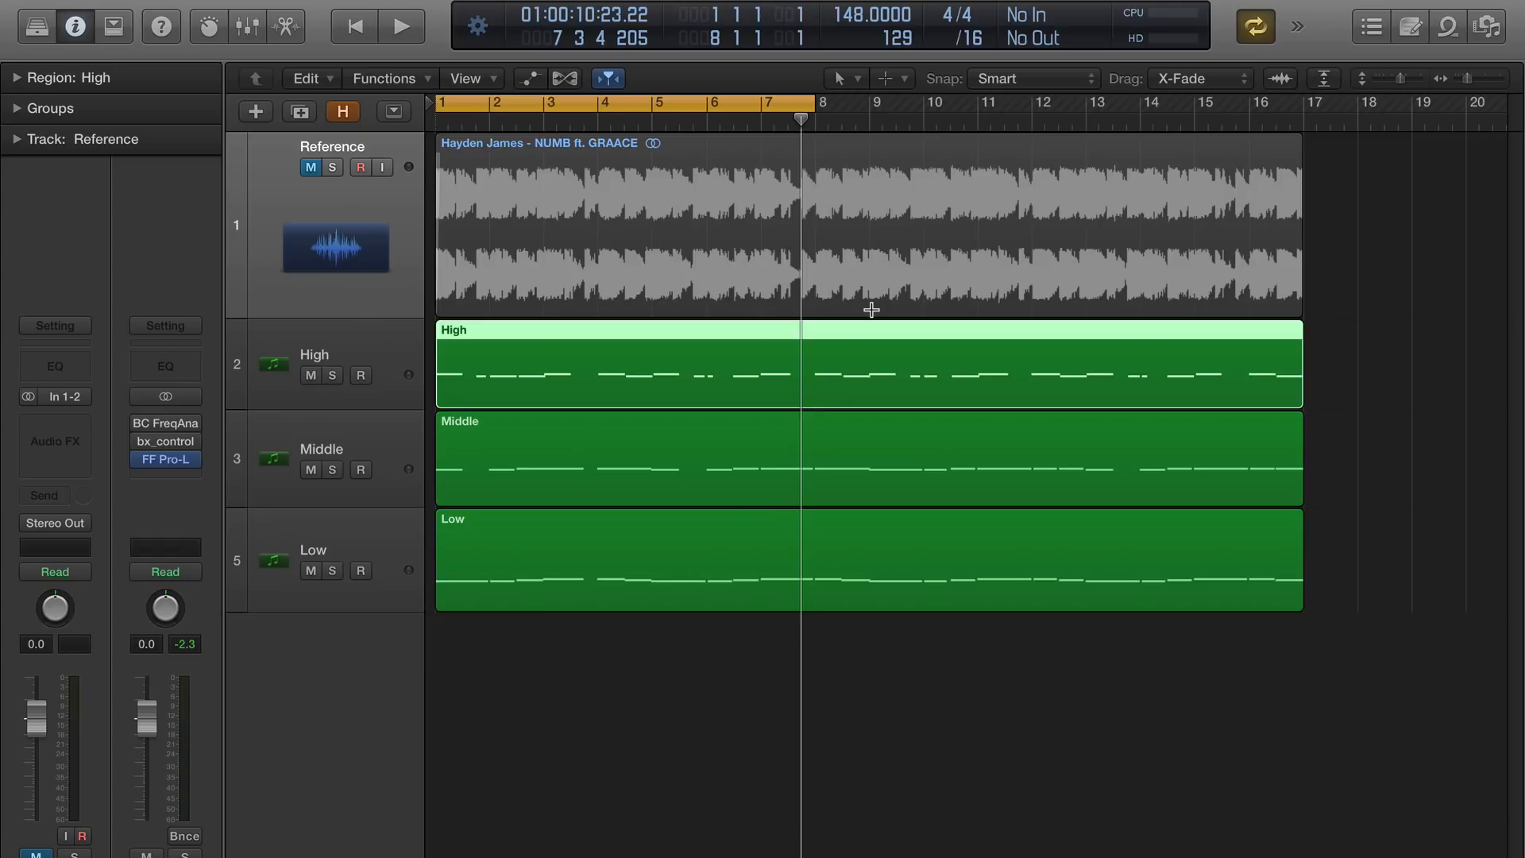
Play the Reference track soloed from bar 1 and turn off the cycle range
key("space")
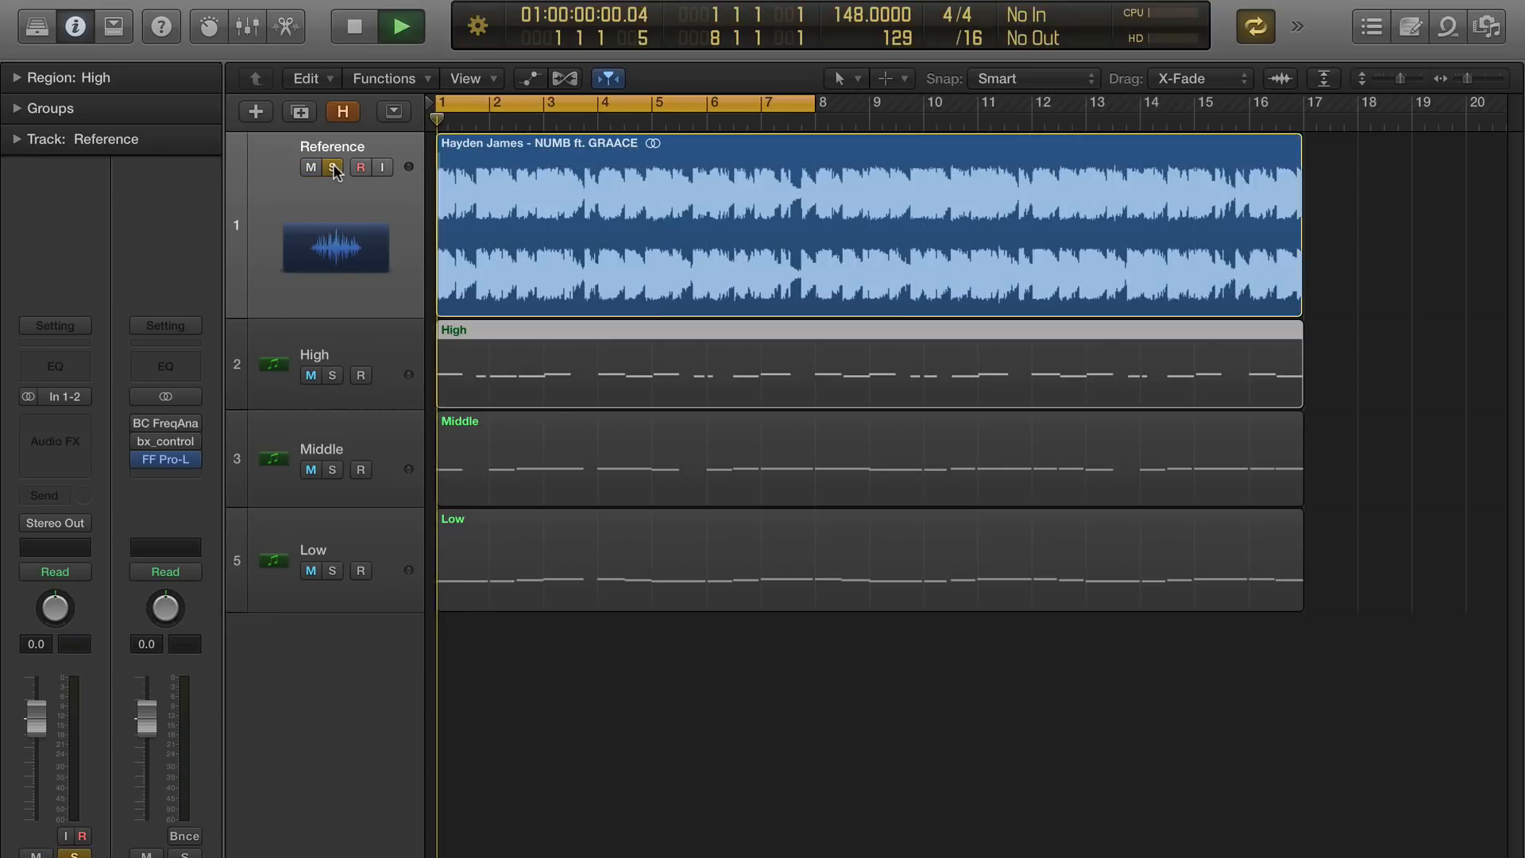
left_click(629, 108)
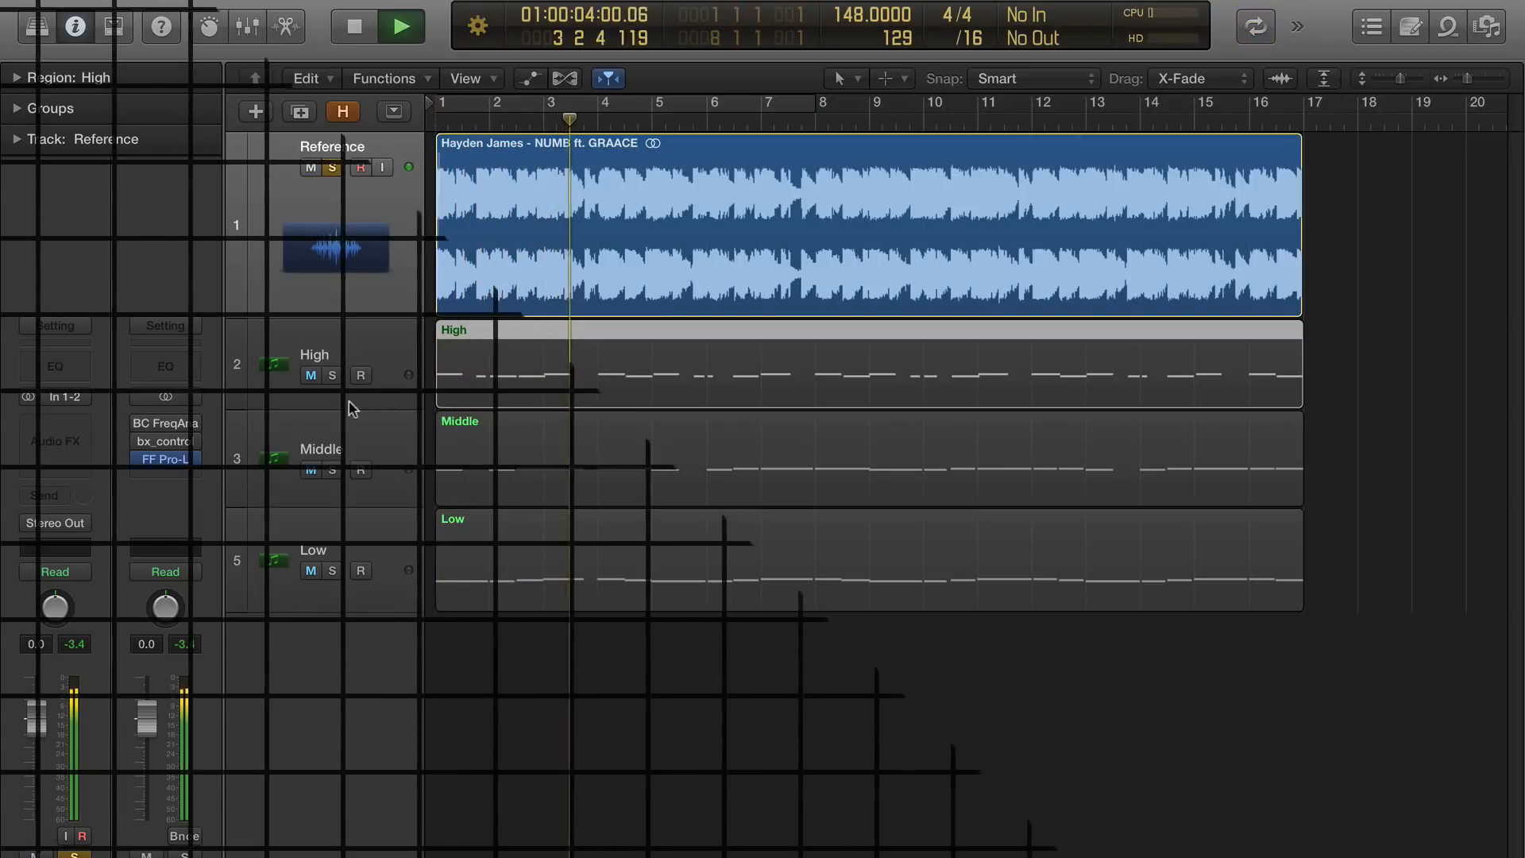
Select the Middle track, open its Serum synth window and reposition it while the reference song plays
left_click(337, 488)
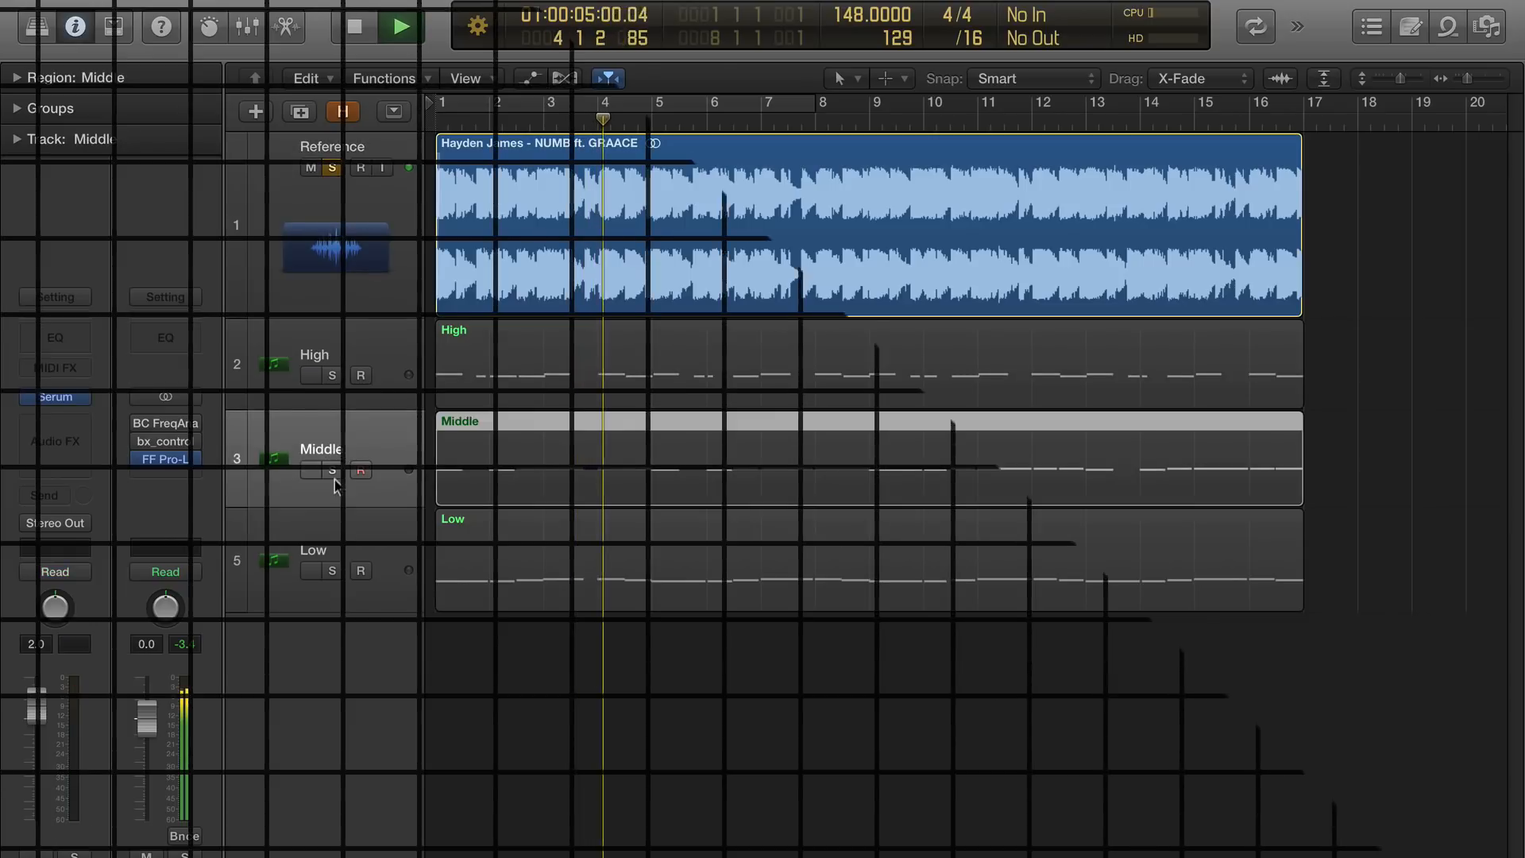
left_click(54, 396)
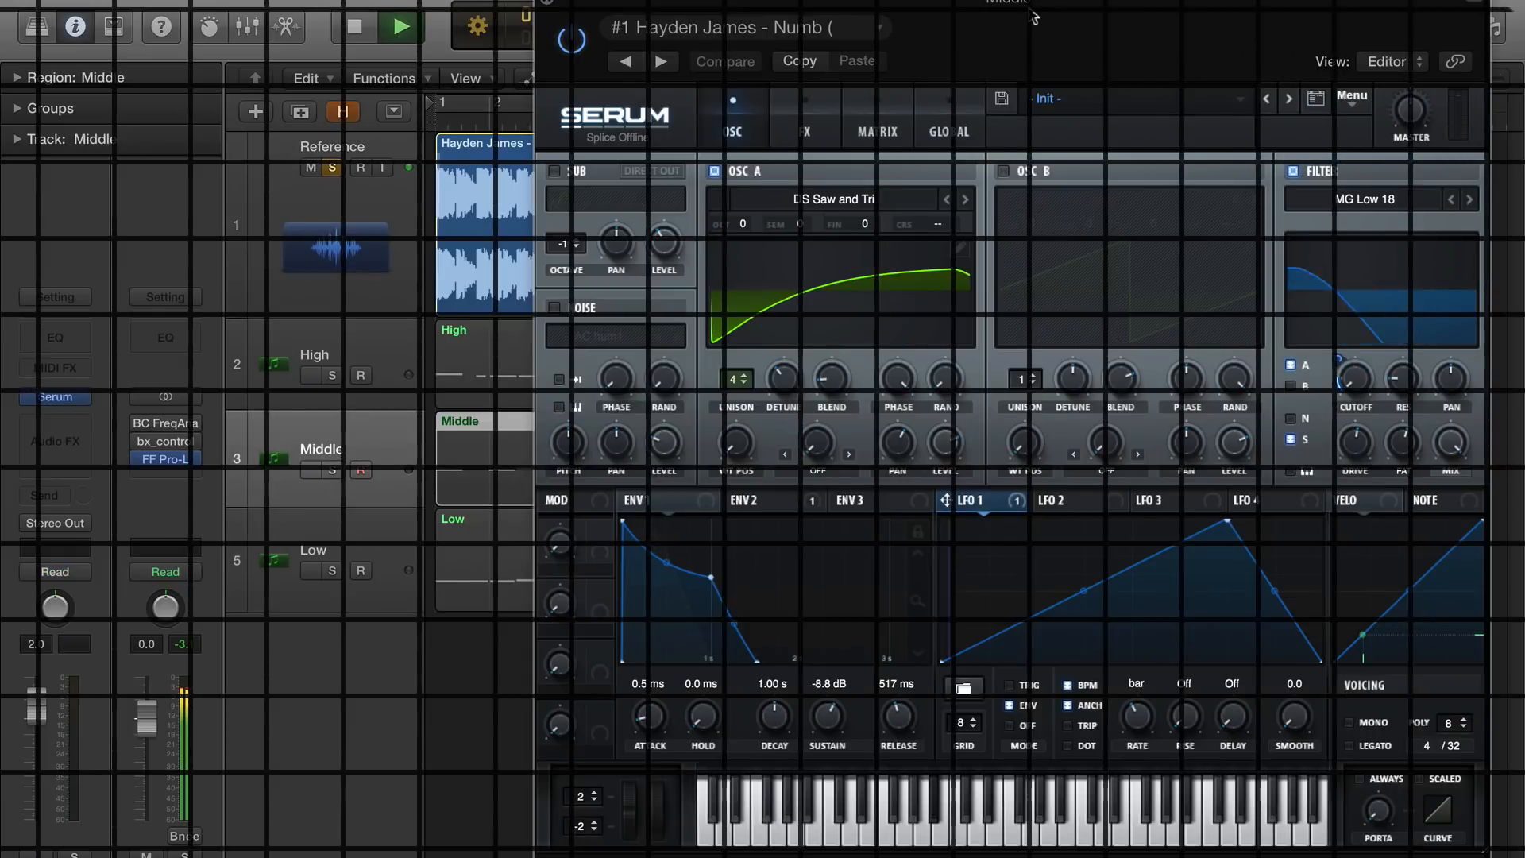
left_click_drag(1031, 16, 1028, 7)
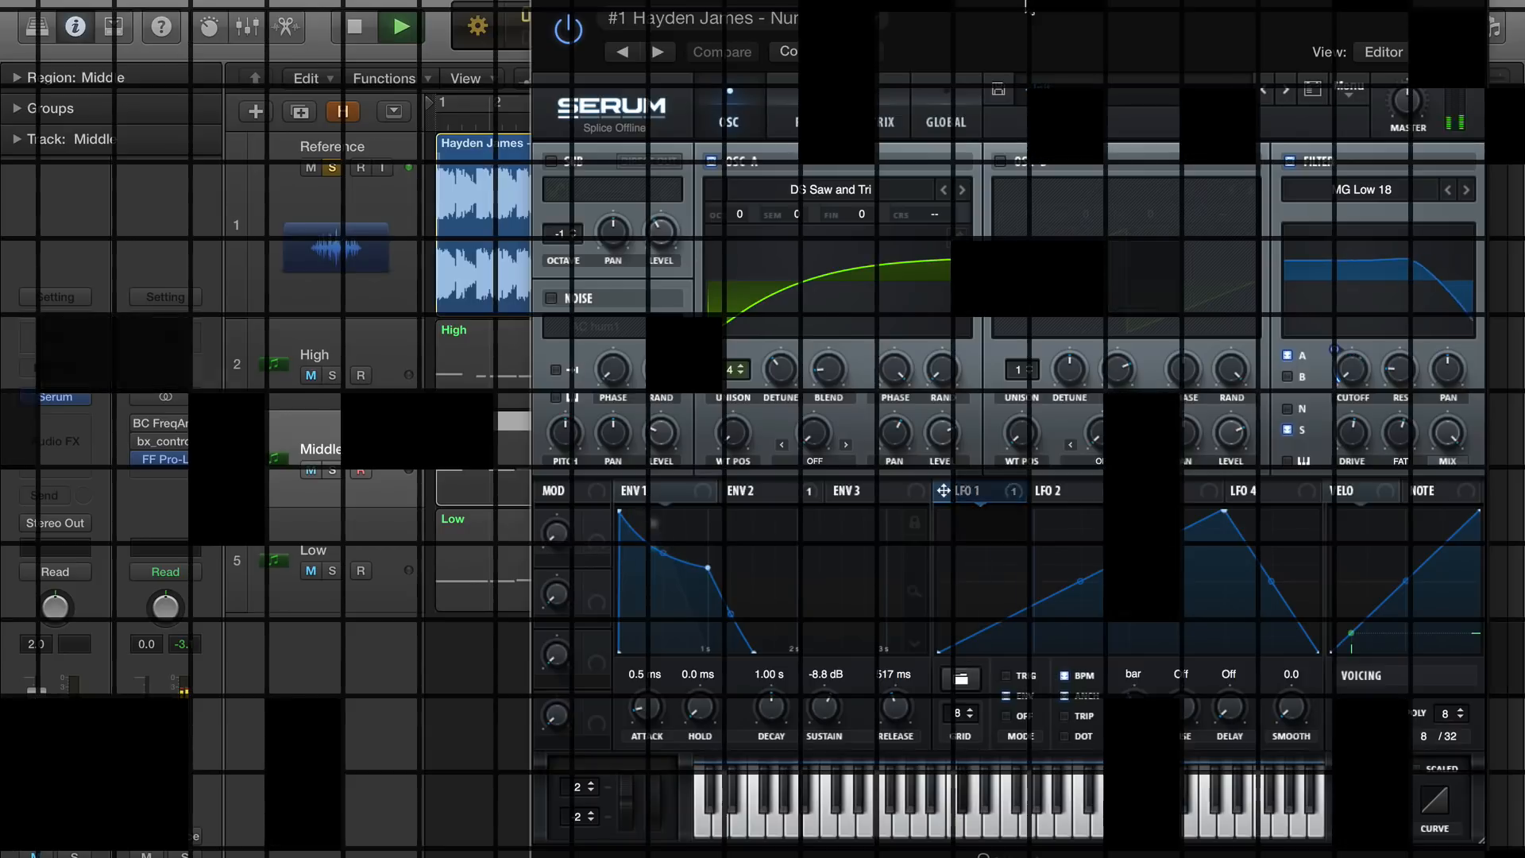